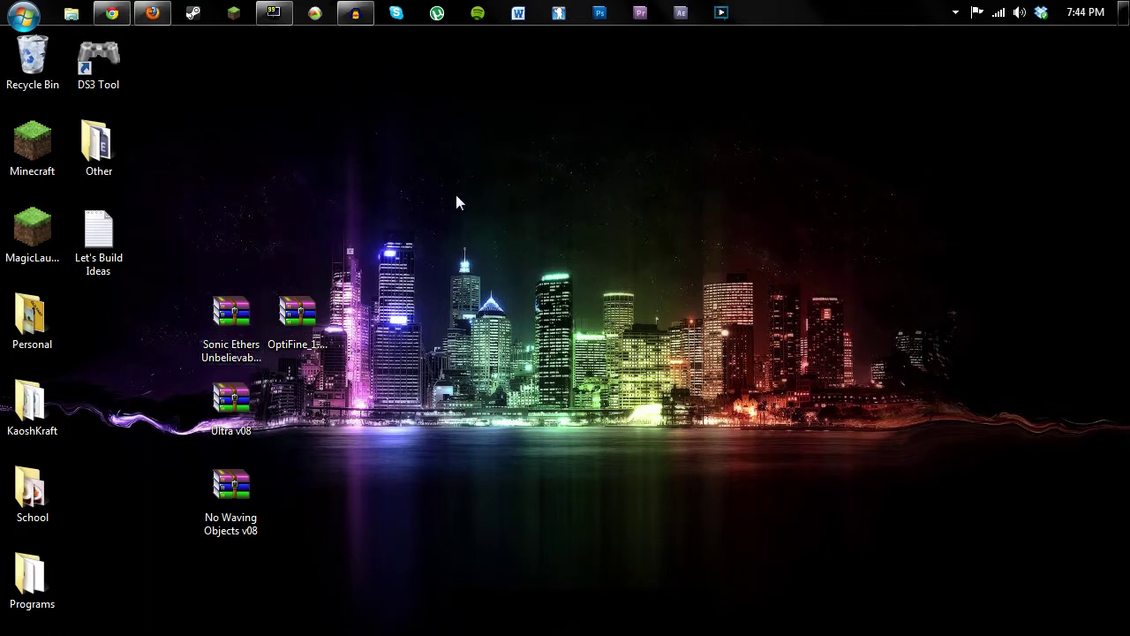
# Open the Sonic Ether's Unbelievable Shaders forum topic in Firefox and examine the mod's preview images.
pyautogui.click(155, 11)
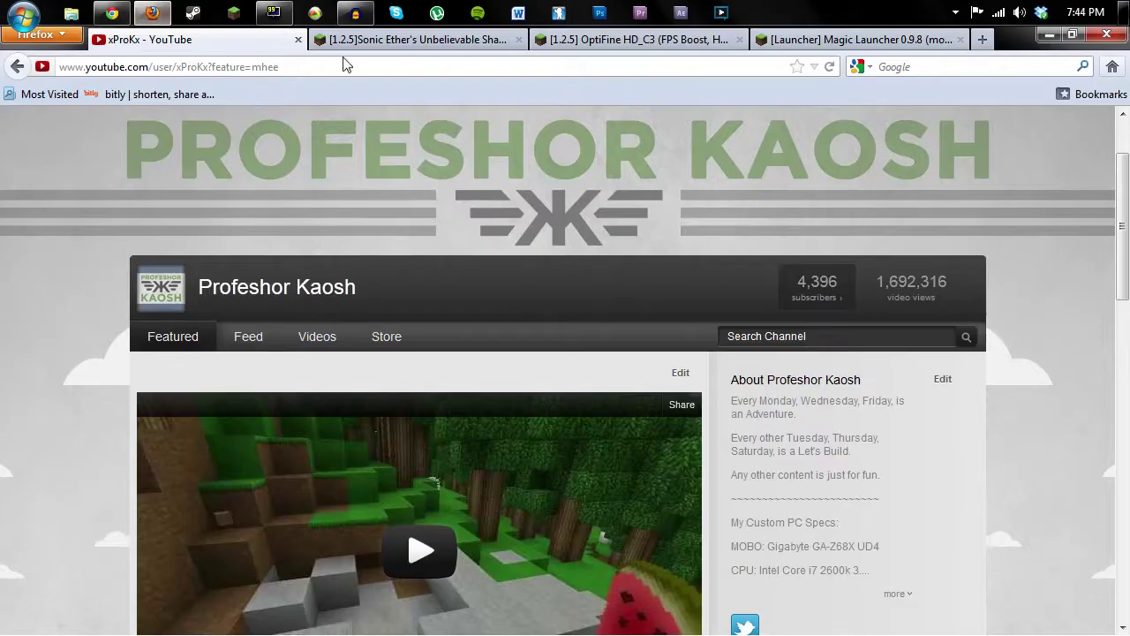
pyautogui.click(366, 40)
pyautogui.scroll(-15, 103, 321)
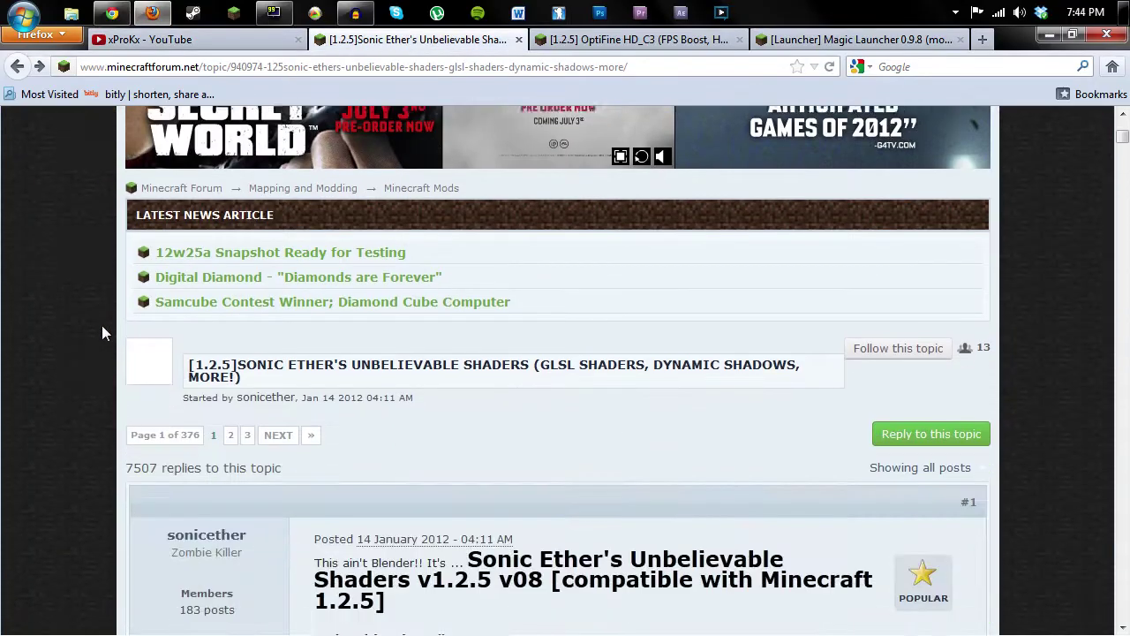
pyautogui.scroll(-3, 103, 322)
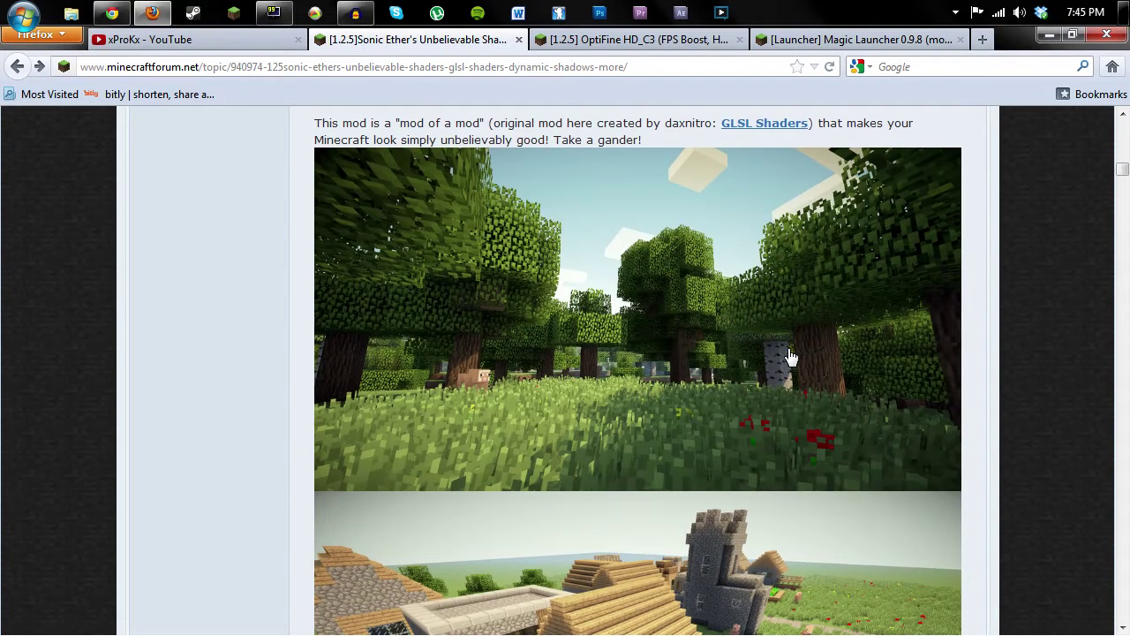
pyautogui.scroll(-4, 698, 388)
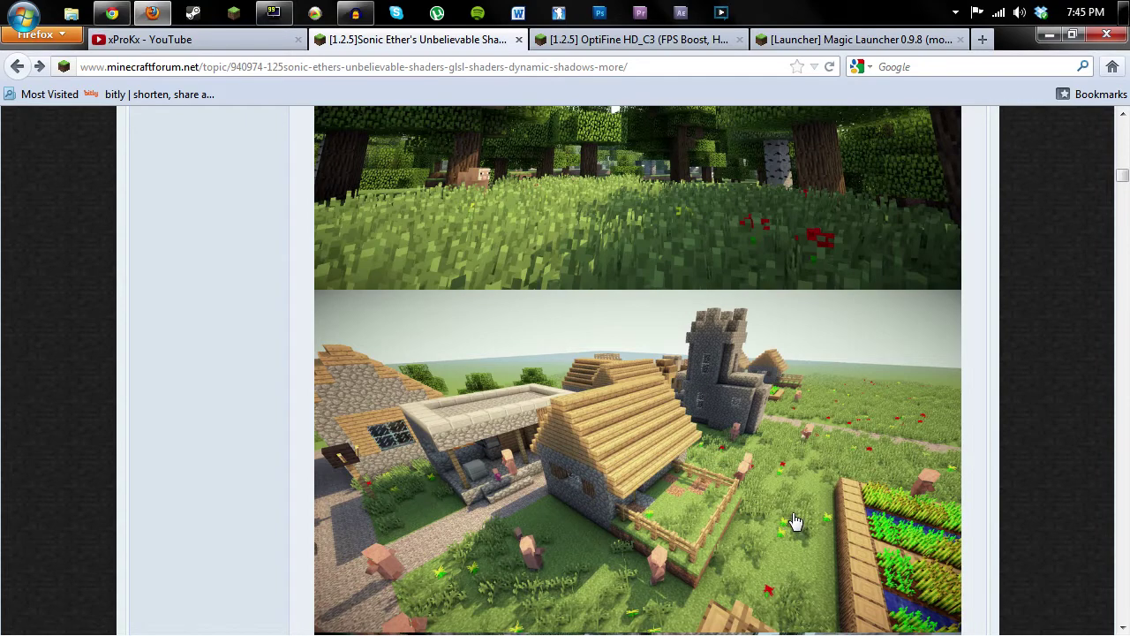
pyautogui.scroll(-5, 530, 506)
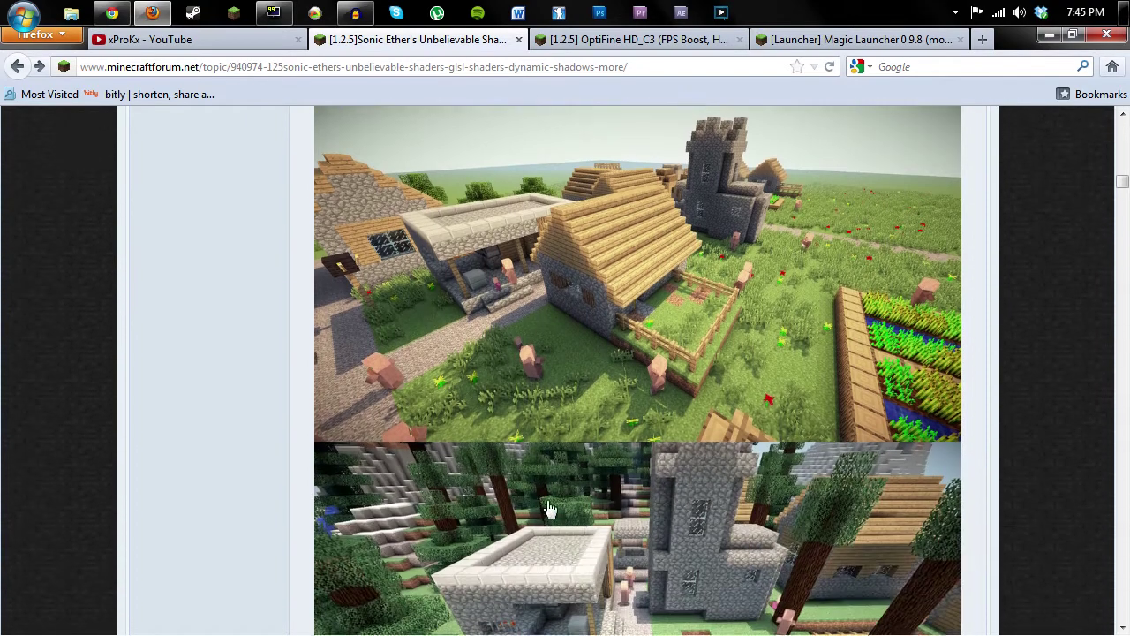
pyautogui.scroll(-5, 578, 510)
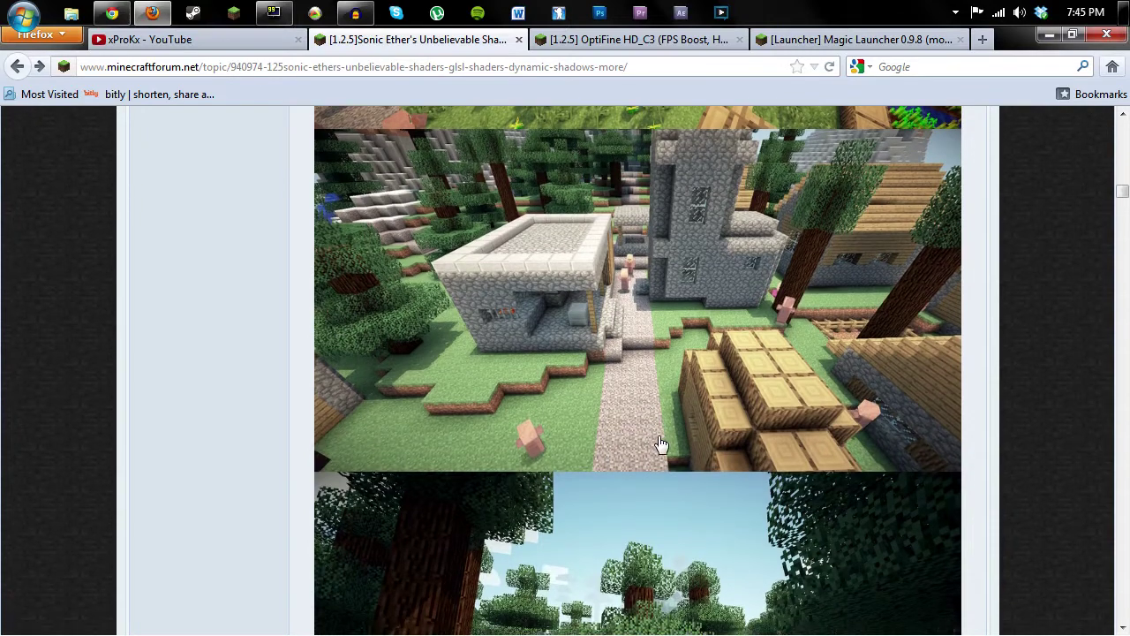
pyautogui.scroll(-2, 662, 444)
pyautogui.scroll(-2, 586, 420)
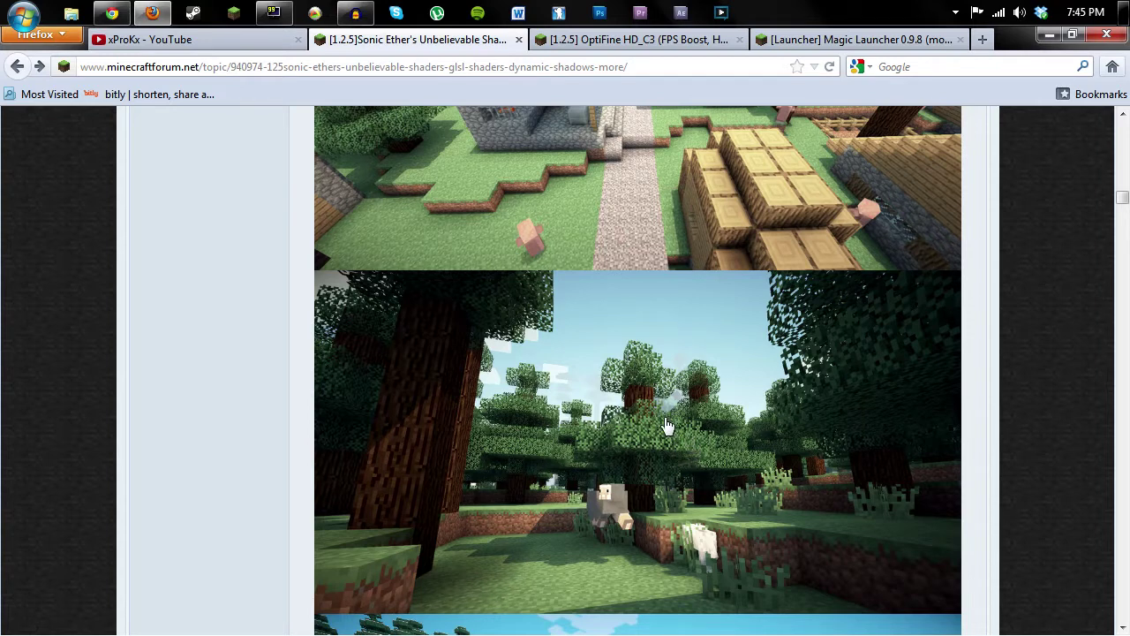
pyautogui.scroll(-2, 433, 459)
pyautogui.scroll(-1, 432, 459)
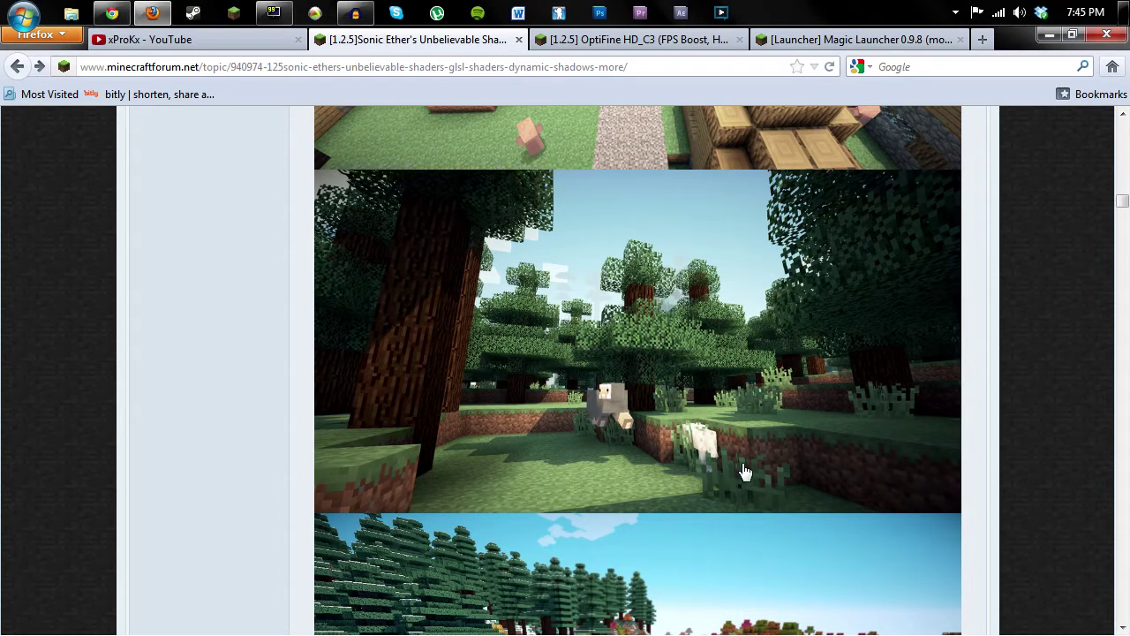
pyautogui.scroll(3, 744, 468)
pyautogui.scroll(5, 744, 472)
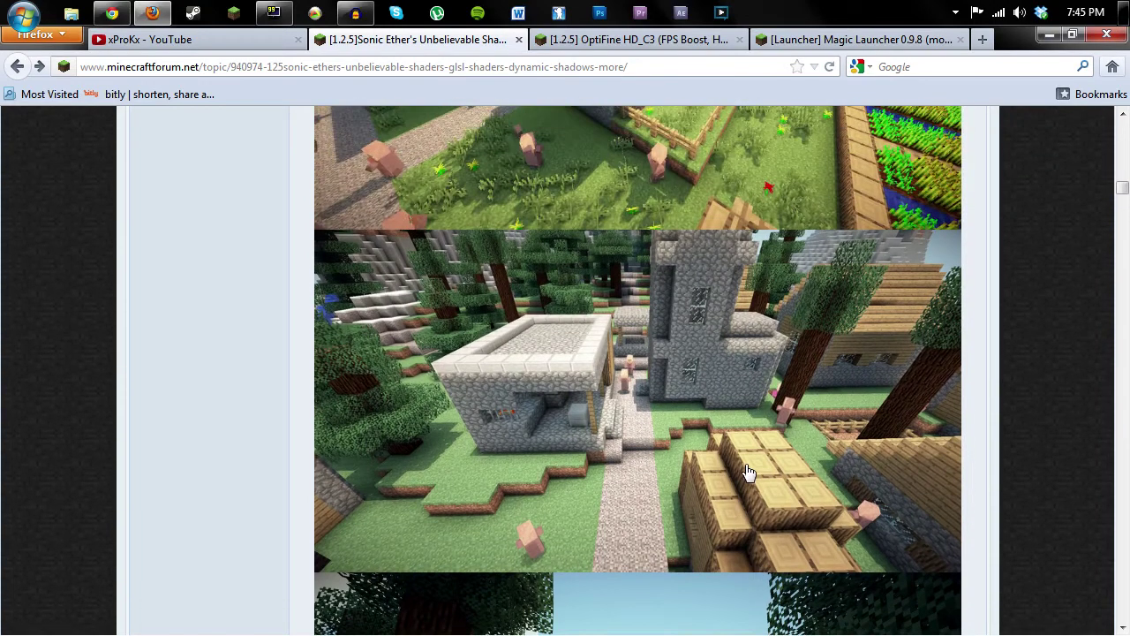
pyautogui.scroll(-2, 757, 476)
pyautogui.scroll(-5, 757, 477)
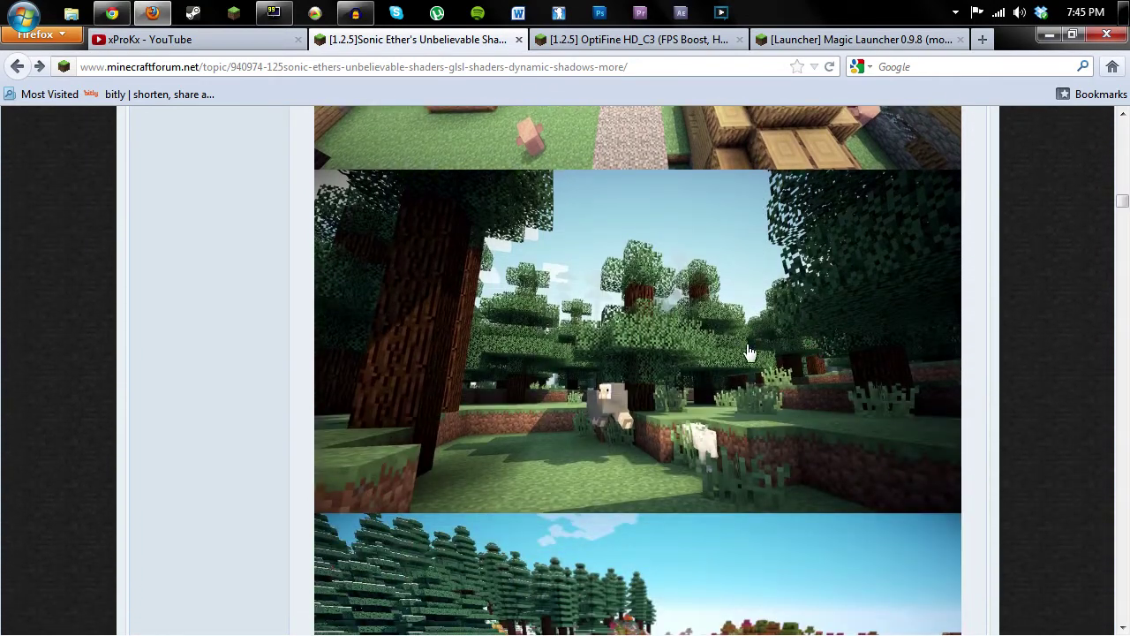
pyautogui.scroll(-2, 613, 391)
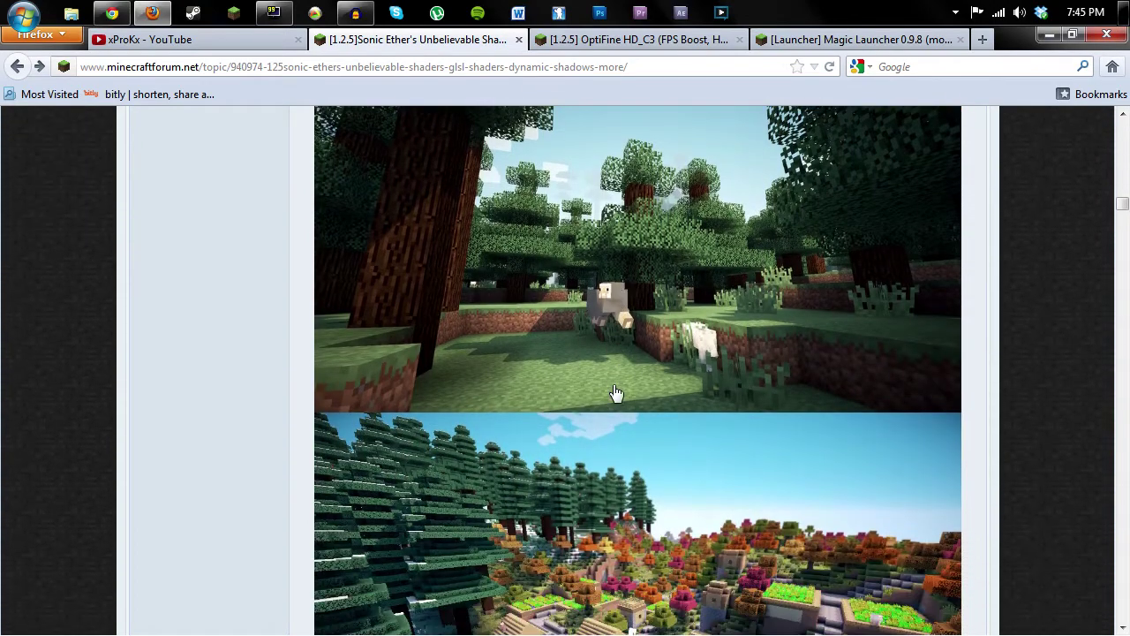
pyautogui.scroll(4, 638, 408)
pyautogui.scroll(-2, 653, 407)
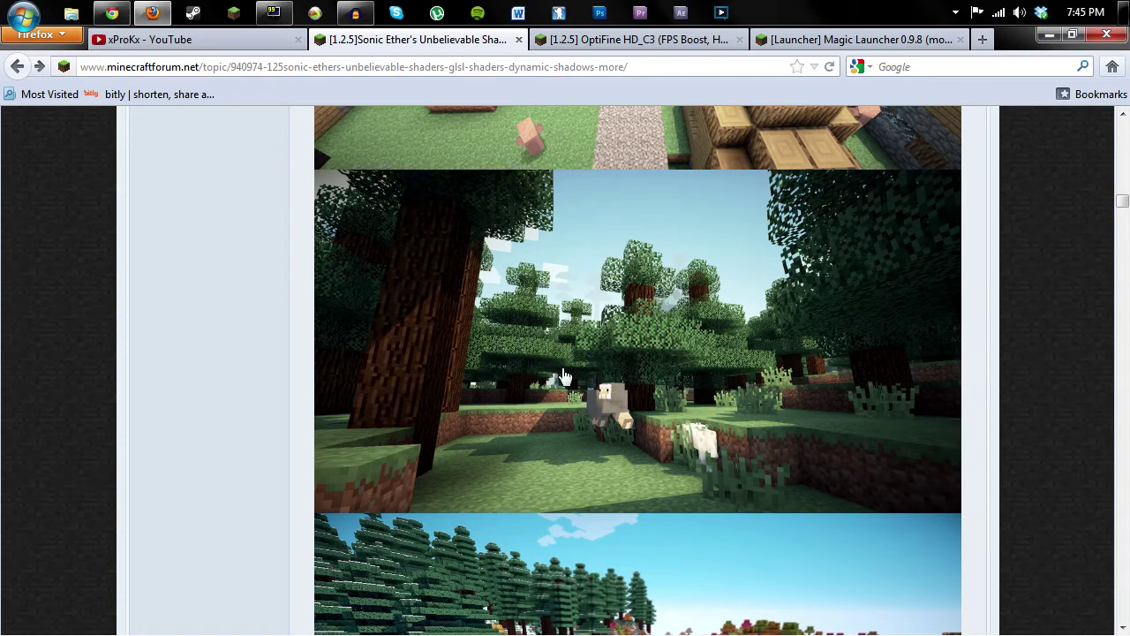
# Review the Standard, Smooth and Multi-Core editions in the OptiFine HD_C3 forum topic and minimize the browser.
pyautogui.click(624, 41)
pyautogui.scroll(-2, 25, 404)
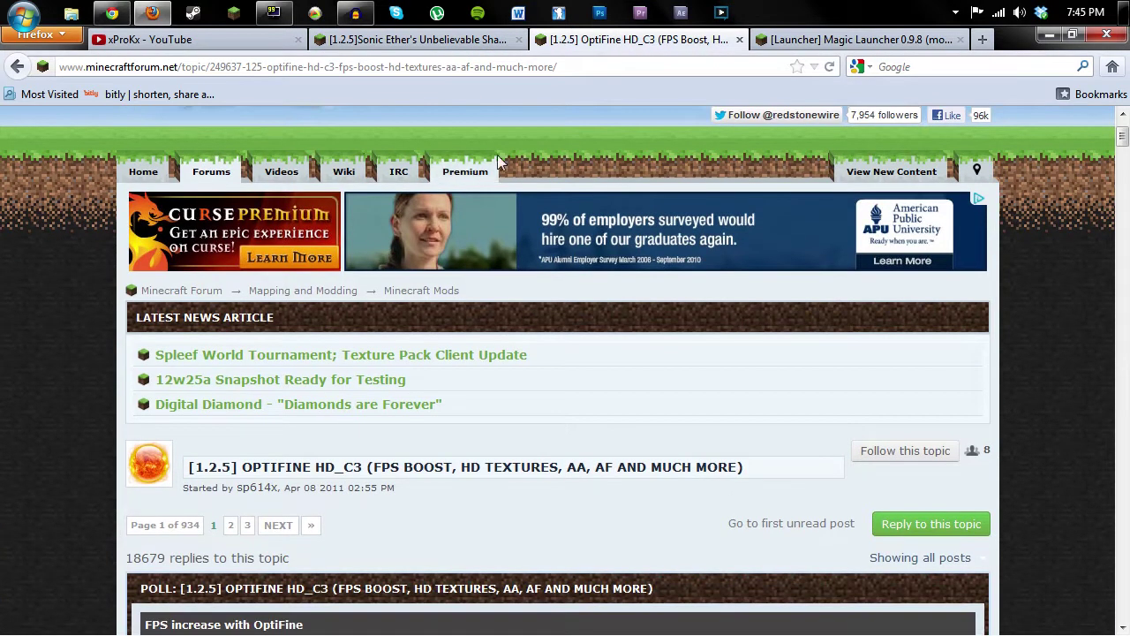
pyautogui.scroll(-10, 74, 368)
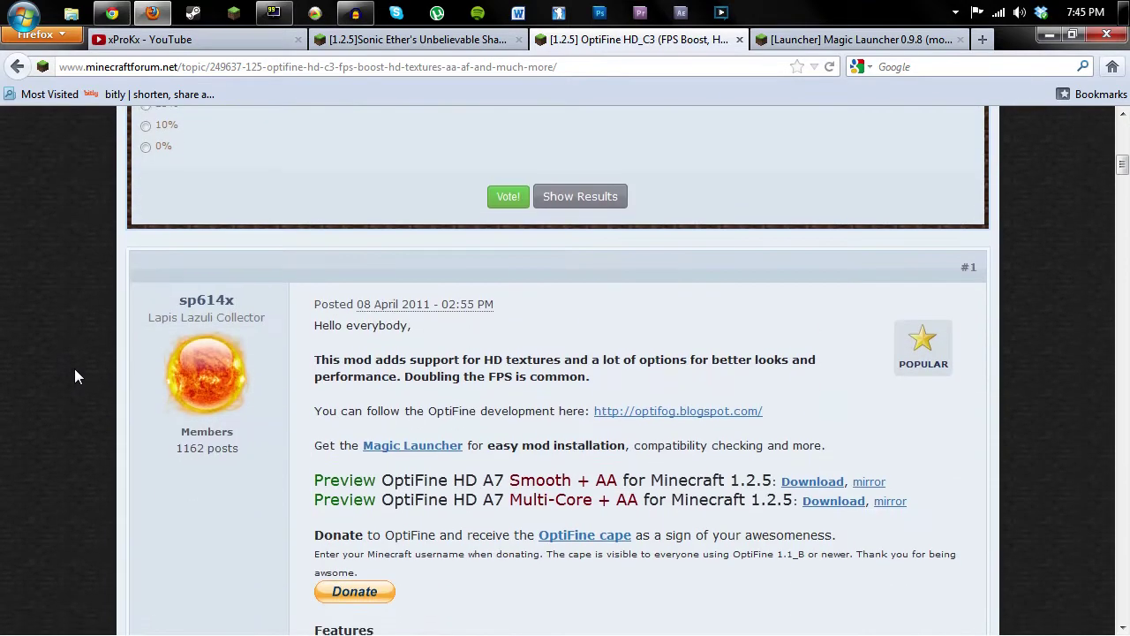
pyautogui.scroll(-6, 74, 368)
pyautogui.scroll(2, 74, 366)
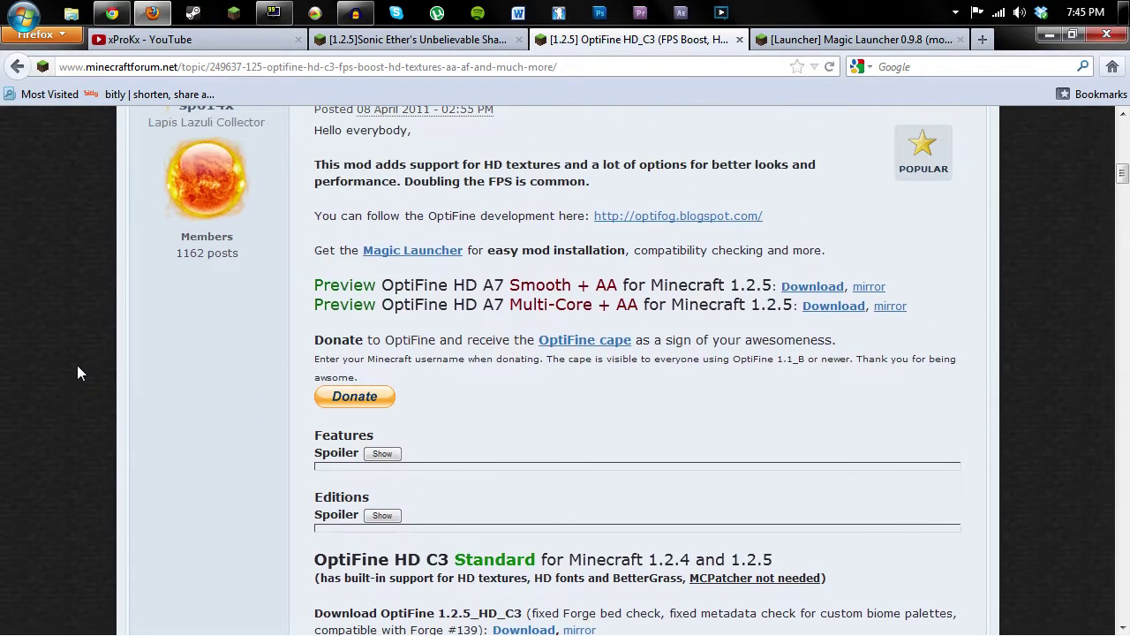
pyautogui.scroll(-8, 77, 365)
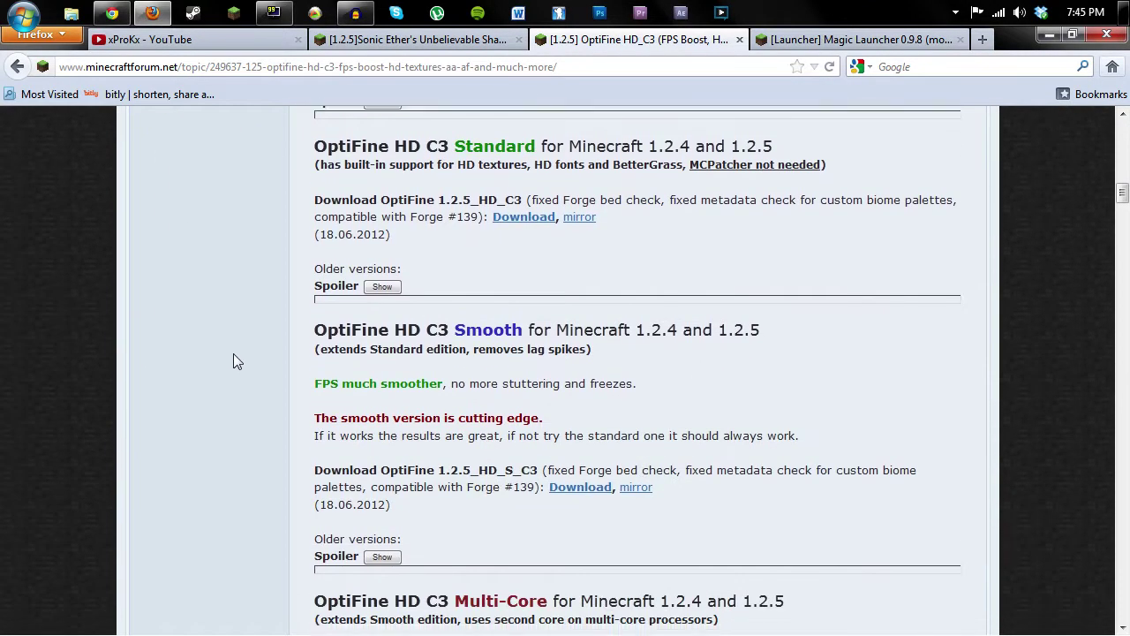
pyautogui.scroll(-5, 234, 361)
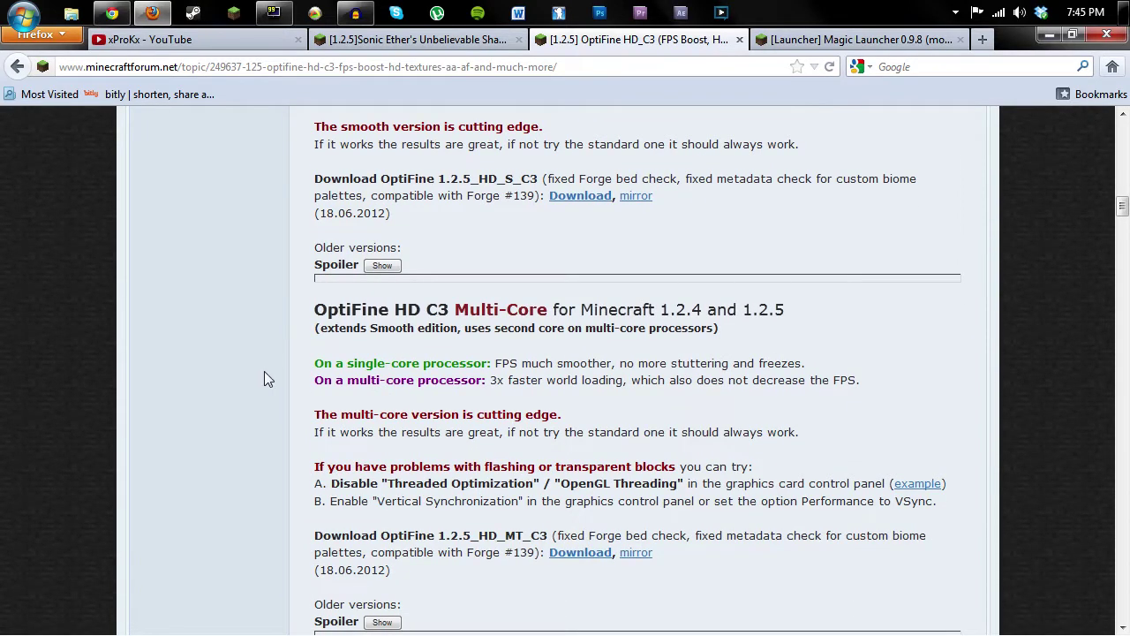
pyautogui.scroll(4, 264, 373)
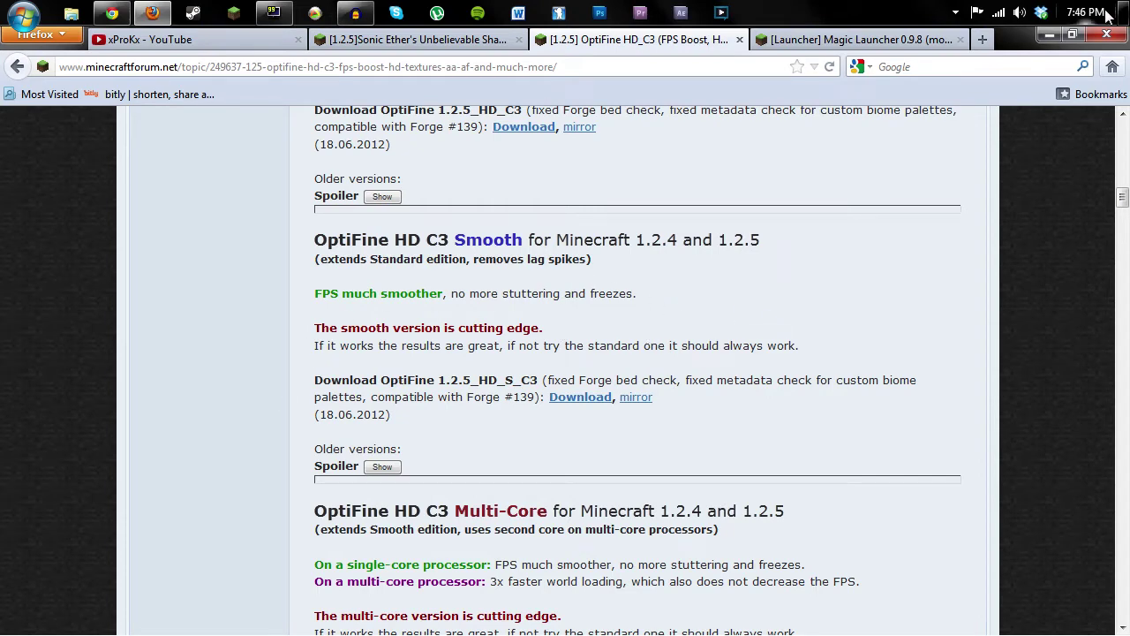
pyautogui.click(1049, 37)
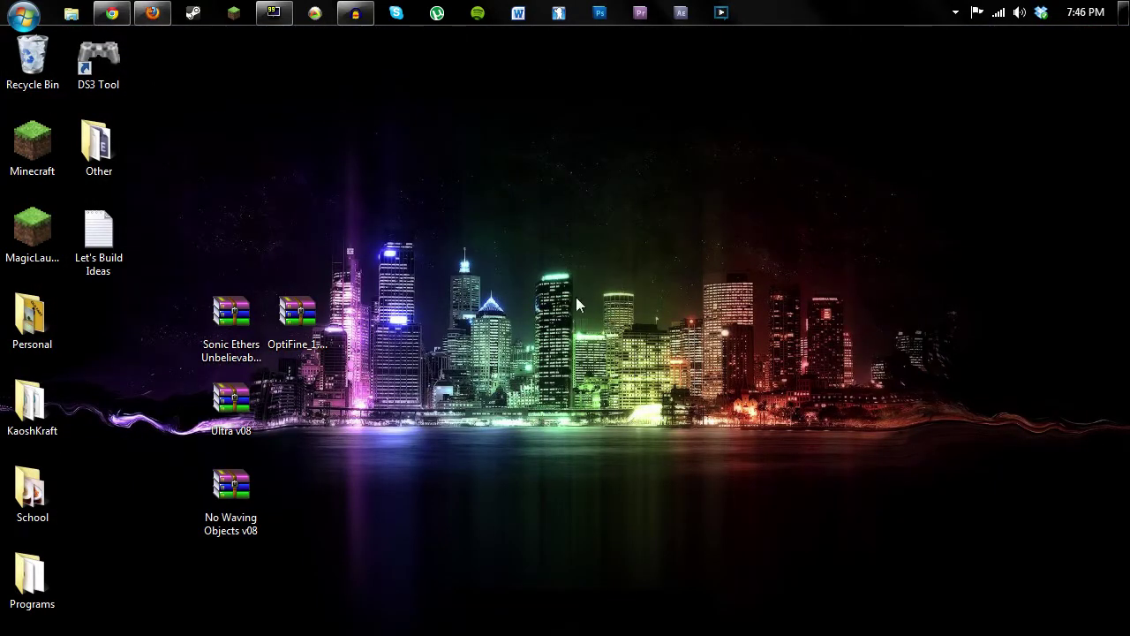
# Start the Minecraft launcher from the desktop, go through its options, and close the launcher.
pyautogui.doubleClick(41, 155)
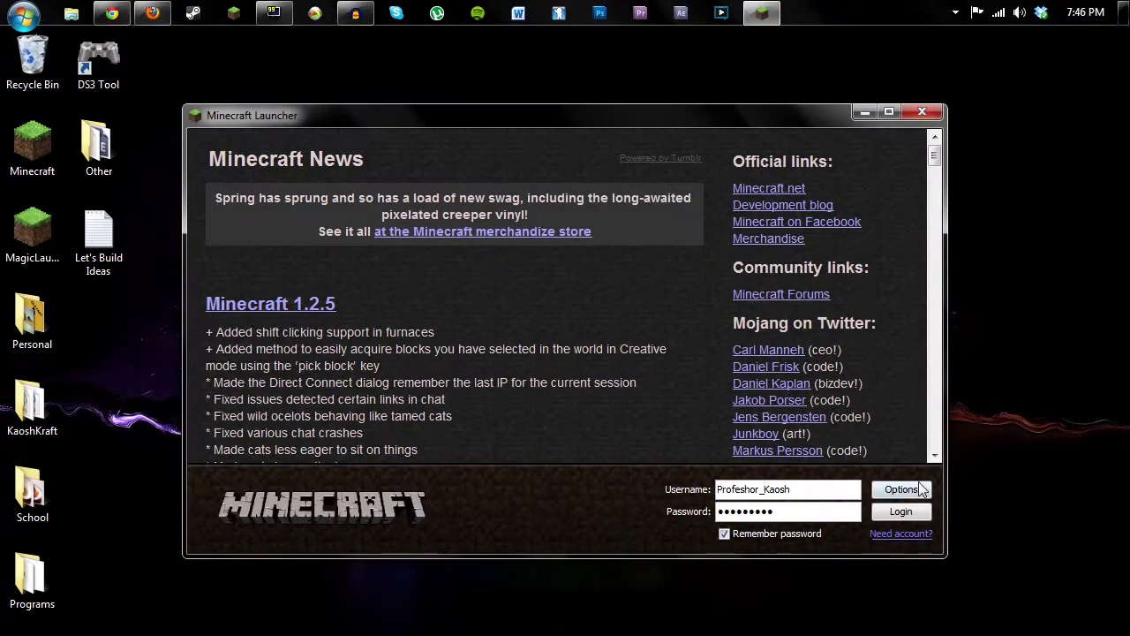
pyautogui.click(915, 489)
pyautogui.click(667, 326)
pyautogui.click(684, 381)
pyautogui.click(922, 114)
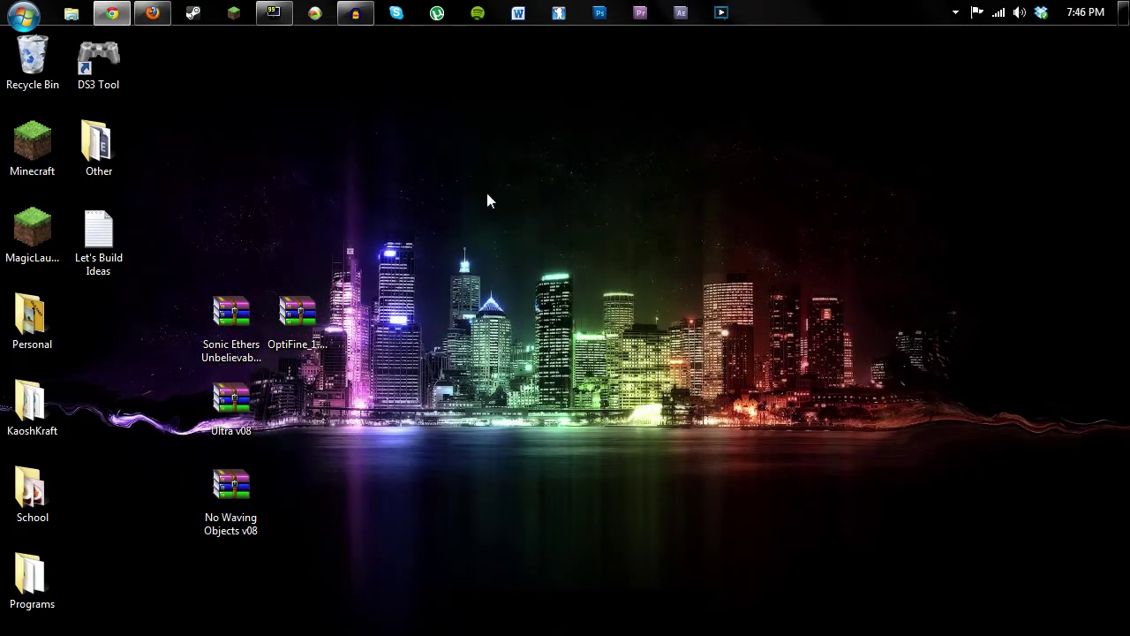
# Find the Roaming folder by searching for %appdata% and open the .minecraft folder inside it.
pyautogui.click(24, 13)
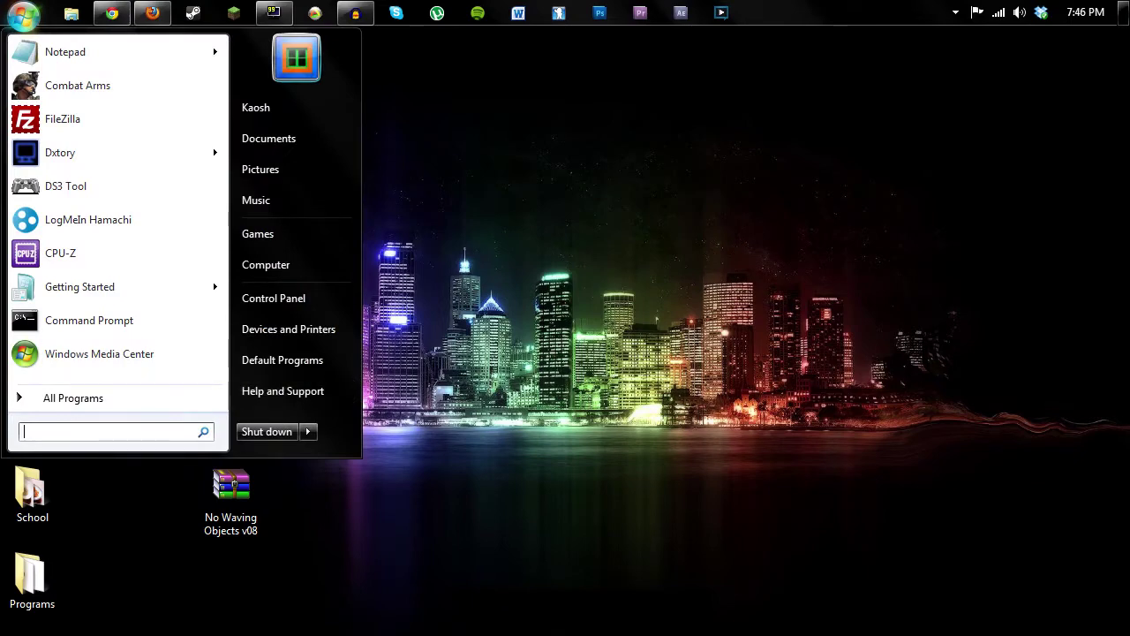
pyautogui.write('fi')
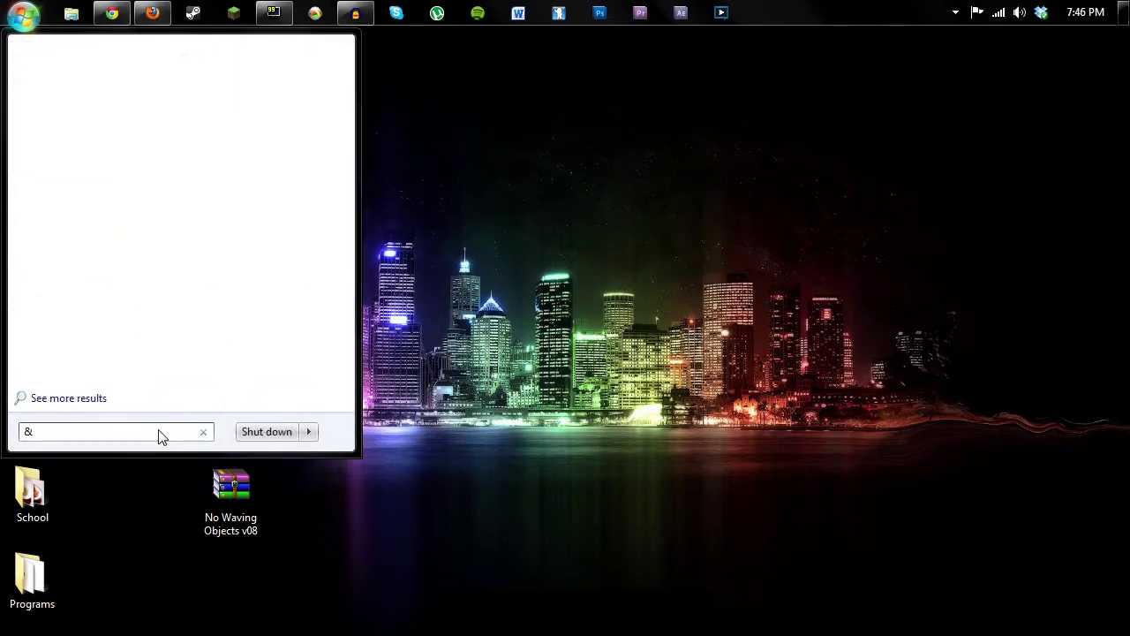
pyautogui.press('Escape')
pyautogui.write('%appdatat')
pyautogui.press('BackSpace')
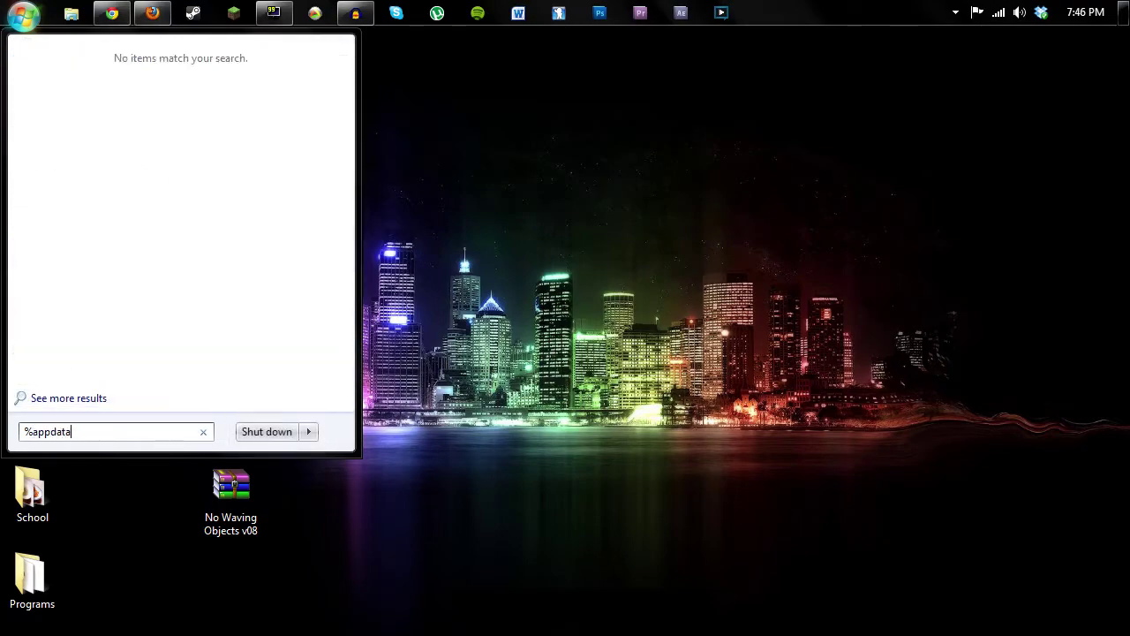
pyautogui.write('%')
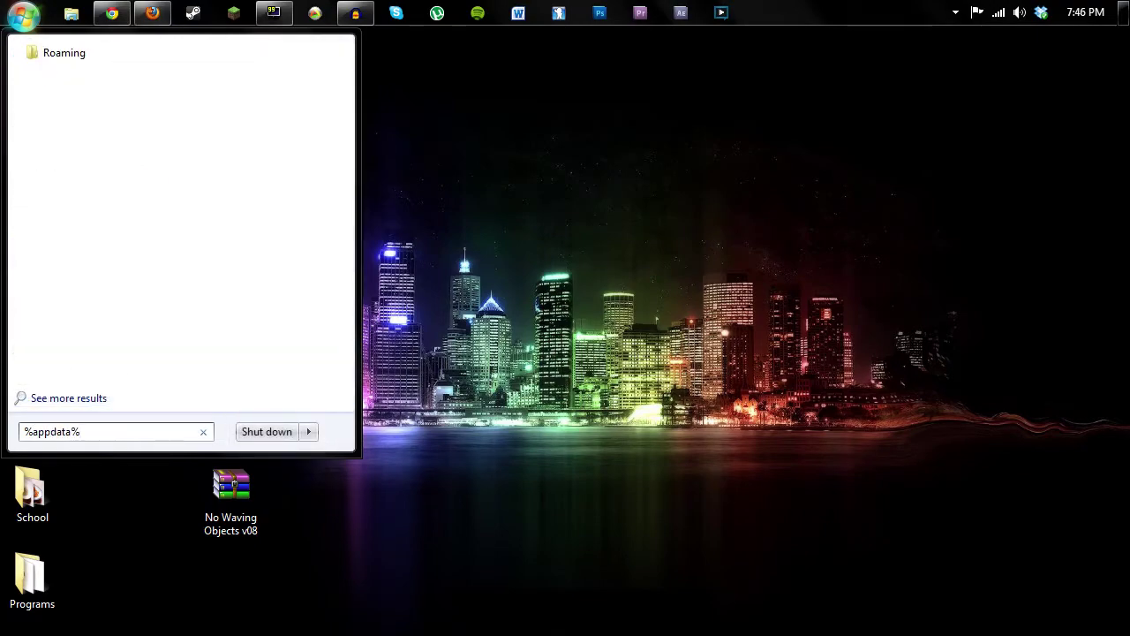
pyautogui.press('Return')
pyautogui.doubleClick(465, 220)
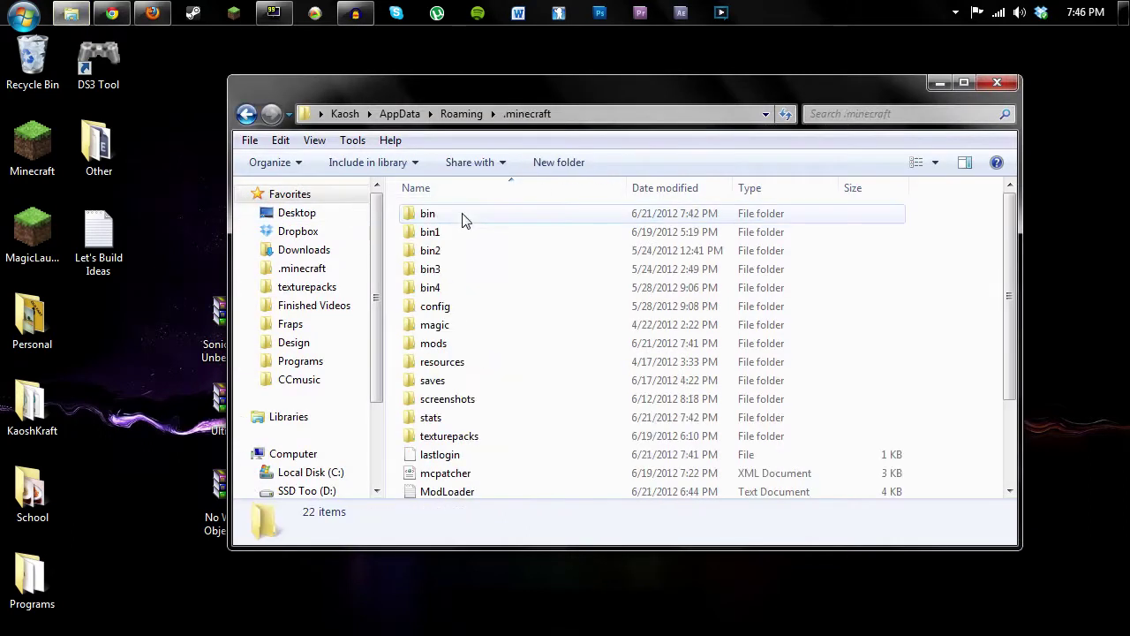
# Go back to the Roaming folder, reopen .minecraft, and open its bin folder.
pyautogui.click(247, 114)
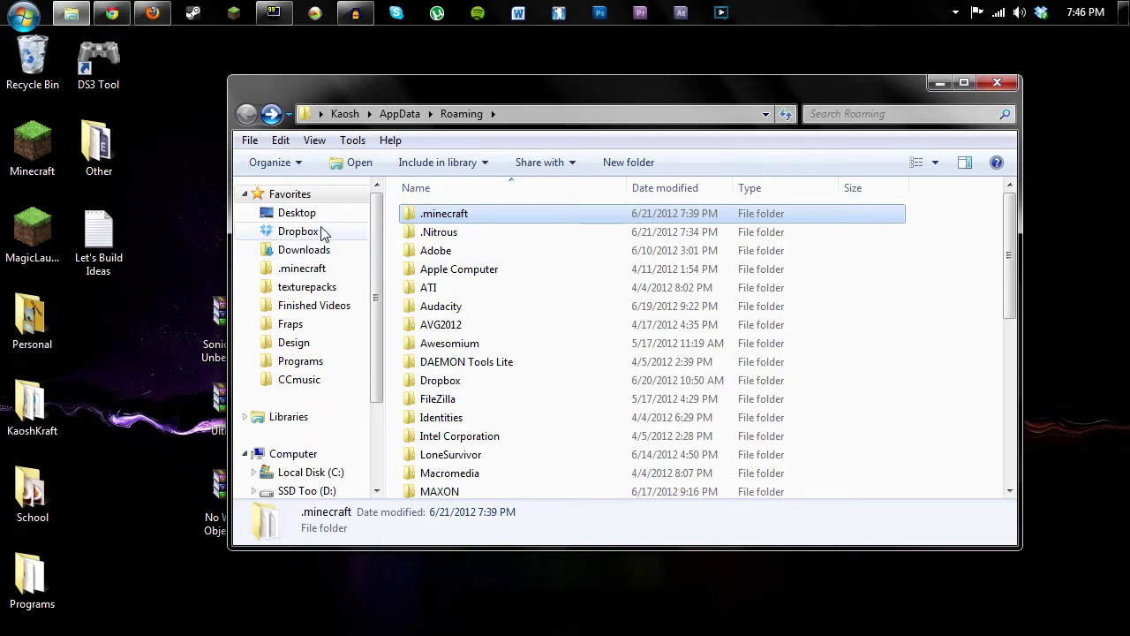
pyautogui.doubleClick(448, 219)
pyautogui.click(452, 220)
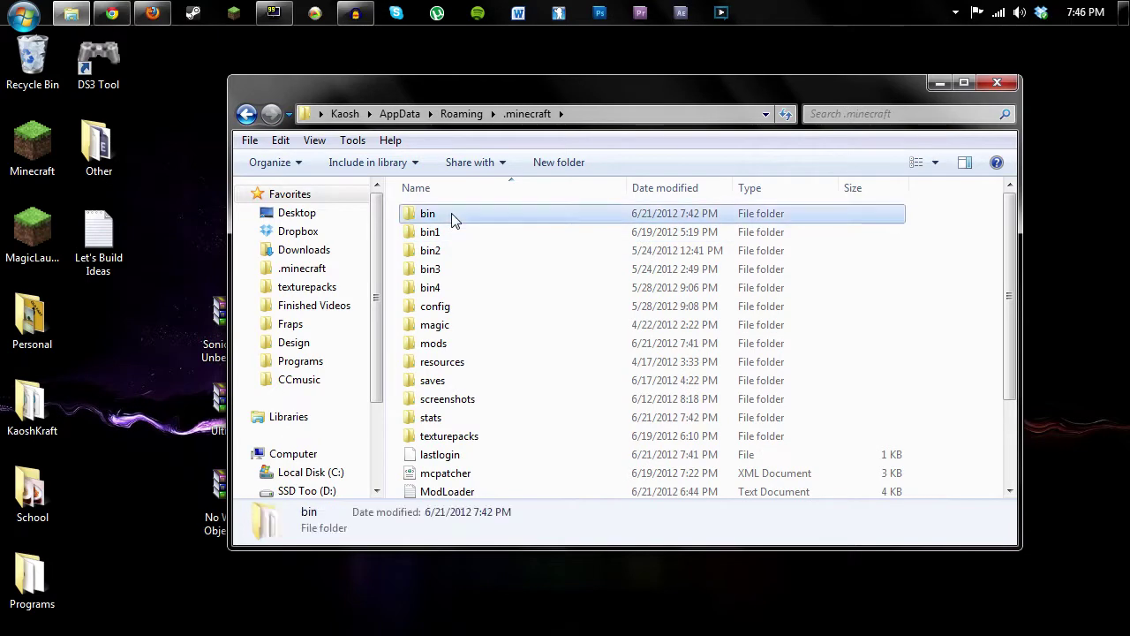
pyautogui.doubleClick(453, 220)
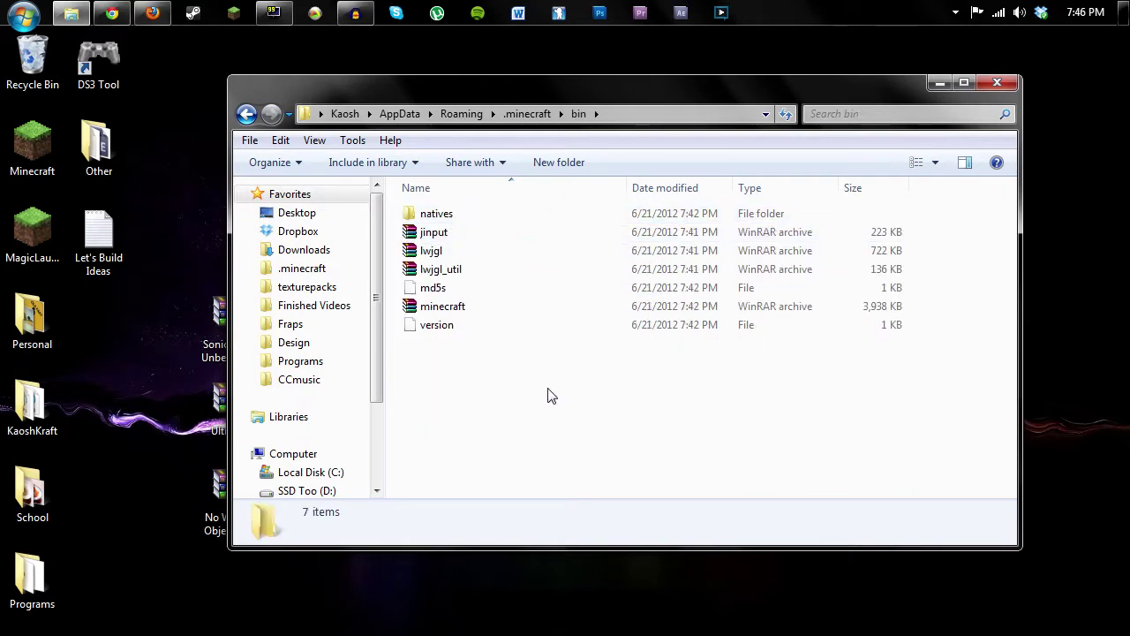
# Open the minecraft archive in WinRAR, put away the bin folder window, and move the archive window clear of the desktop archives.
pyautogui.doubleClick(455, 311)
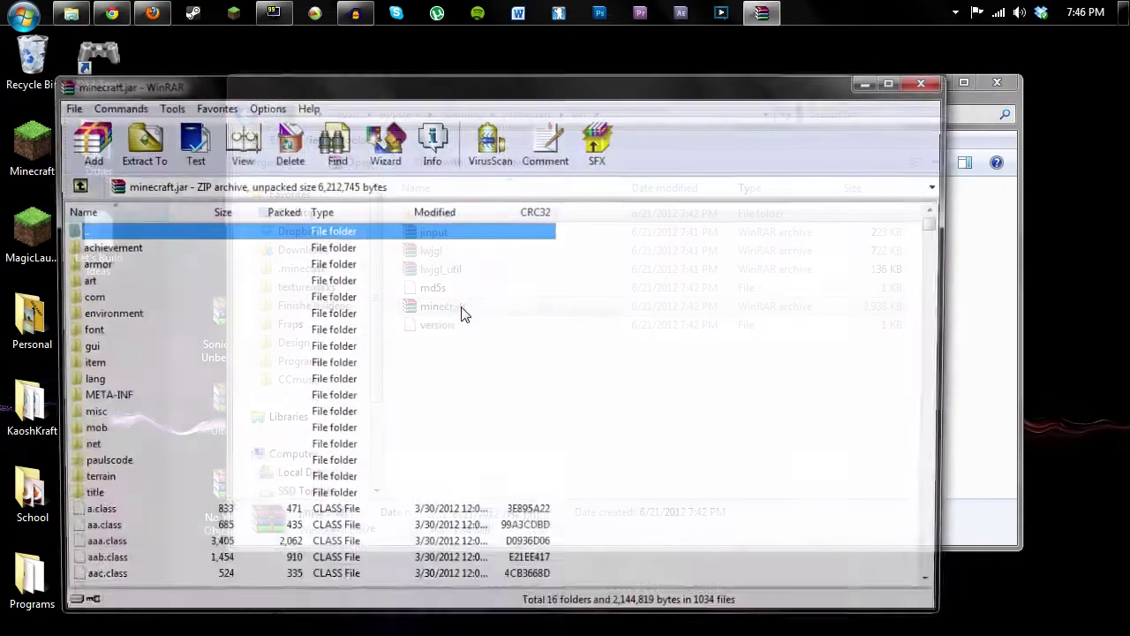
pyautogui.click(976, 97)
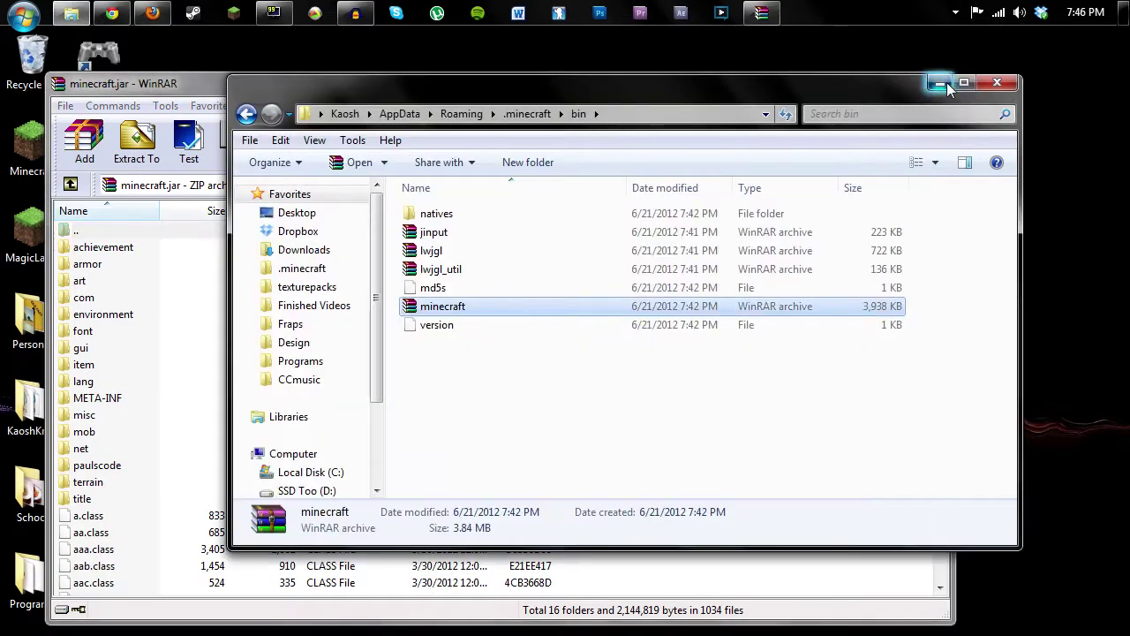
pyautogui.click(997, 82)
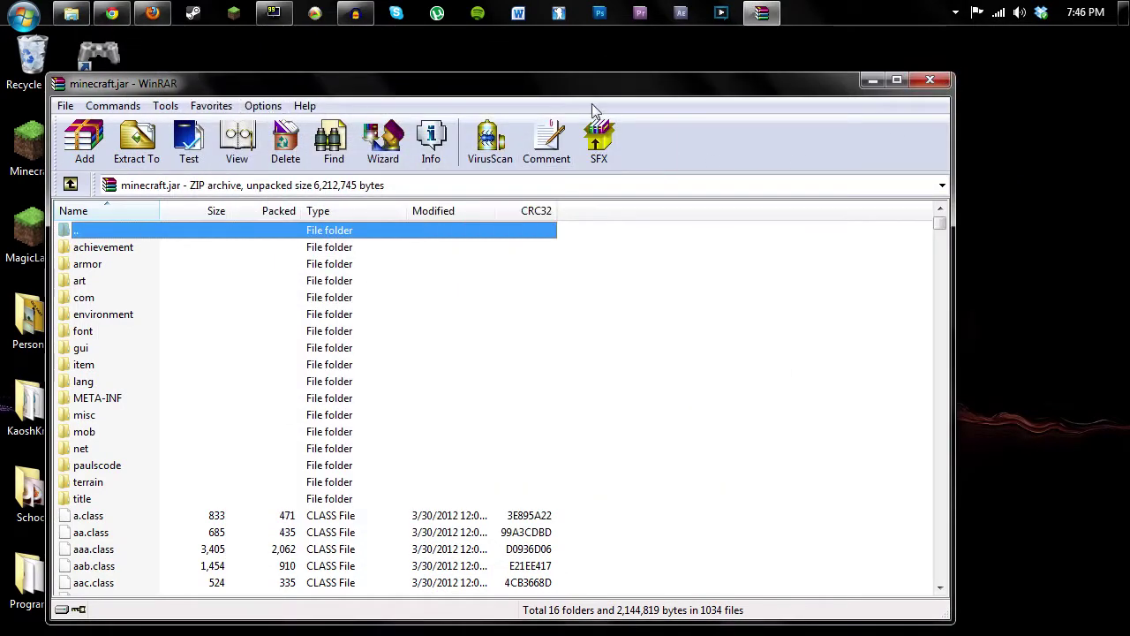
pyautogui.moveTo(632, 100); pyautogui.dragTo(923, 77)
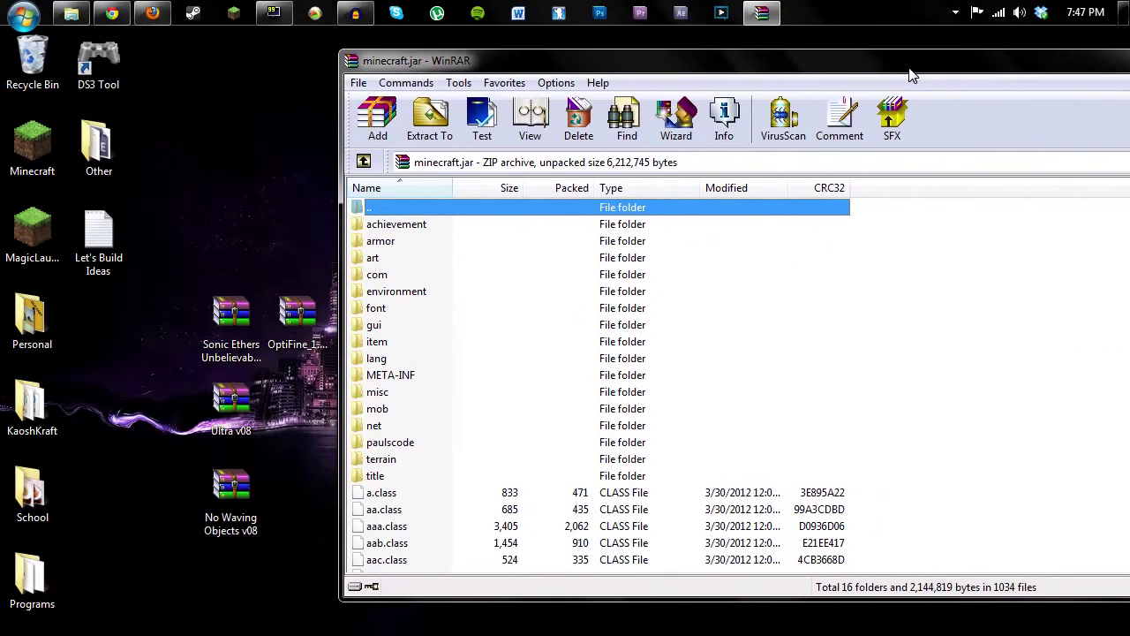
# Open the OptiFine archive and add all its files, without the parent folder entry, to minecraft.jar using the default archive settings.
pyautogui.doubleClick(295, 315)
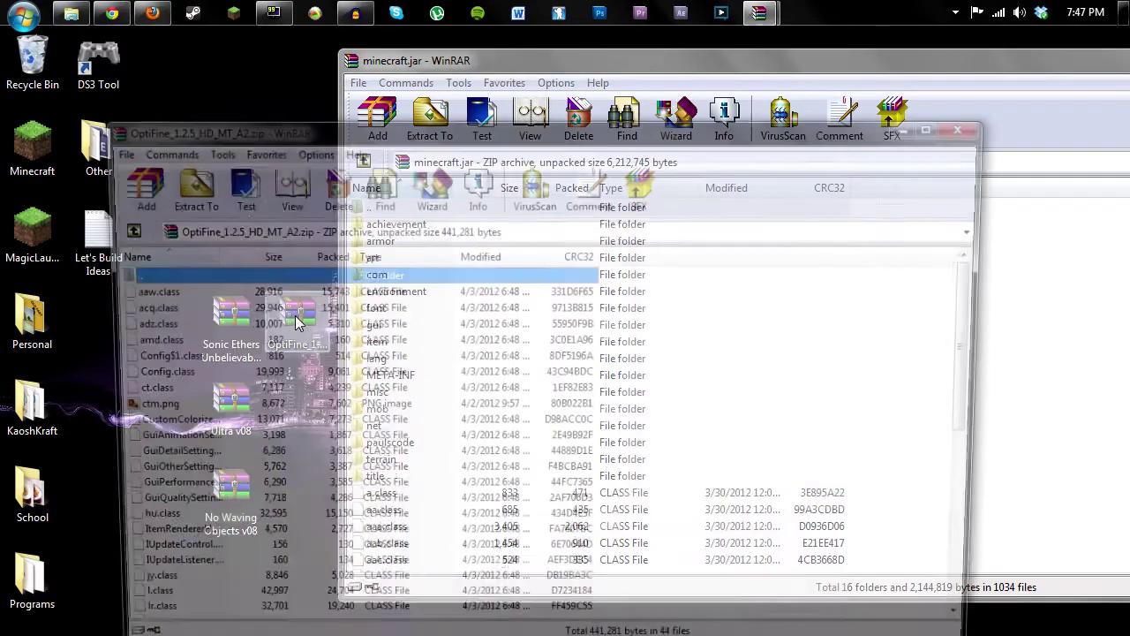
pyautogui.moveTo(704, 135); pyautogui.dragTo(635, 70)
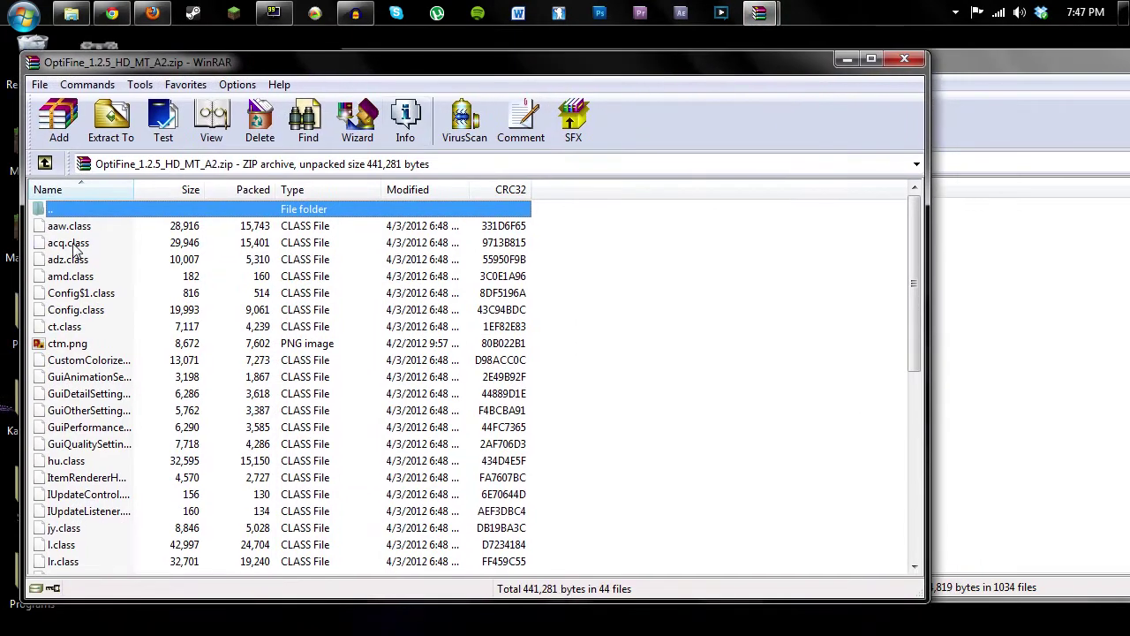
pyautogui.hotkey('ctrl', 'a')
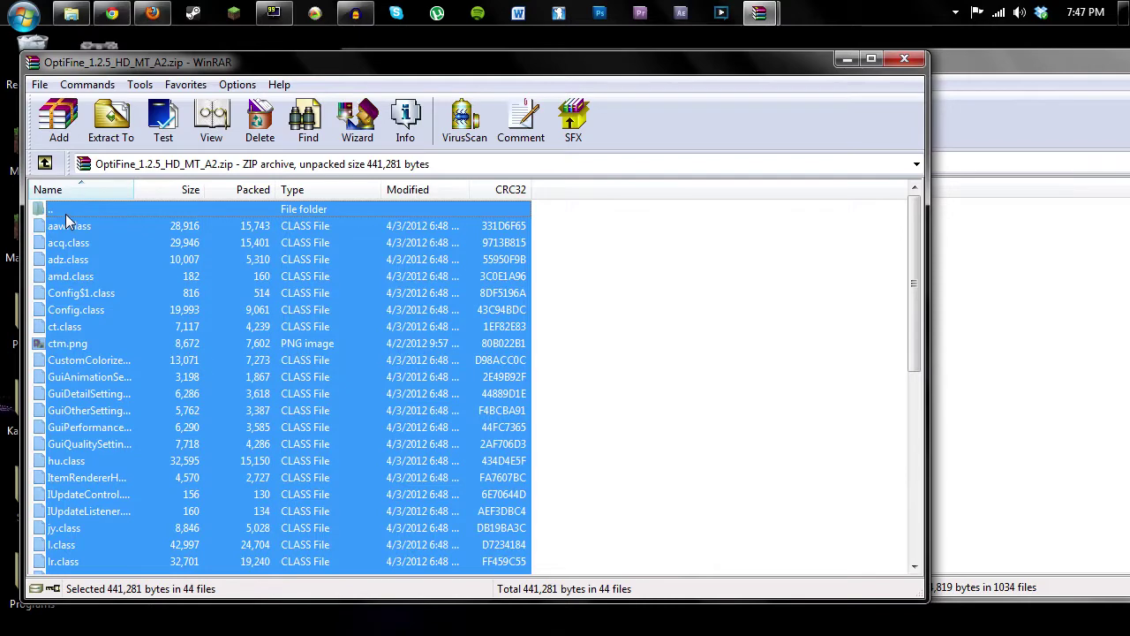
pyautogui.keyDown('ctrl'); pyautogui.click(65, 207); pyautogui.keyUp('ctrl')
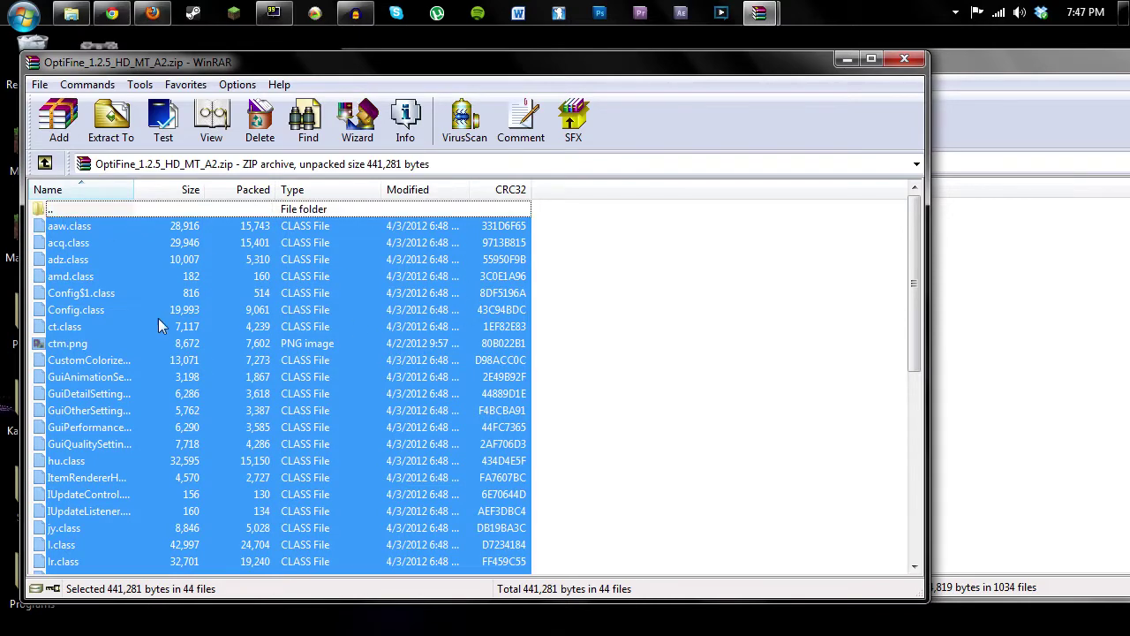
pyautogui.moveTo(160, 364); pyautogui.dragTo(1053, 309)
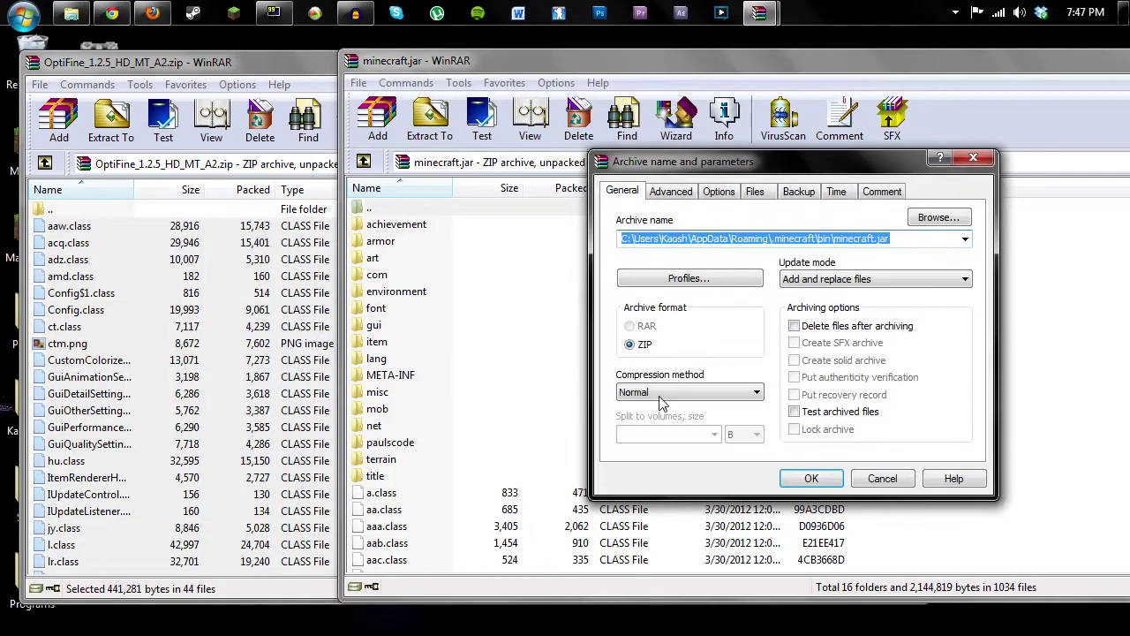
pyautogui.click(811, 479)
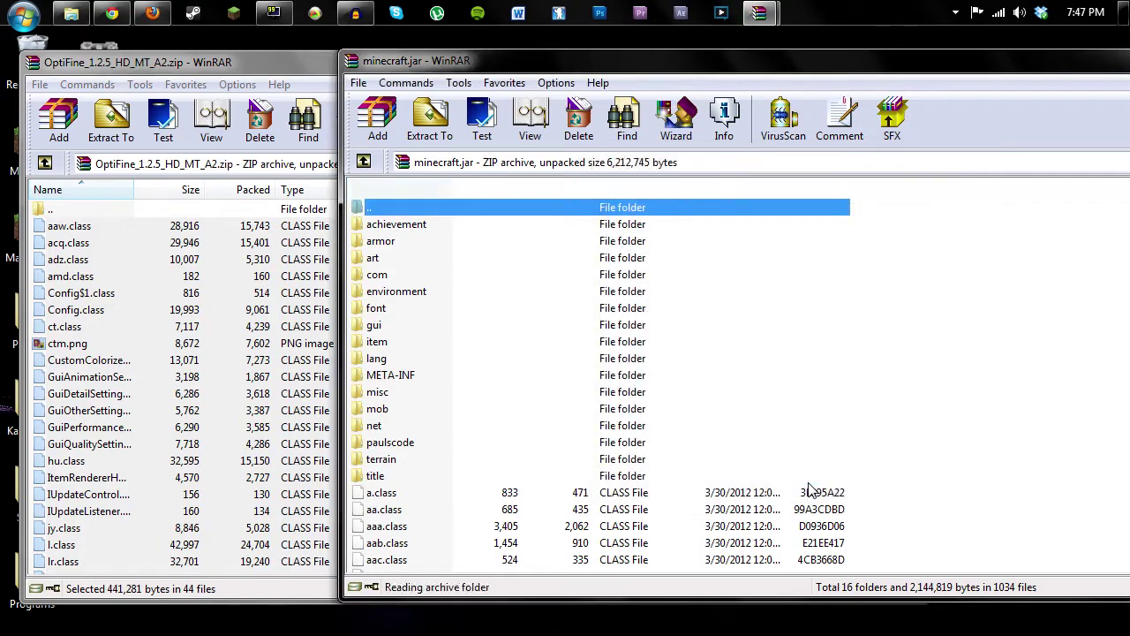
# Delete the META-INF folder from minecraft.jar and close both archive windows.
pyautogui.click(376, 378)
pyautogui.press('Delete')
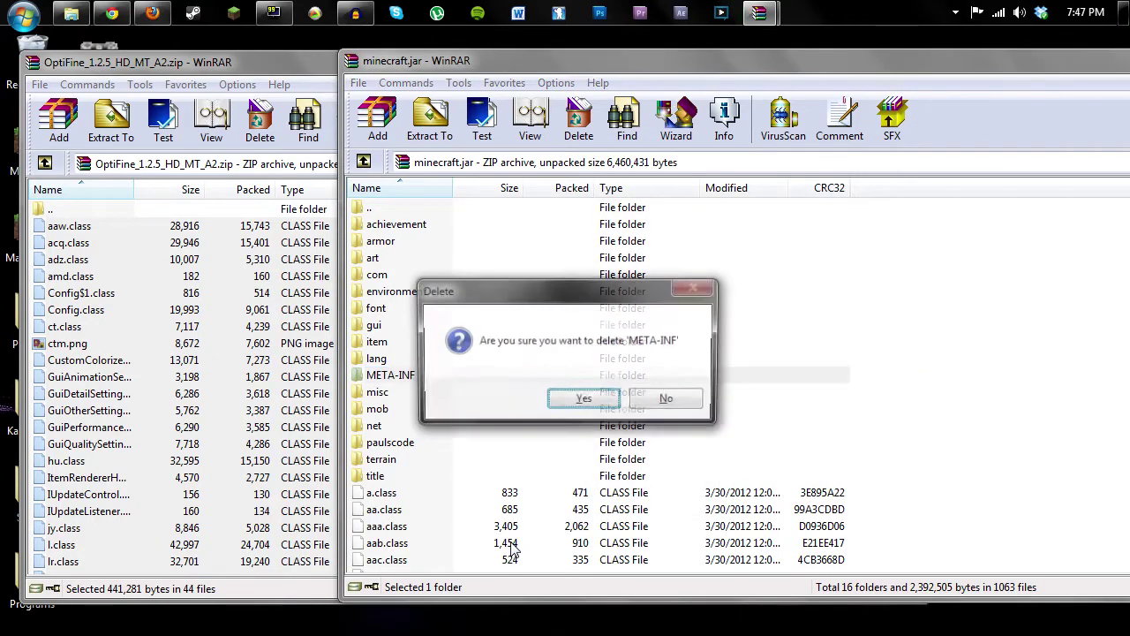
pyautogui.click(586, 402)
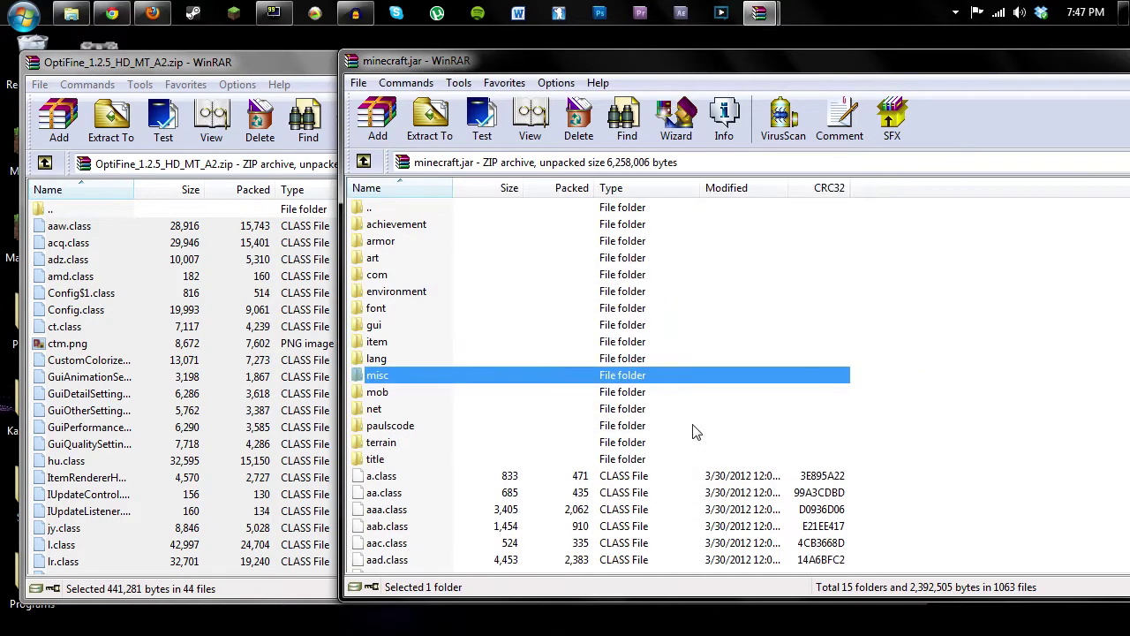
pyautogui.moveTo(817, 76); pyautogui.dragTo(671, 70)
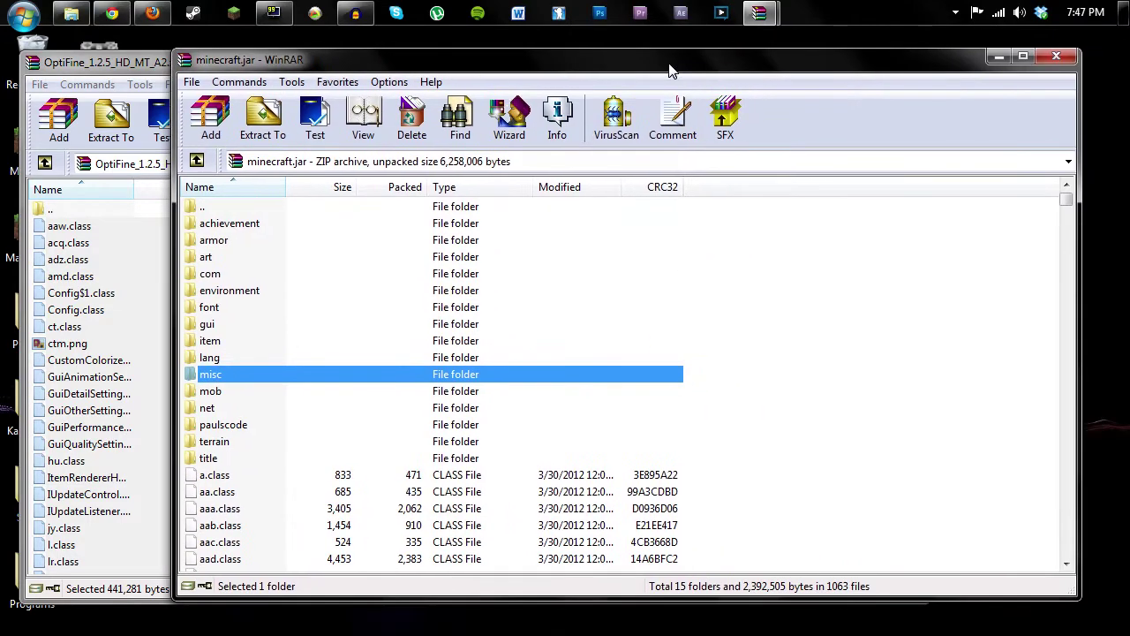
pyautogui.click(1056, 56)
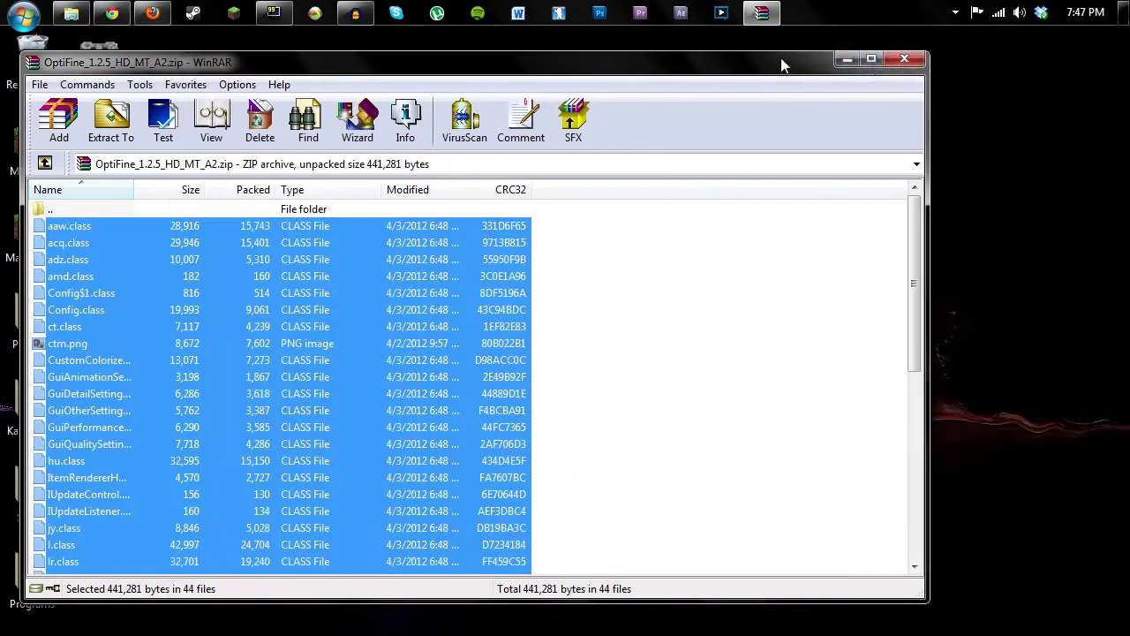
pyautogui.click(904, 62)
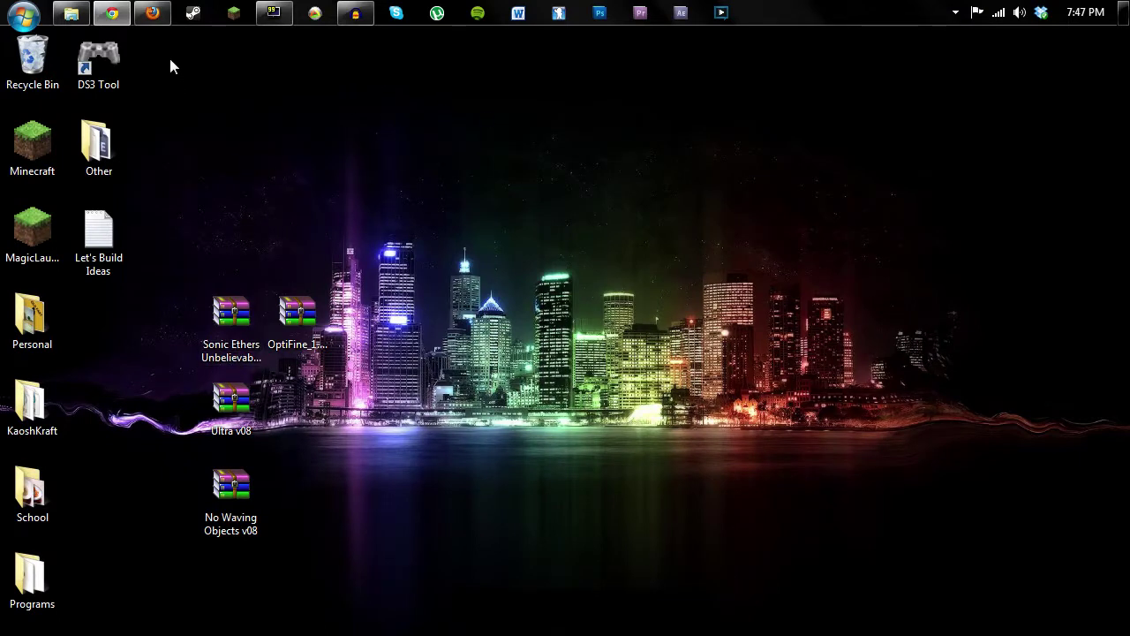
# Switch to Firefox, examine the v08 core and shader configuration downloads in the Sonic Ether's Unbelievable Shaders thread, and put the browser away.
pyautogui.click(152, 12)
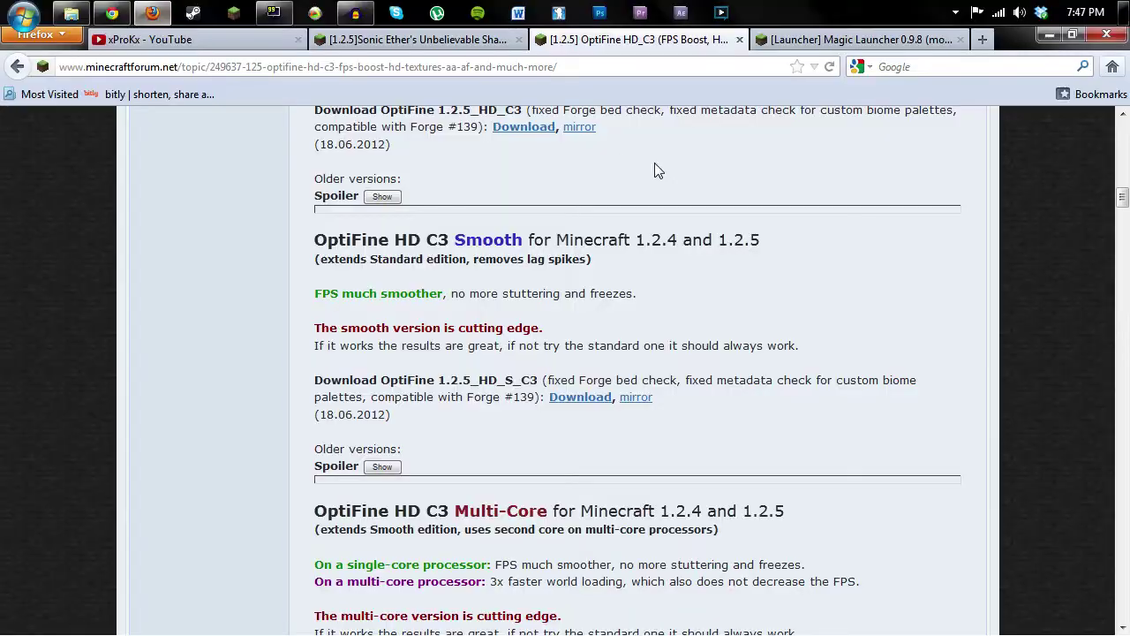
pyautogui.click(455, 41)
pyautogui.scroll(-4, 359, 365)
pyautogui.scroll(-10, 359, 365)
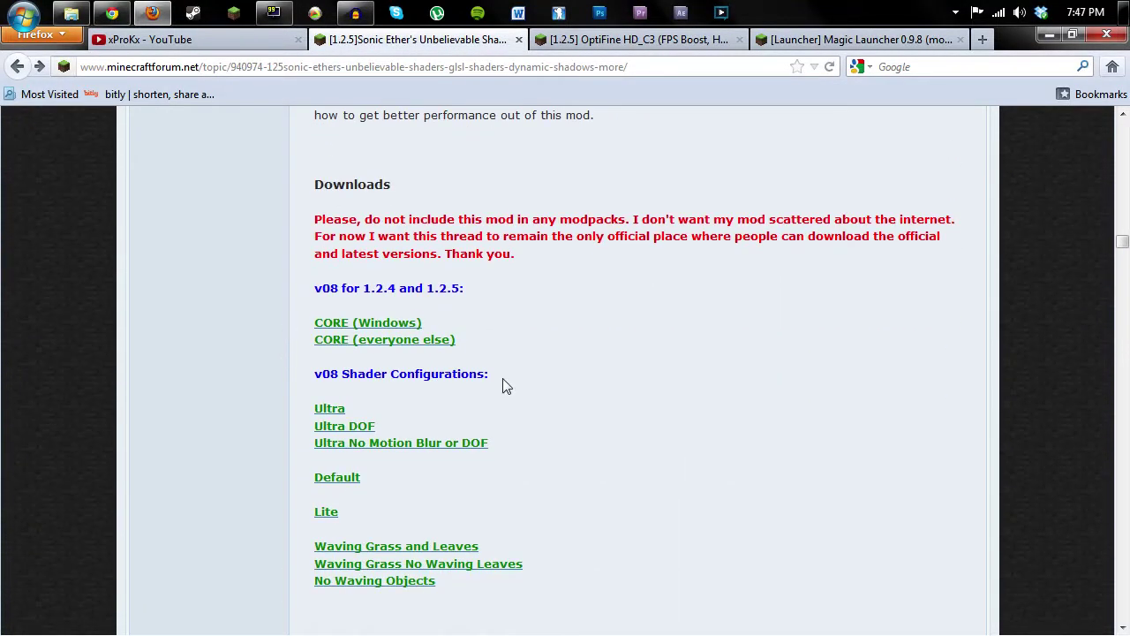
pyautogui.scroll(-2, 529, 378)
pyautogui.scroll(2, 569, 366)
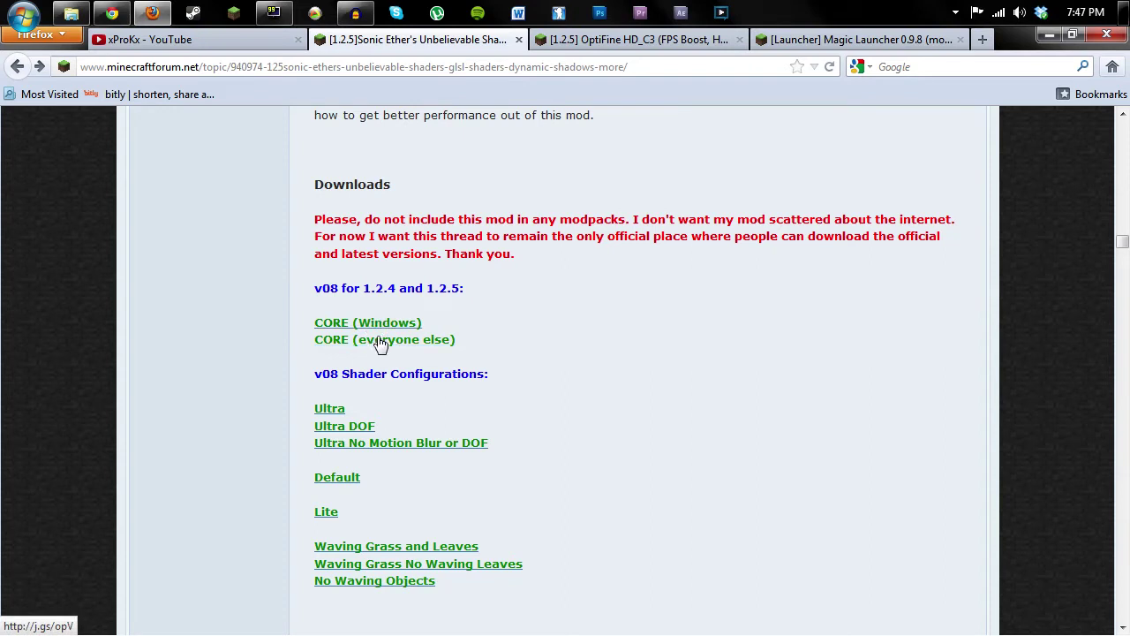
pyautogui.scroll(-1, 565, 393)
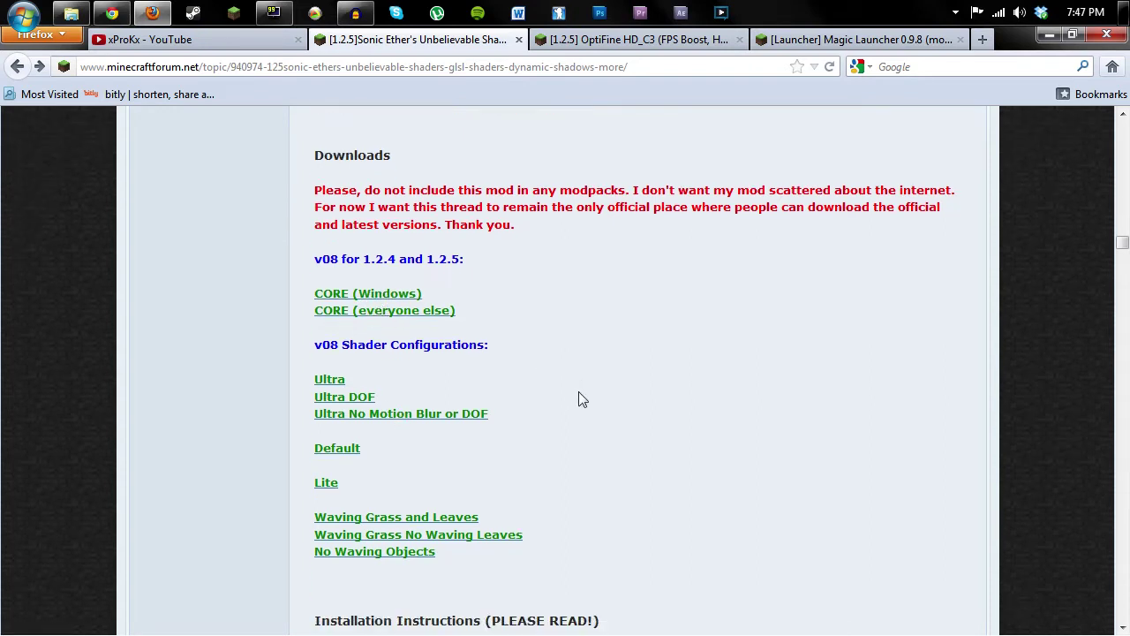
pyautogui.scroll(-2, 587, 398)
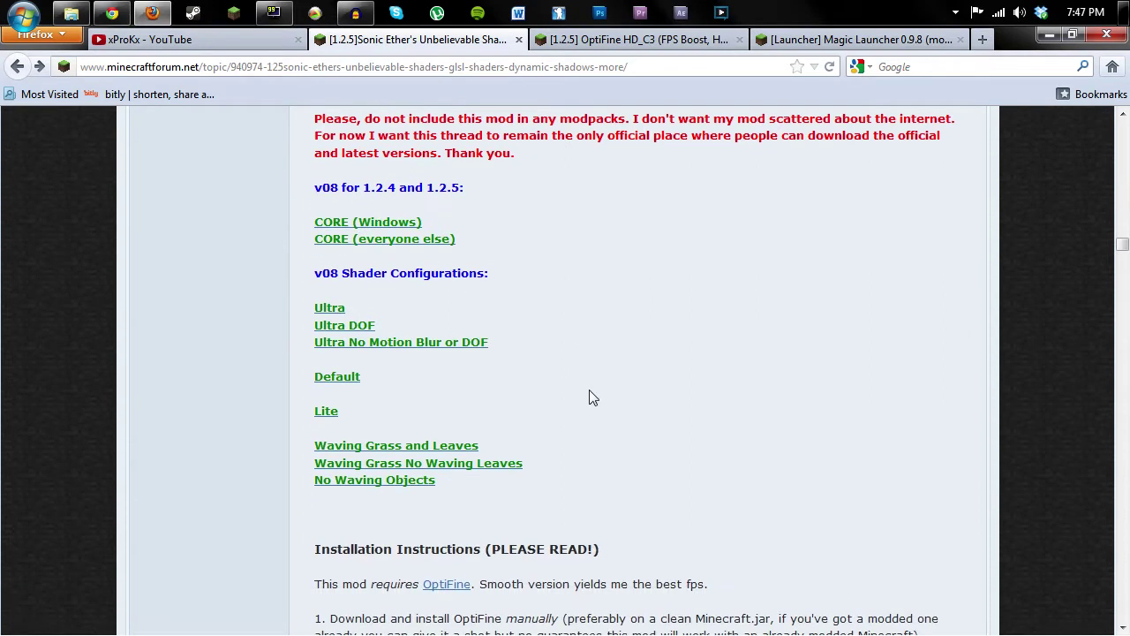
pyautogui.click(1048, 35)
# Extract the Sonic Ethers Unbelievable Shaders v08 archive onto the desktop, place the extracted folder above the archive, and open it.
pyautogui.click(232, 321)
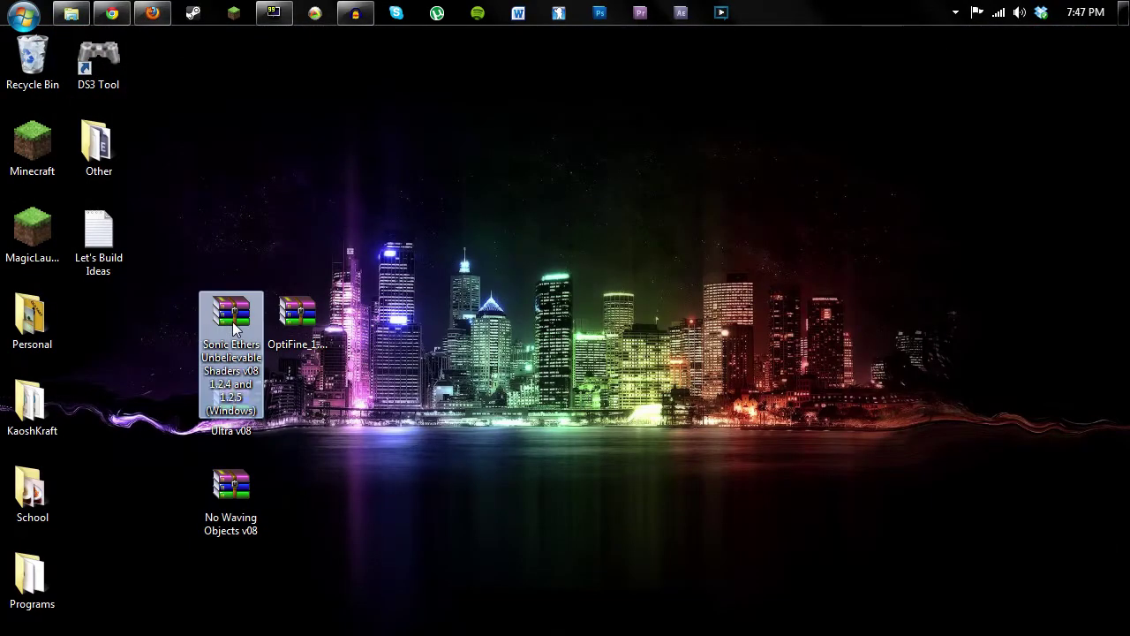
pyautogui.rightClick(232, 322)
pyautogui.click(332, 361)
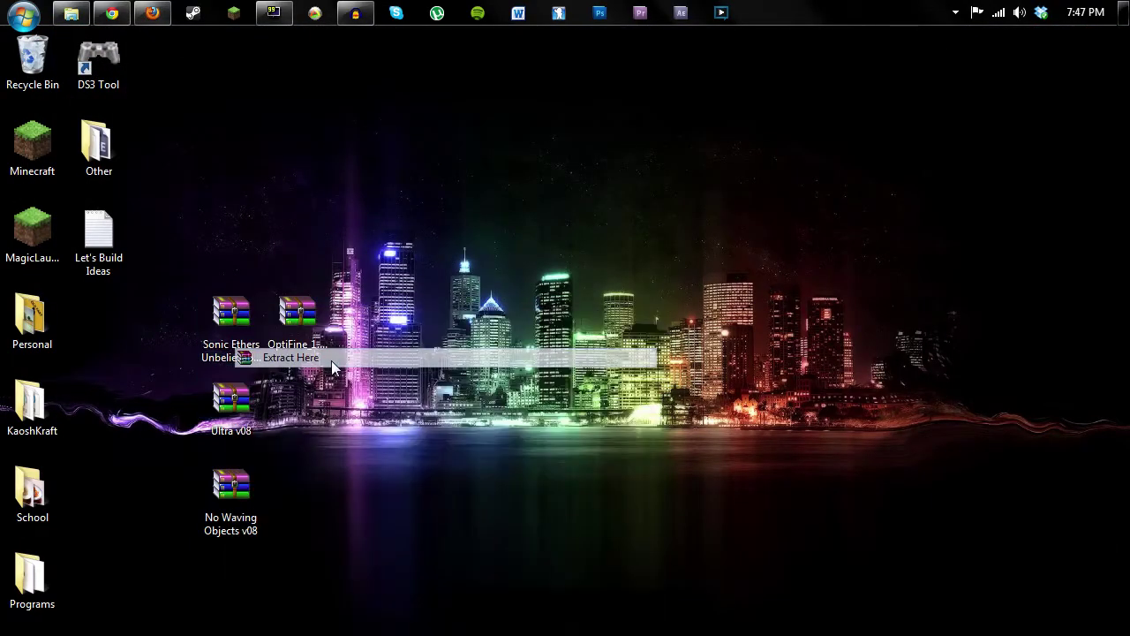
pyautogui.moveTo(84, 301); pyautogui.dragTo(250, 242)
pyautogui.doubleClick(235, 233)
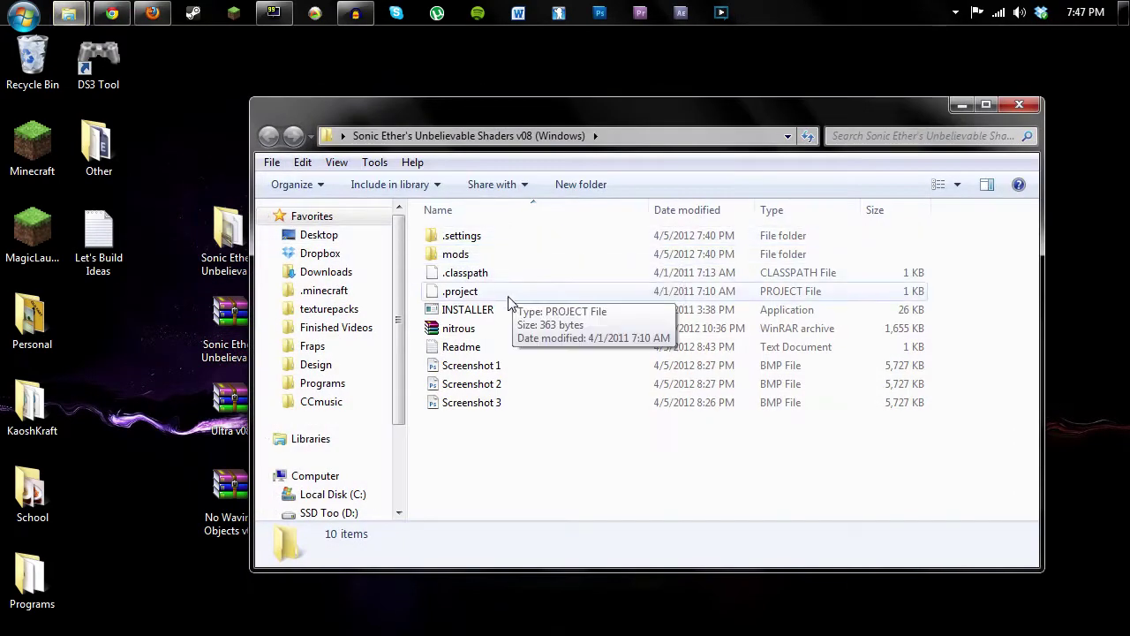
# Run INSTALLER, install the Shaders mod, check the minecraft.jar location in its options, and close the installer and the shaders folder.
pyautogui.click(486, 315)
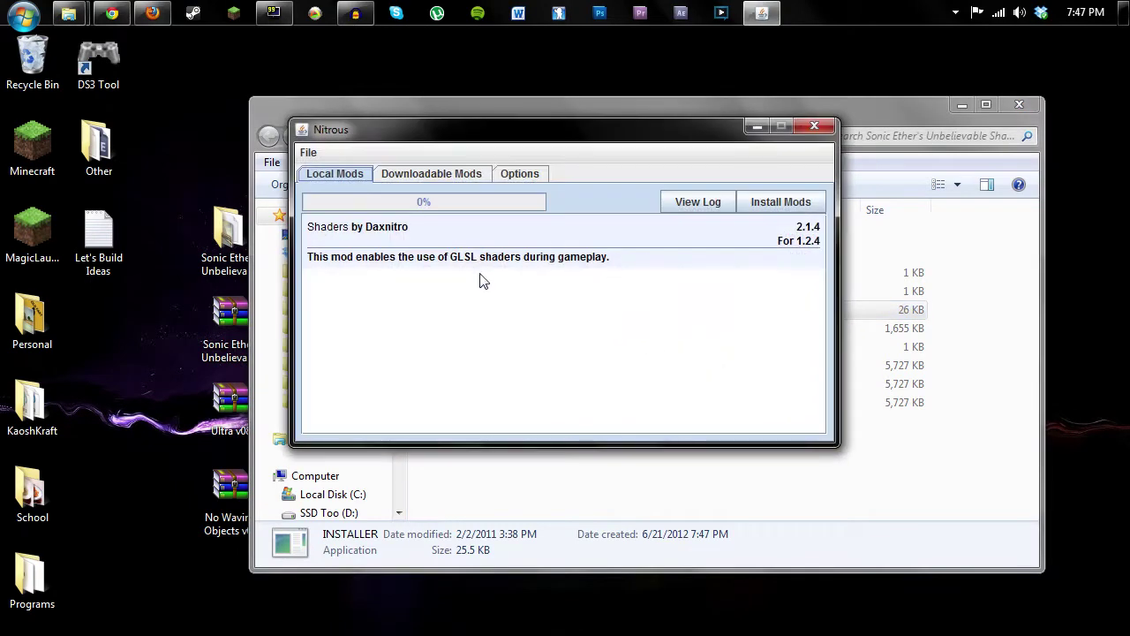
pyautogui.click(793, 203)
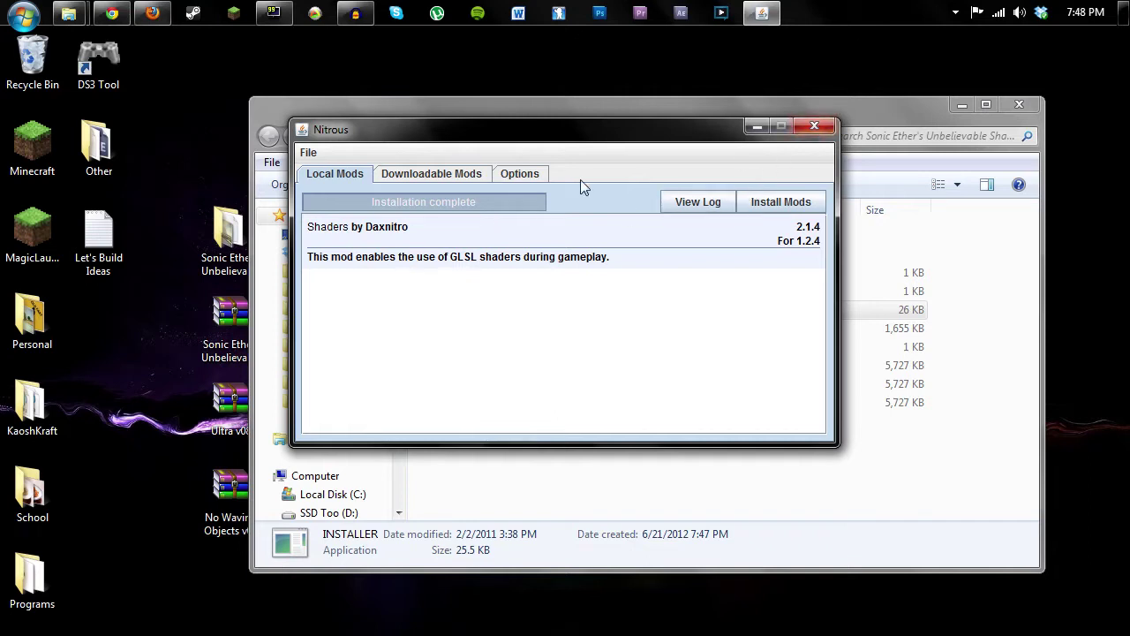
pyautogui.click(519, 175)
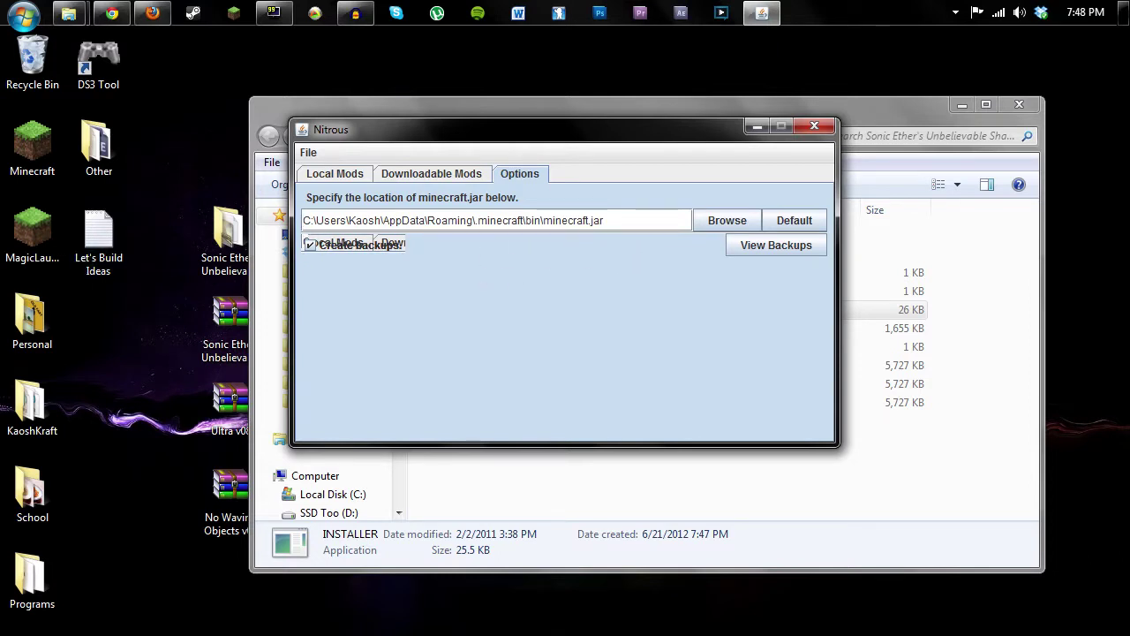
pyautogui.click(367, 176)
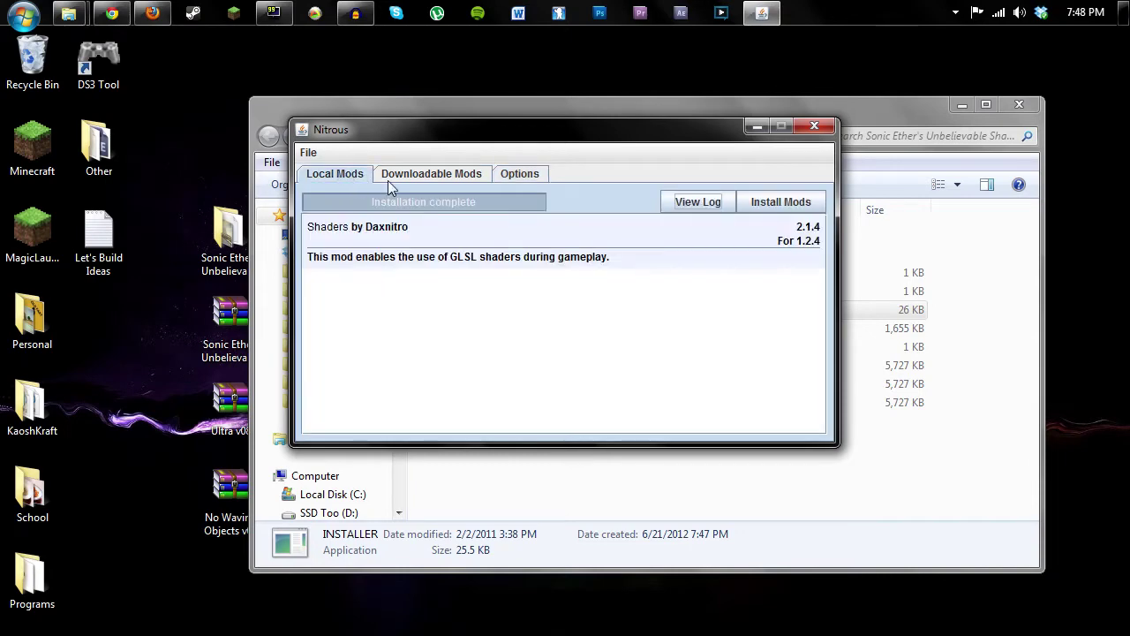
pyautogui.click(814, 125)
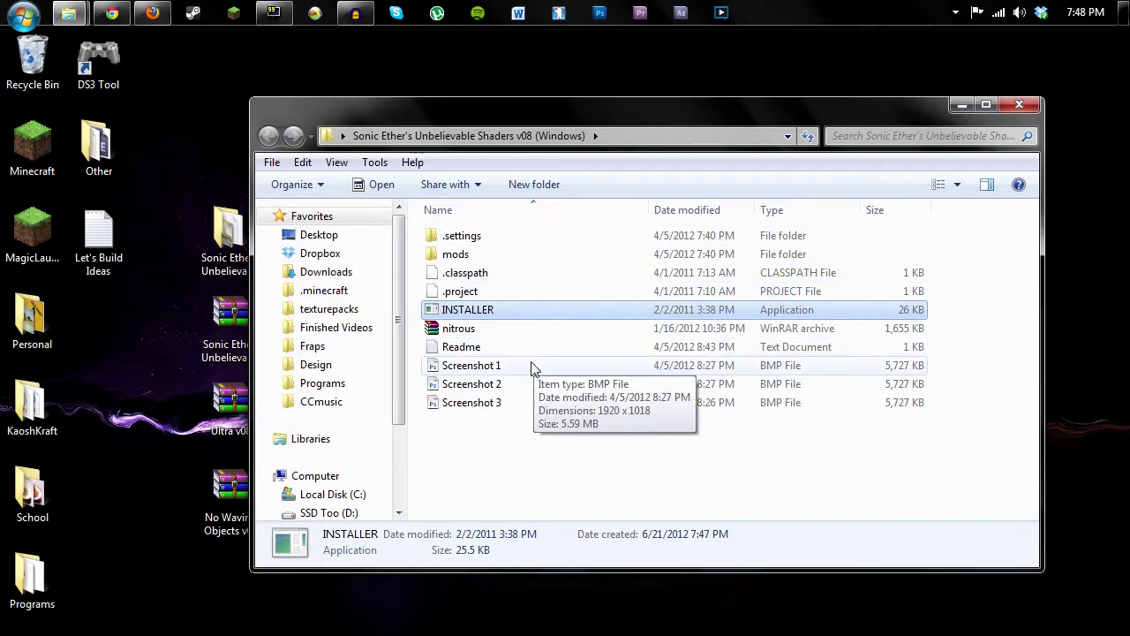
pyautogui.moveTo(705, 153); pyautogui.dragTo(758, 159)
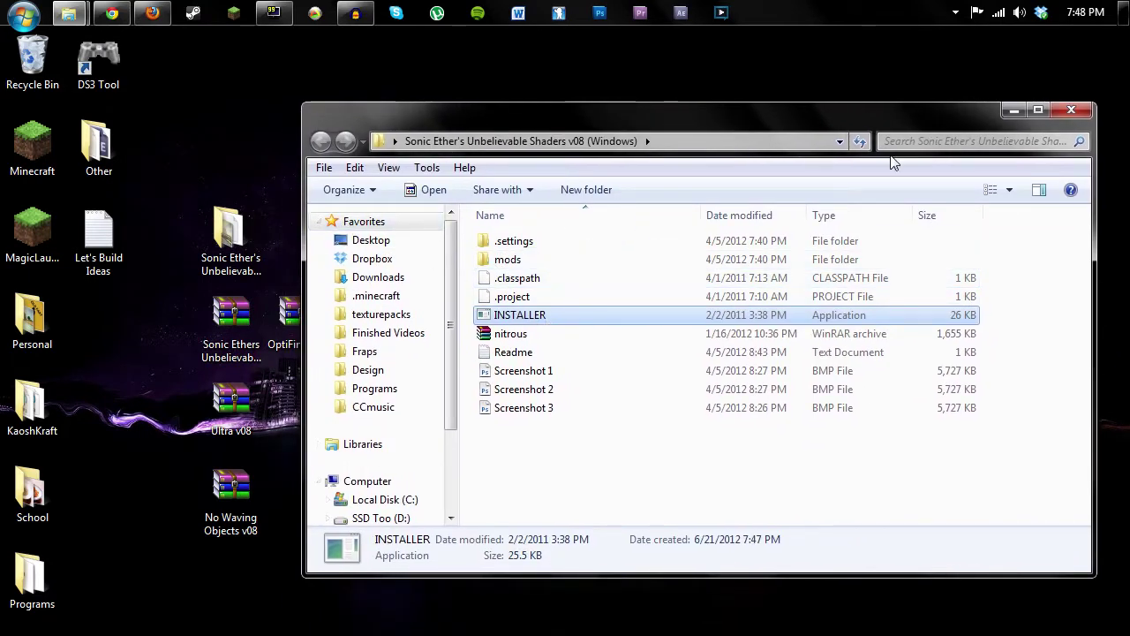
pyautogui.click(1073, 109)
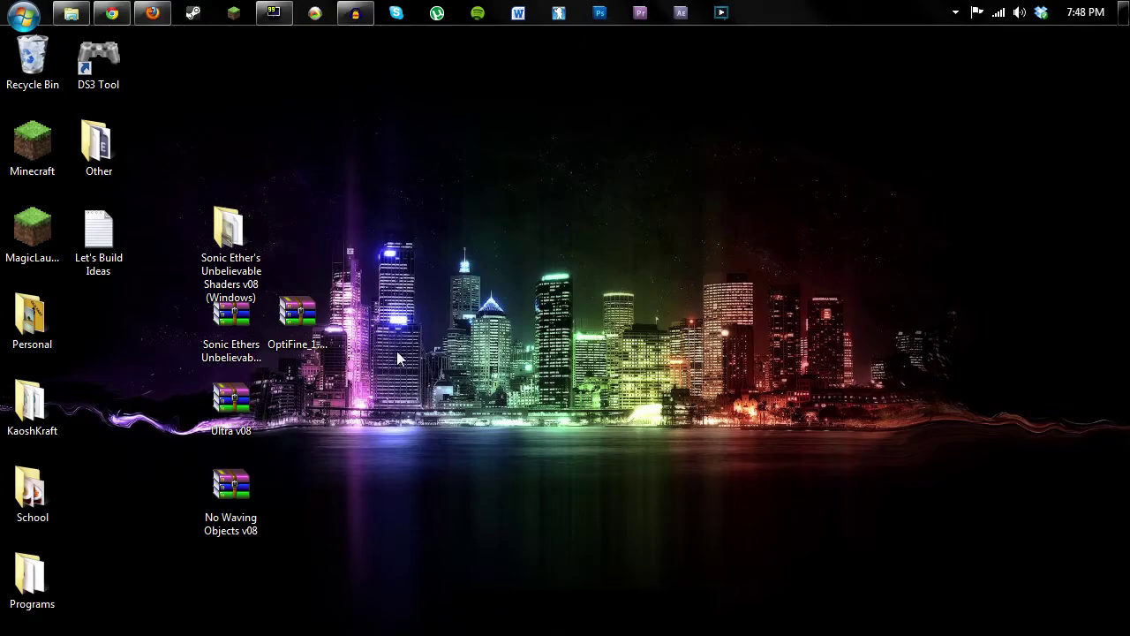
# Review the shader configurations on the forum page, open the Ultra v08 folder inside its archive, and minimise the archive window.
pyautogui.click(152, 13)
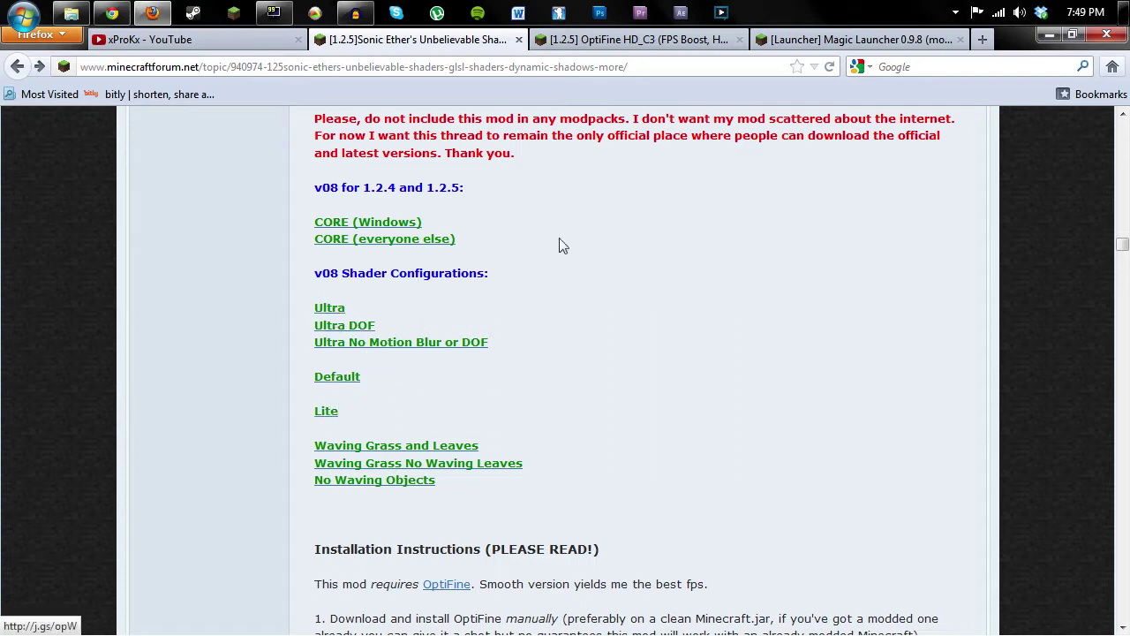
pyautogui.click(1049, 34)
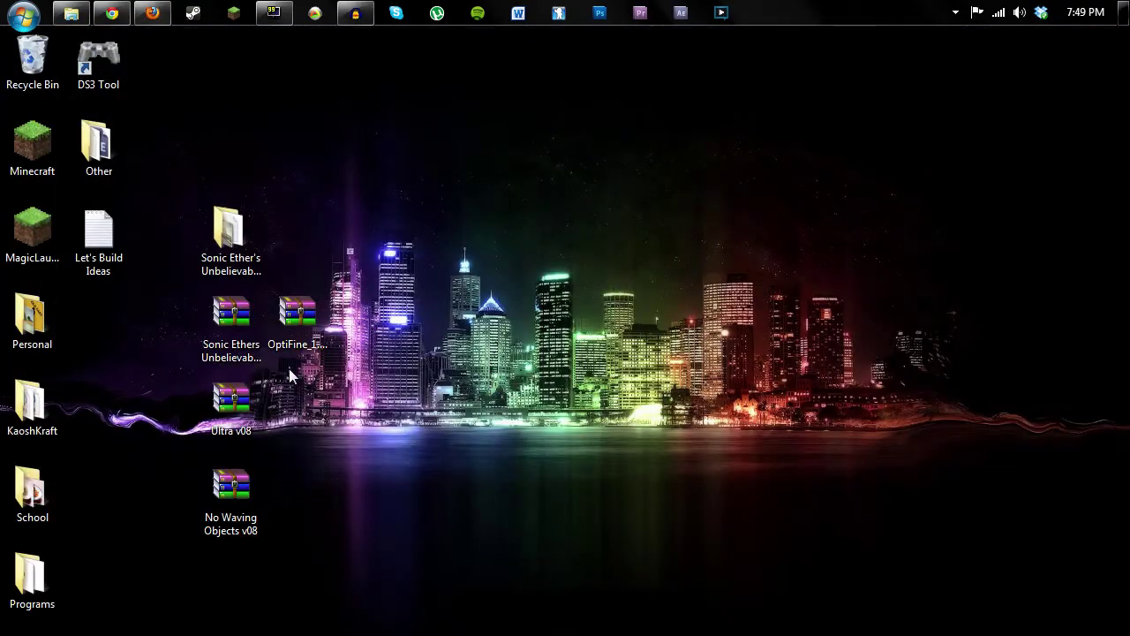
pyautogui.doubleClick(234, 402)
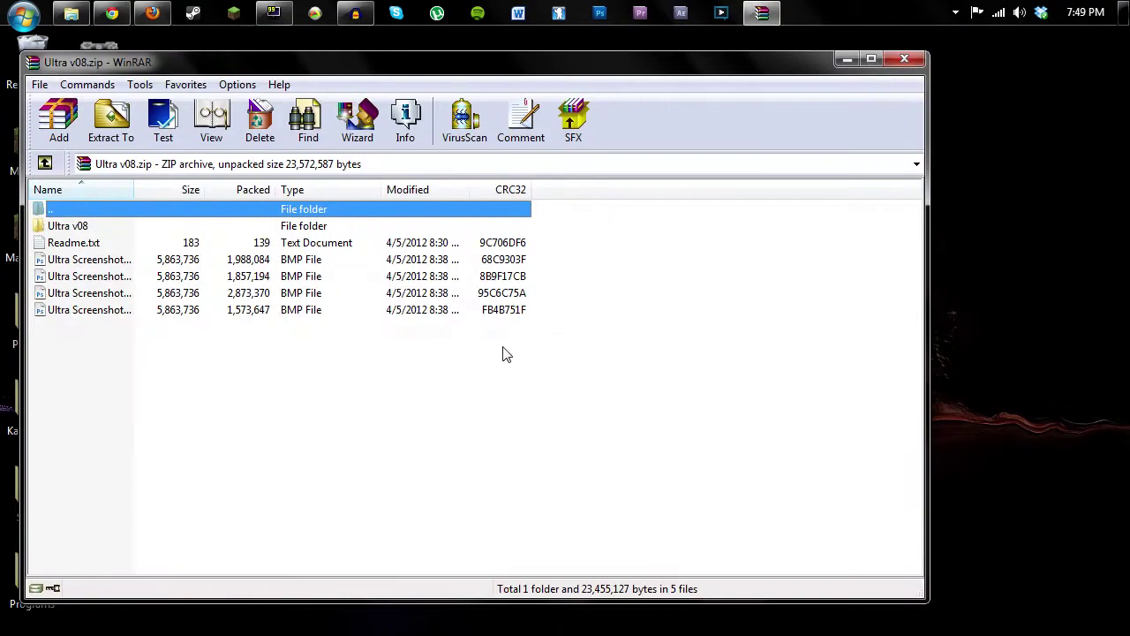
pyautogui.doubleClick(83, 227)
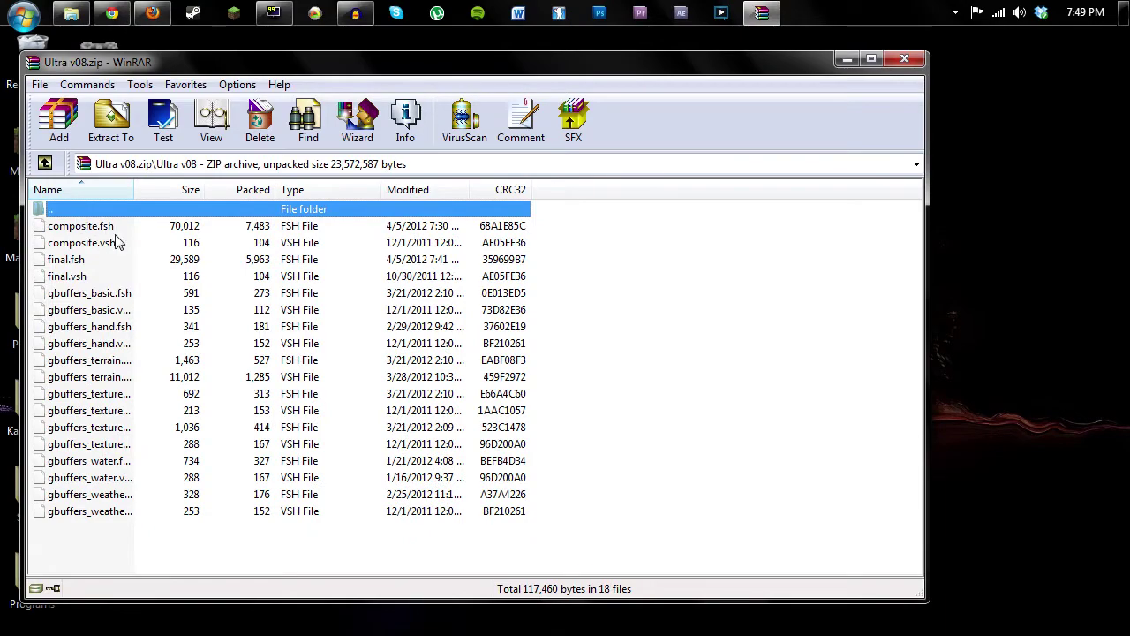
pyautogui.click(846, 58)
# Open the minecraft archive from the bin folder, move its window clear of the desktop icons, and open its shaders folder.
pyautogui.click(71, 13)
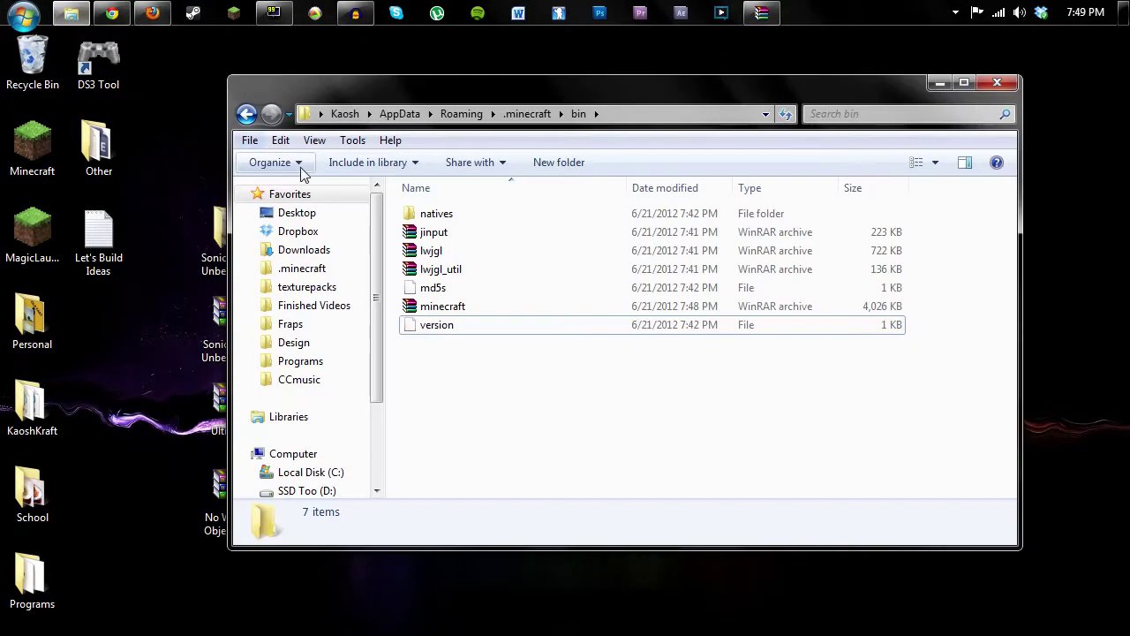
pyautogui.doubleClick(442, 309)
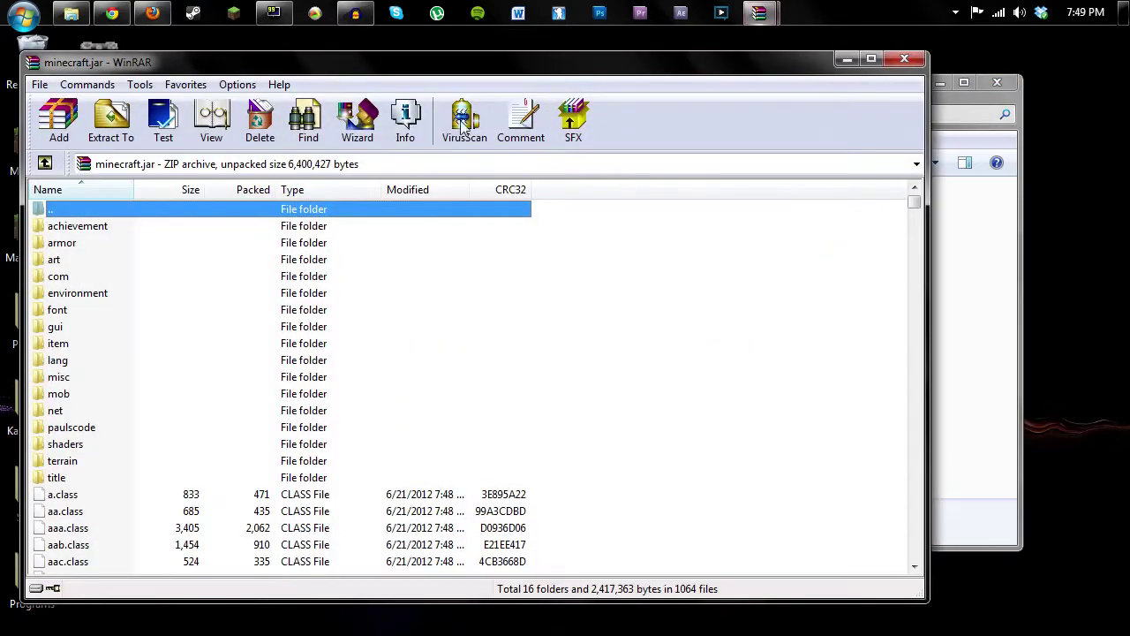
pyautogui.moveTo(476, 67); pyautogui.dragTo(687, 70)
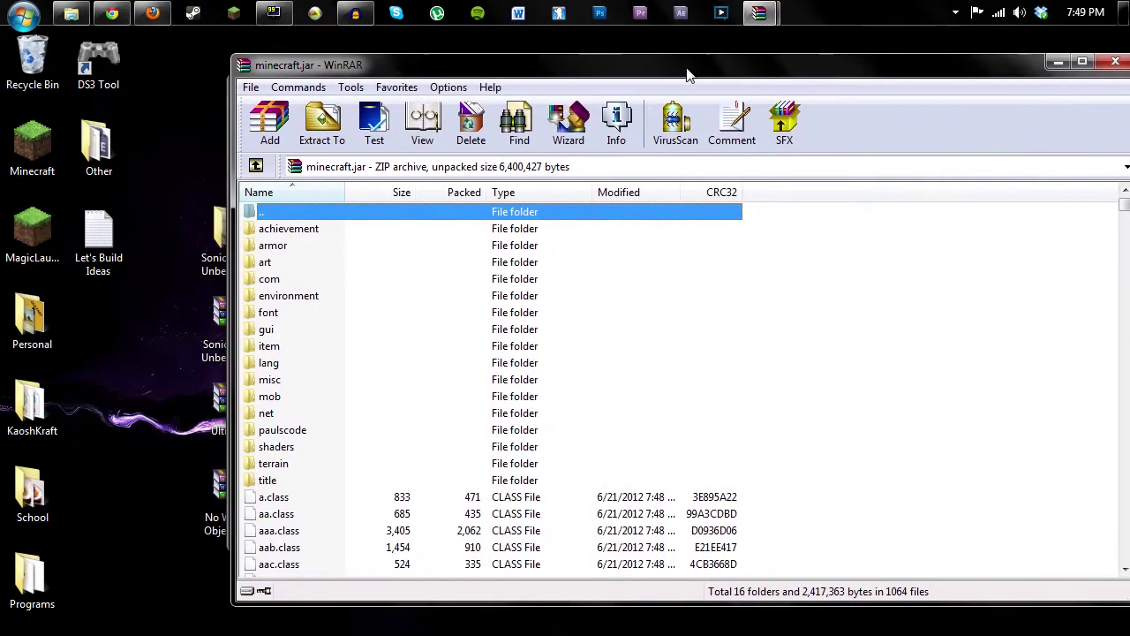
pyautogui.doubleClick(294, 451)
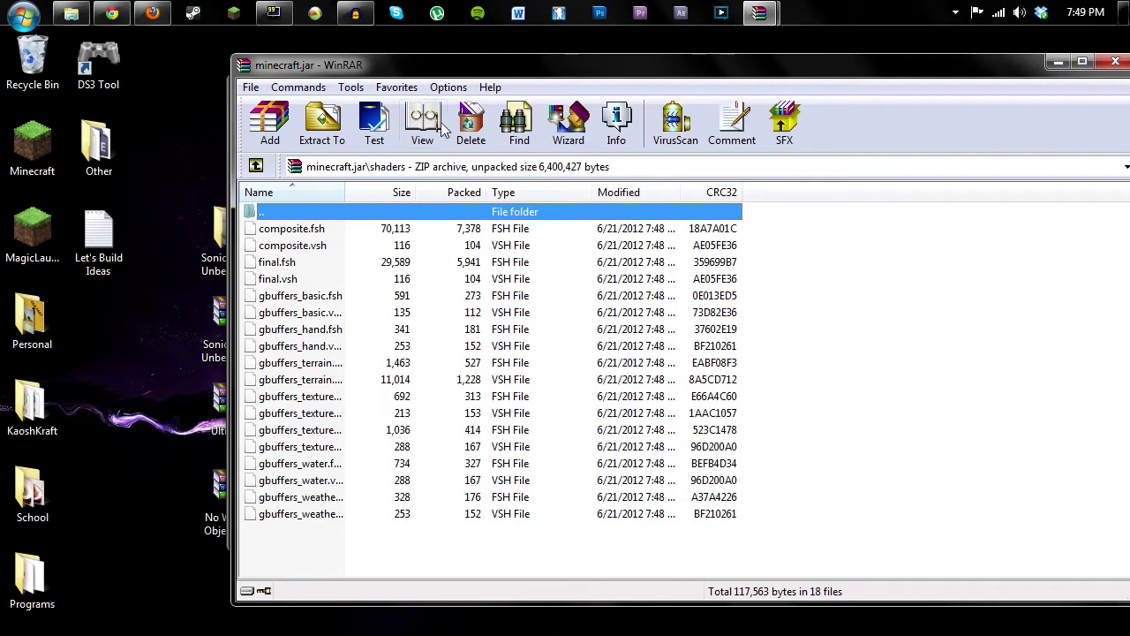
pyautogui.moveTo(766, 16)
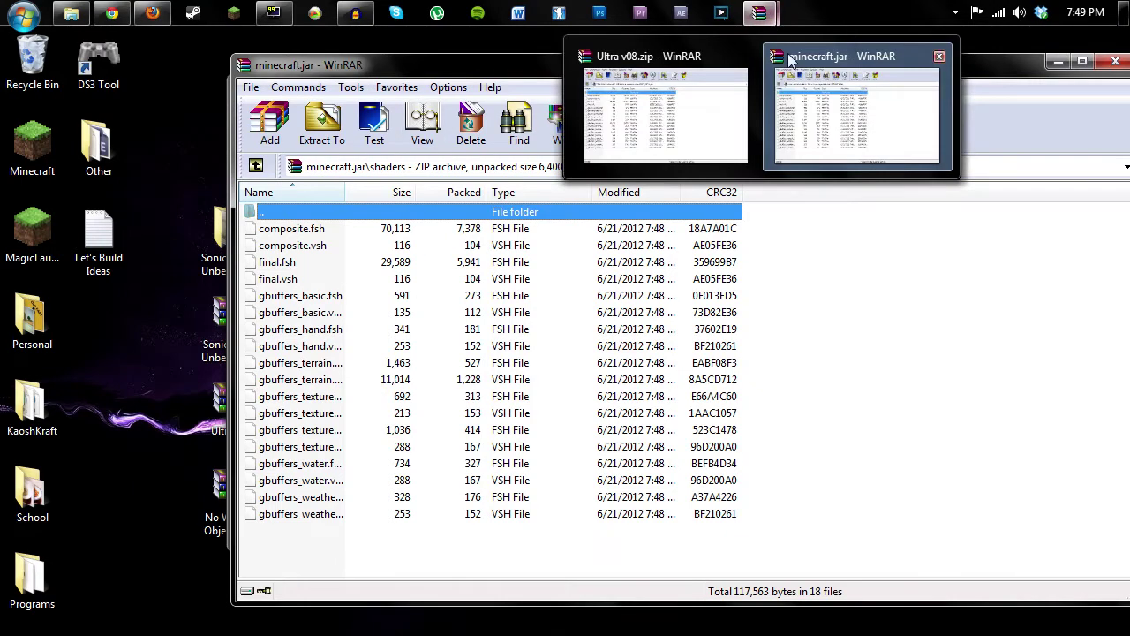
# Copy all shader files from the Ultra v08 archive, composite.fsh through the gbuffers_weather files, into the shaders folder of minecraft.jar.
pyautogui.click(703, 99)
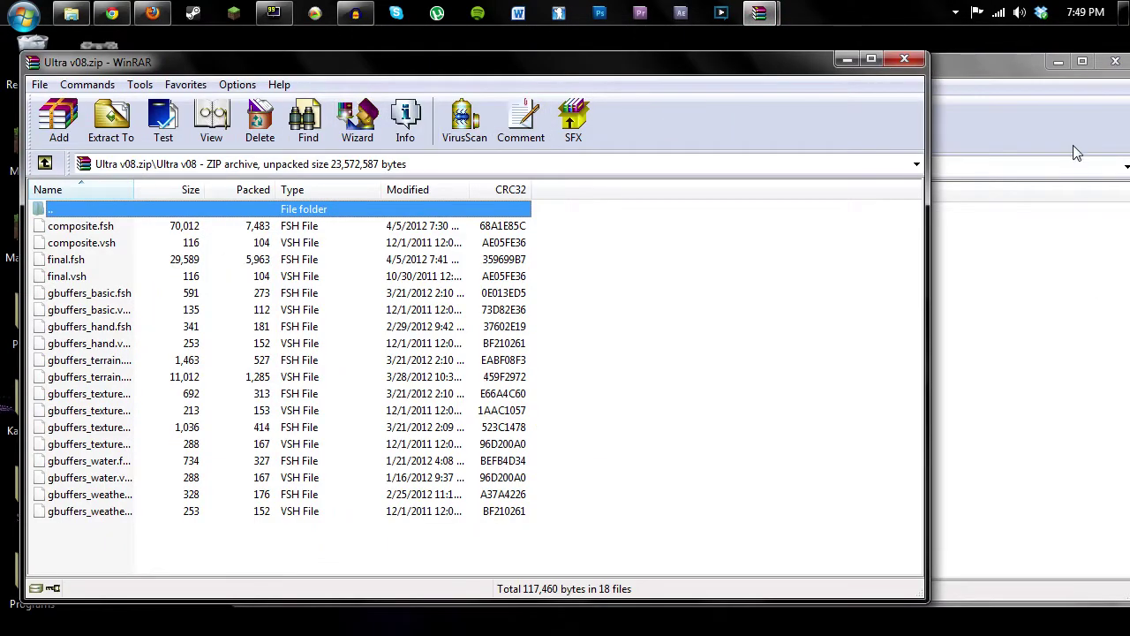
pyautogui.click(968, 91)
pyautogui.click(137, 67)
pyautogui.click(121, 226)
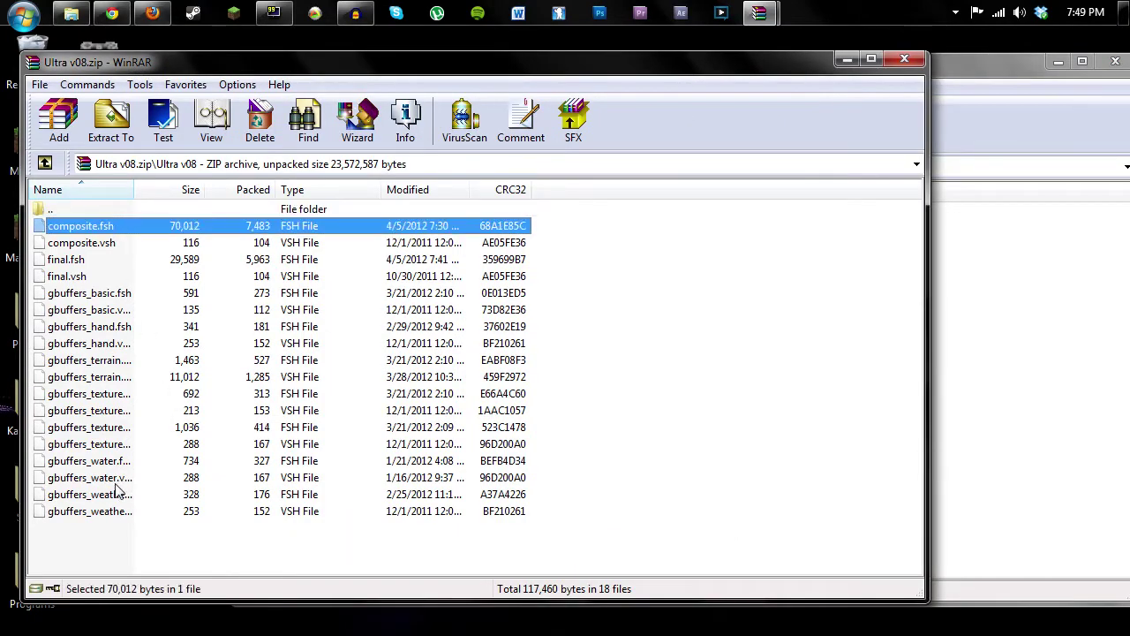
pyautogui.keyDown('shift'); pyautogui.click(96, 511); pyautogui.keyUp('shift')
pyautogui.moveTo(818, 277); pyautogui.dragTo(1009, 302)
pyautogui.click(726, 492)
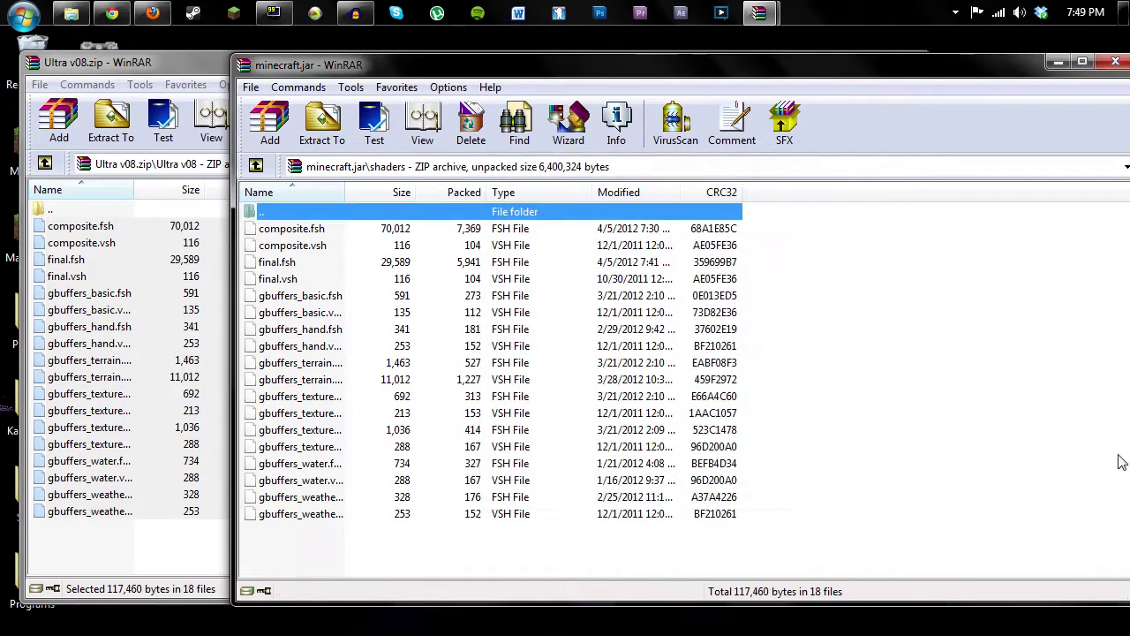
# Close the Ultra v08 archive, the minecraft.jar archive and the bin folder window.
pyautogui.click(188, 60)
pyautogui.click(918, 60)
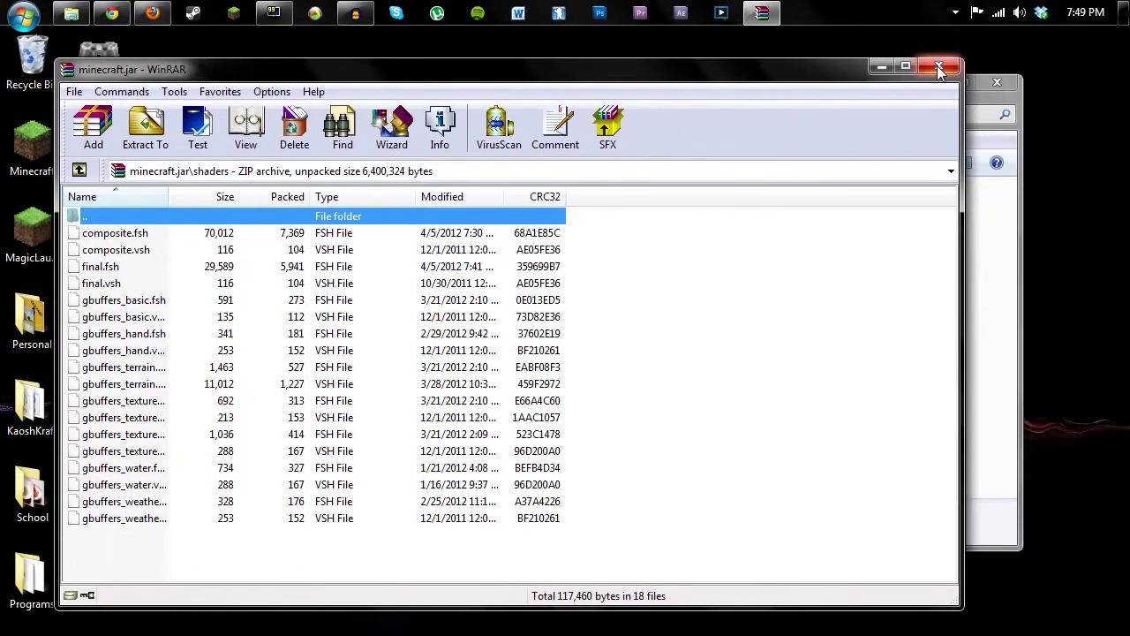
pyautogui.click(939, 70)
pyautogui.click(996, 82)
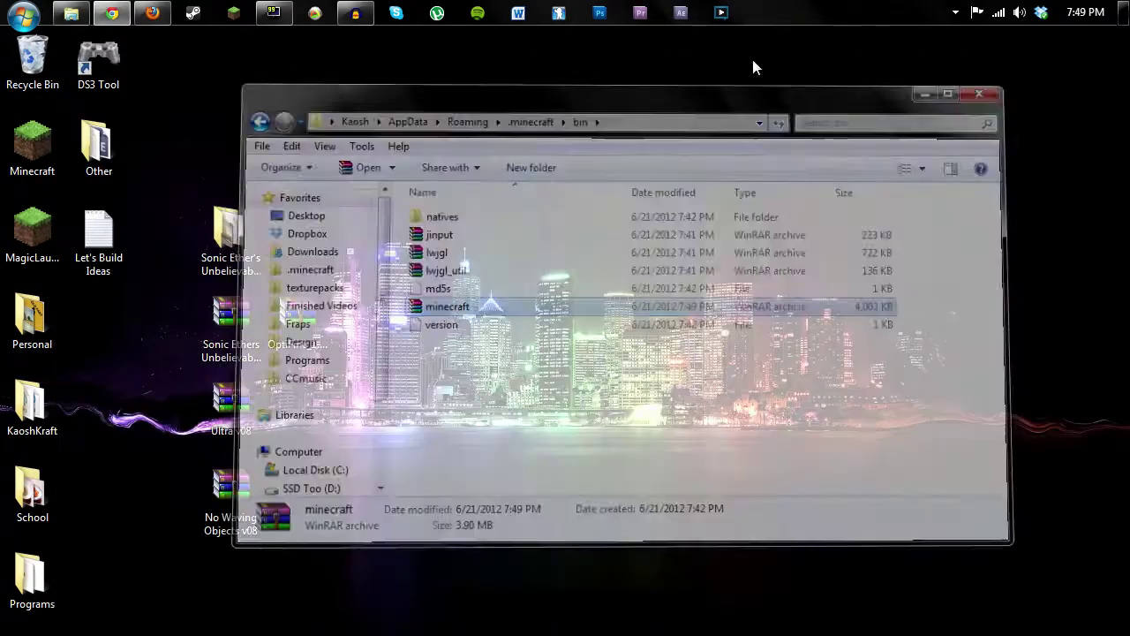
# Start Magic Launcher, review the mods and minecraft.jar in the Default configuration's setup, and accept it.
pyautogui.click(244, 21)
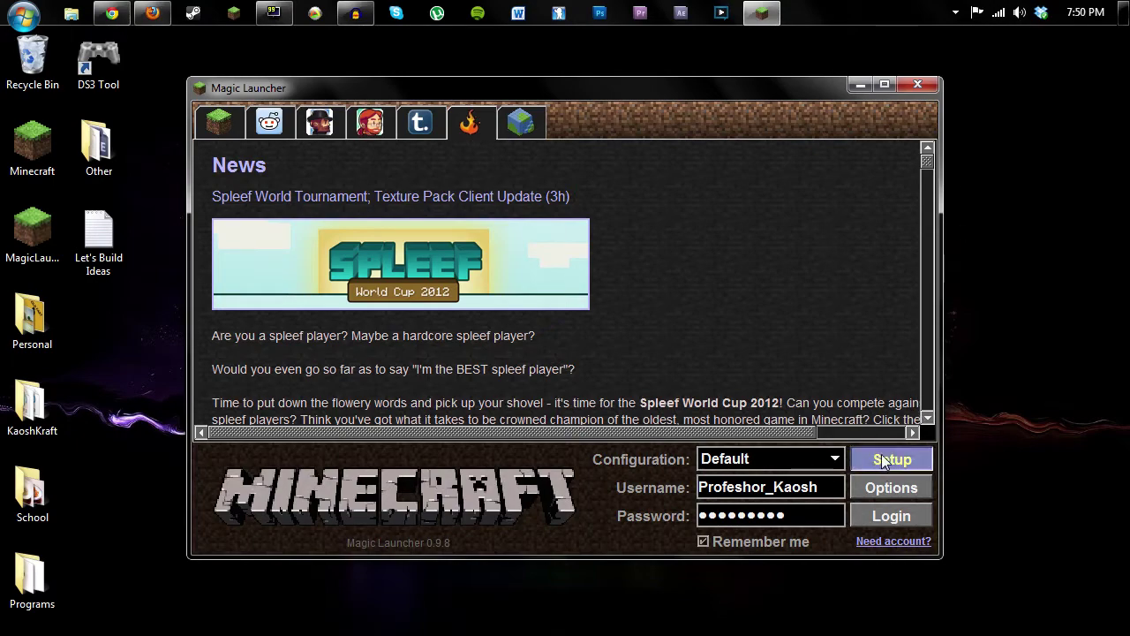
pyautogui.click(883, 459)
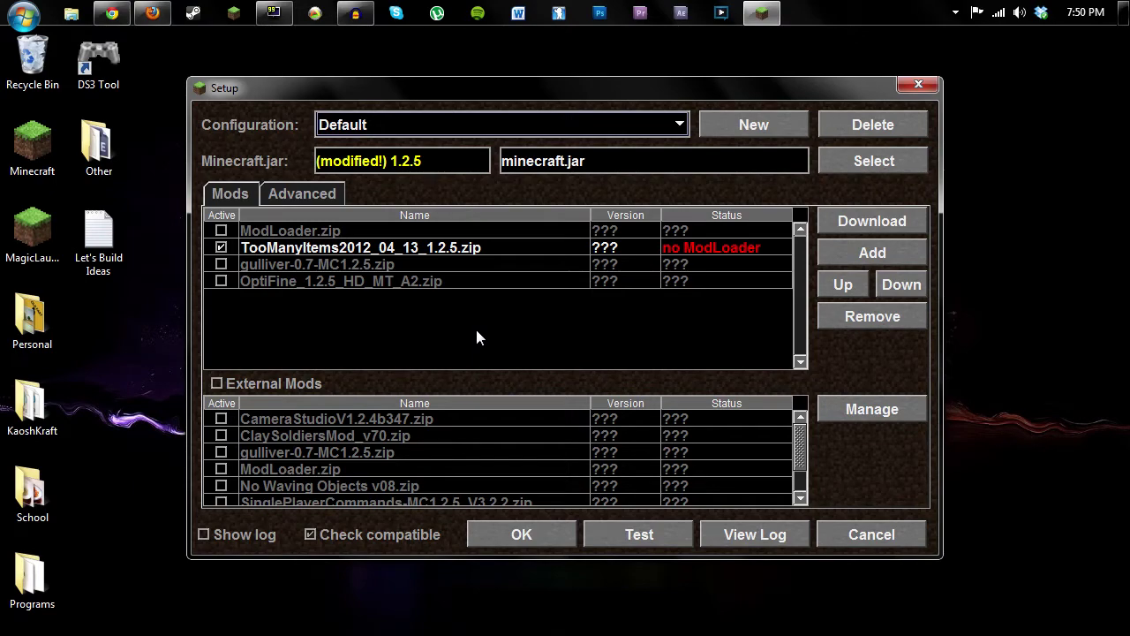
pyautogui.click(538, 530)
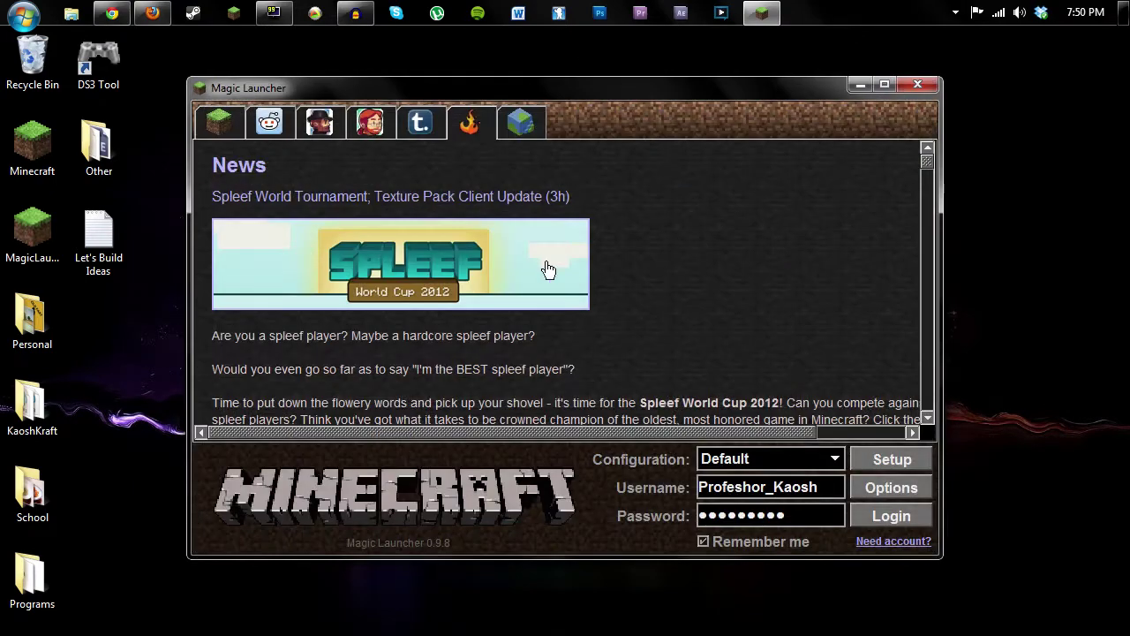
# Log in with the remembered account and load the singleplayer Creative Mode save named world.
pyautogui.click(887, 516)
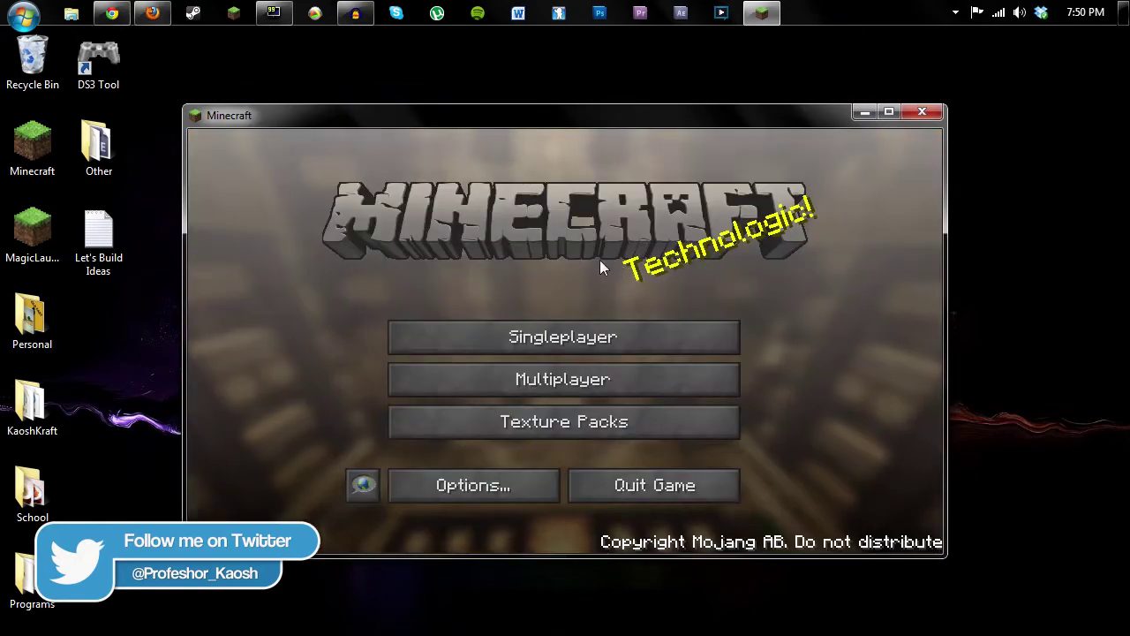
pyautogui.click(529, 336)
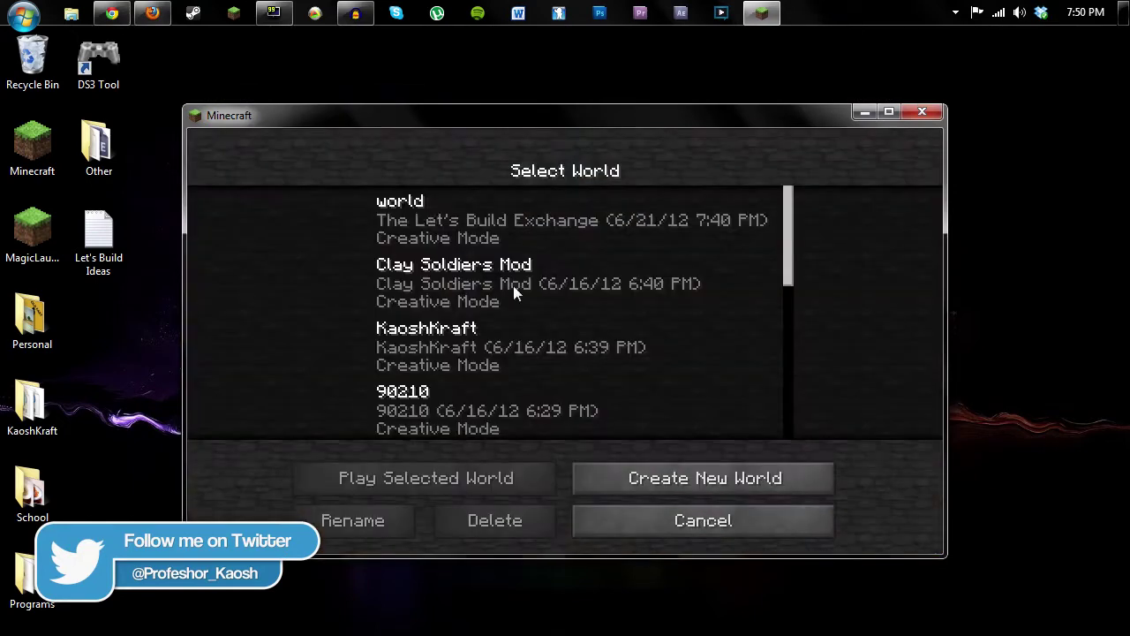
pyautogui.click(441, 228)
pyautogui.click(456, 468)
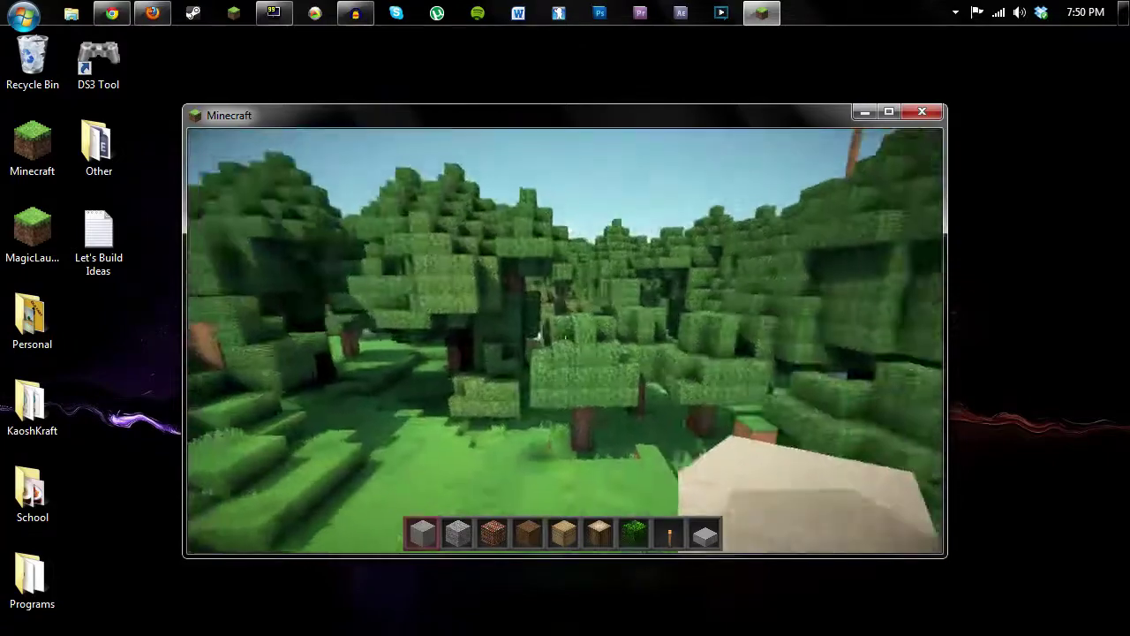
# Set the time of day to midday with TooManyItems and return from the inventory to the forest view.
pyautogui.press('e')
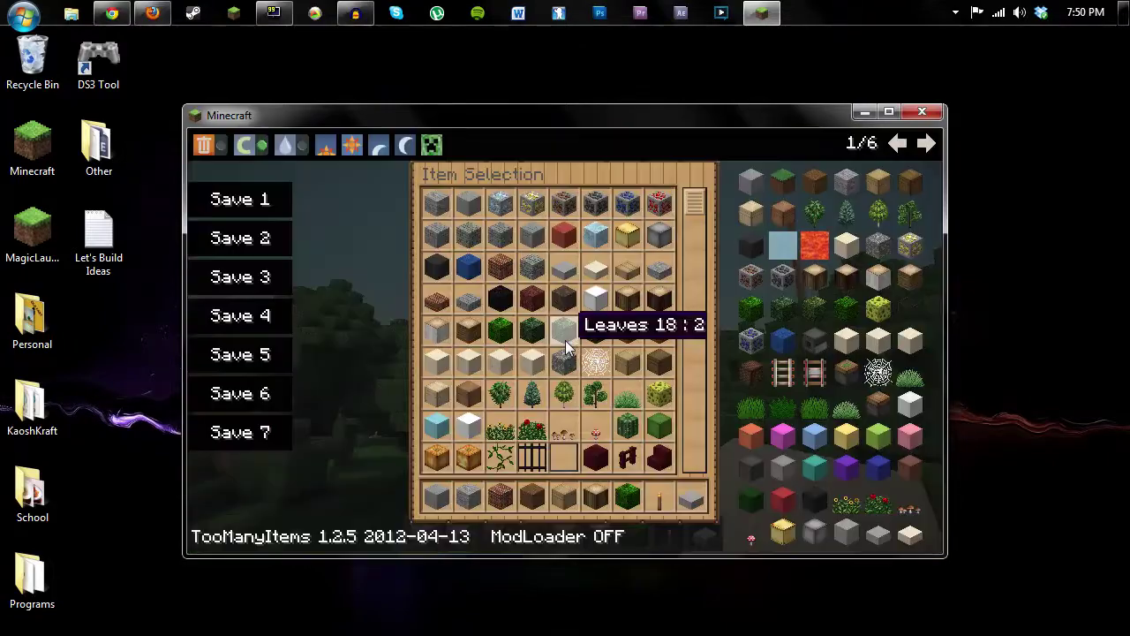
pyautogui.click(353, 152)
pyautogui.press('e')
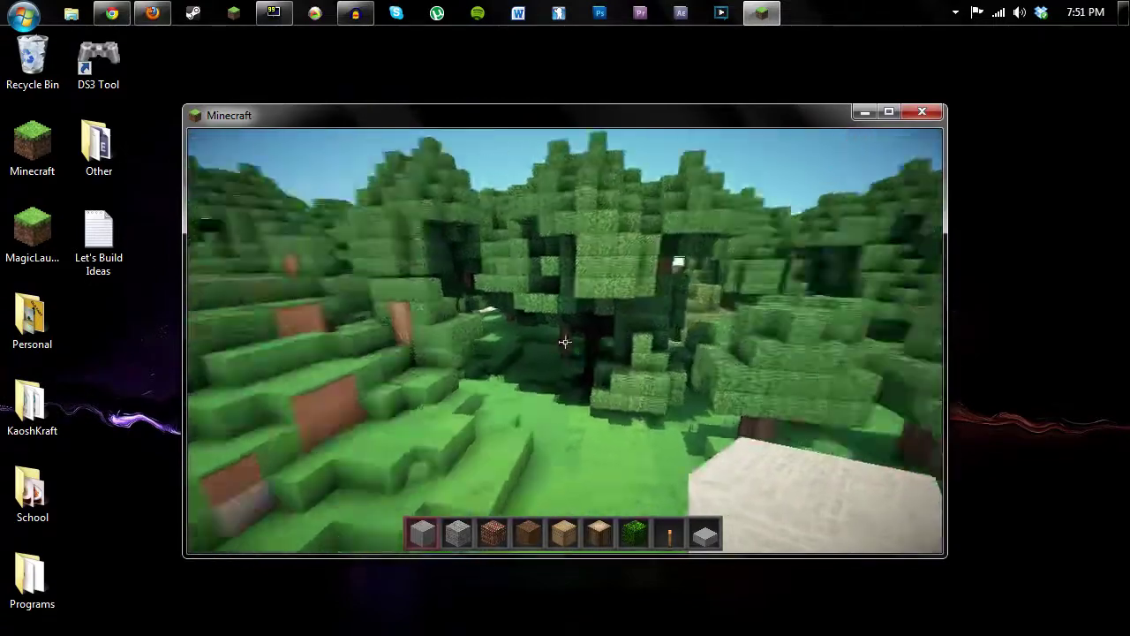
pyautogui.press('e')
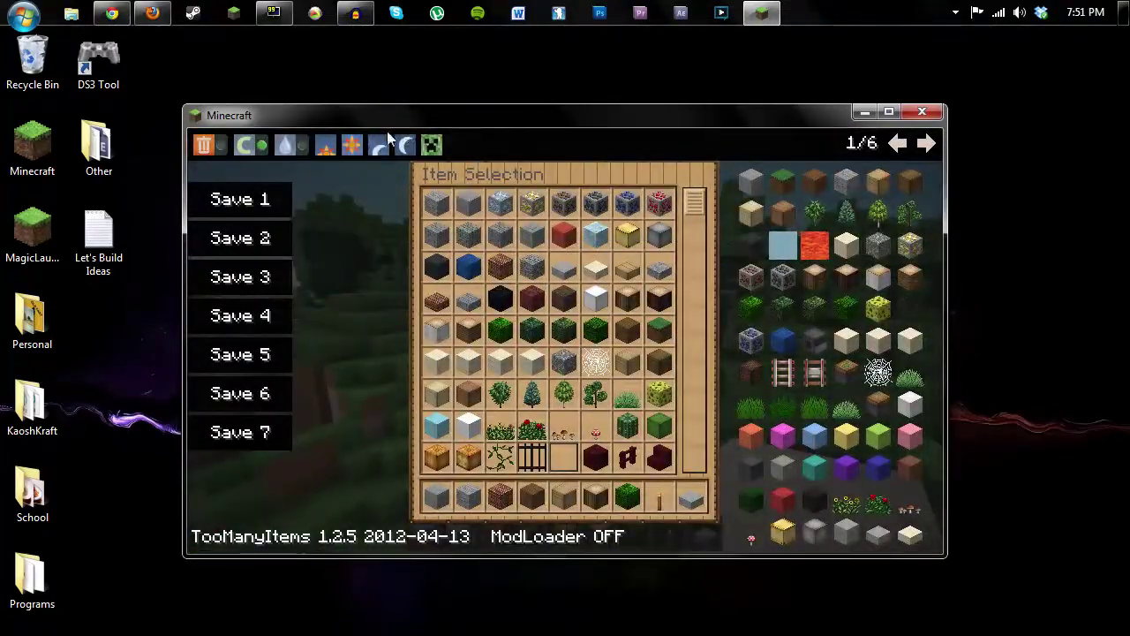
pyautogui.press('e')
pyautogui.press('e')
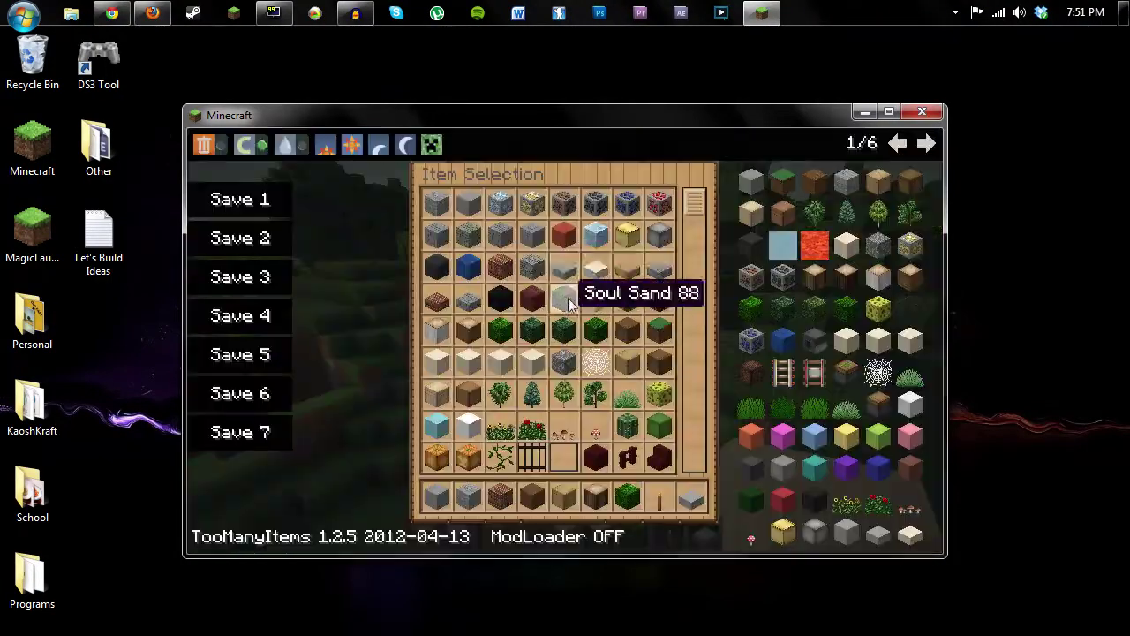
pyautogui.press('e')
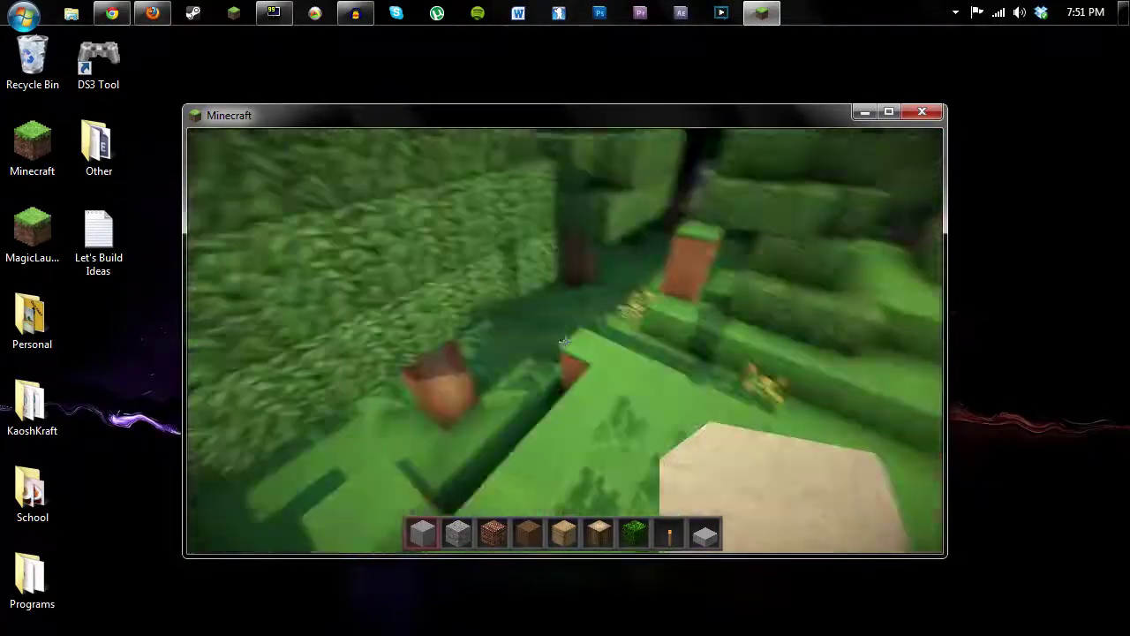
# Walk to the tall grass and replace the leaves in the seventh hotbar slot with Flint and Steel from the creative inventory.
pyautogui.press('w')
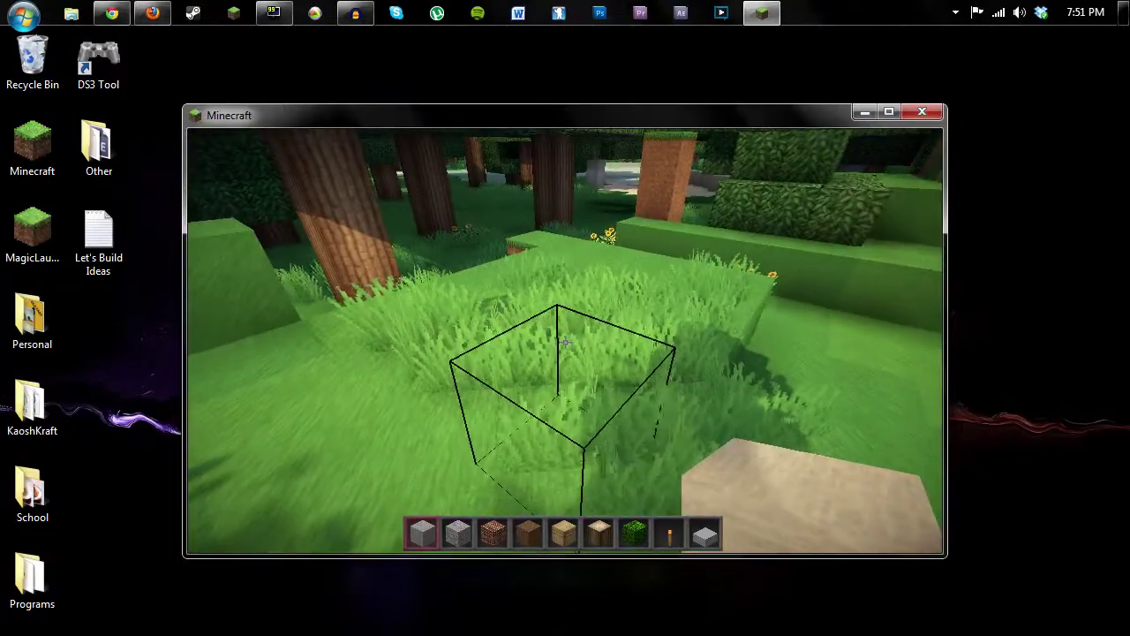
pyautogui.press('e')
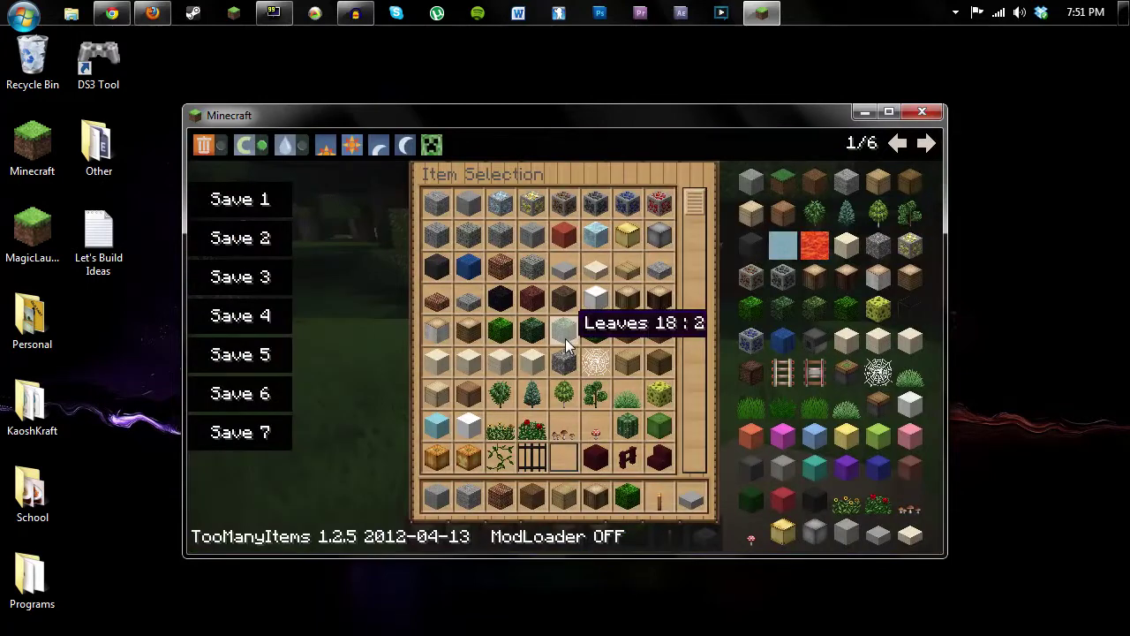
pyautogui.scroll(-5, 565, 338)
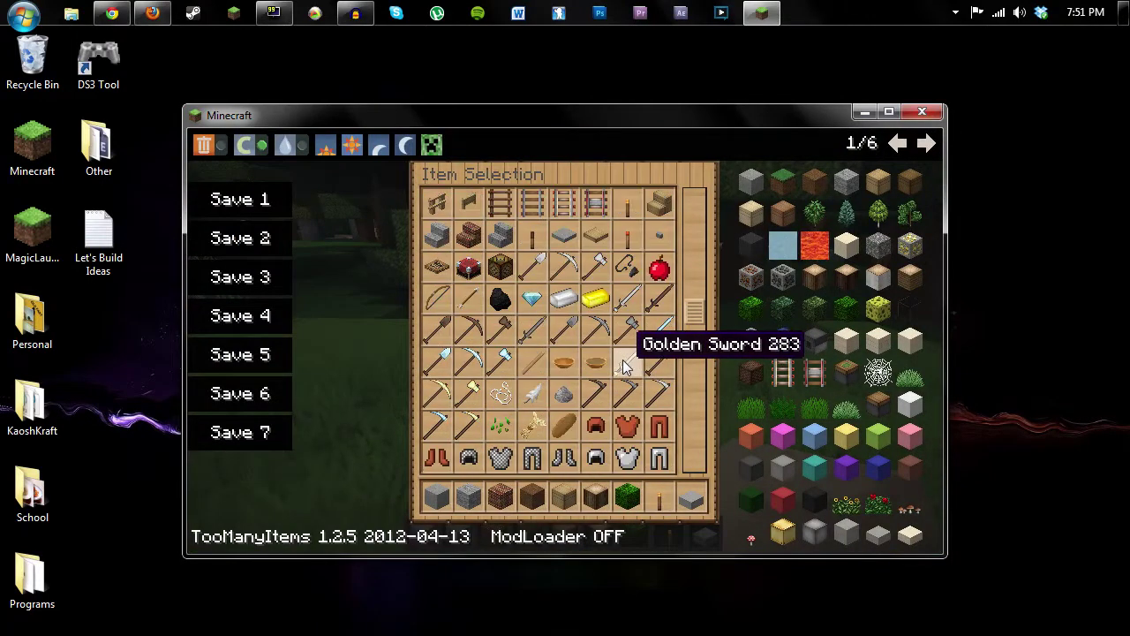
pyautogui.scroll(-2, 622, 360)
pyautogui.scroll(2, 618, 327)
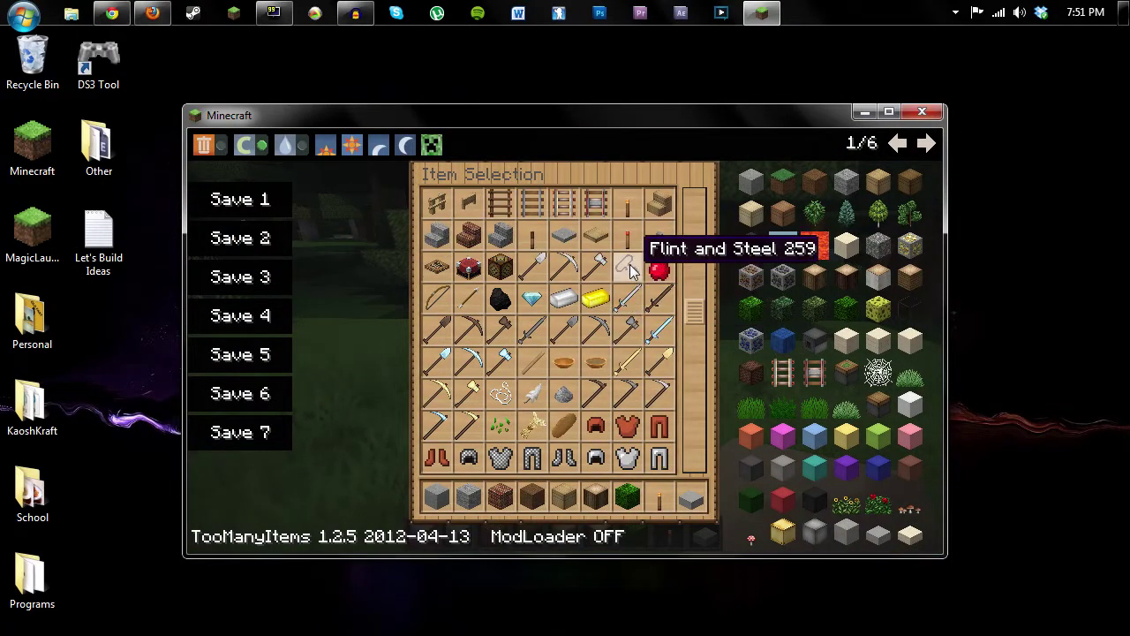
pyautogui.click(631, 271)
pyautogui.click(626, 499)
pyautogui.press('e')
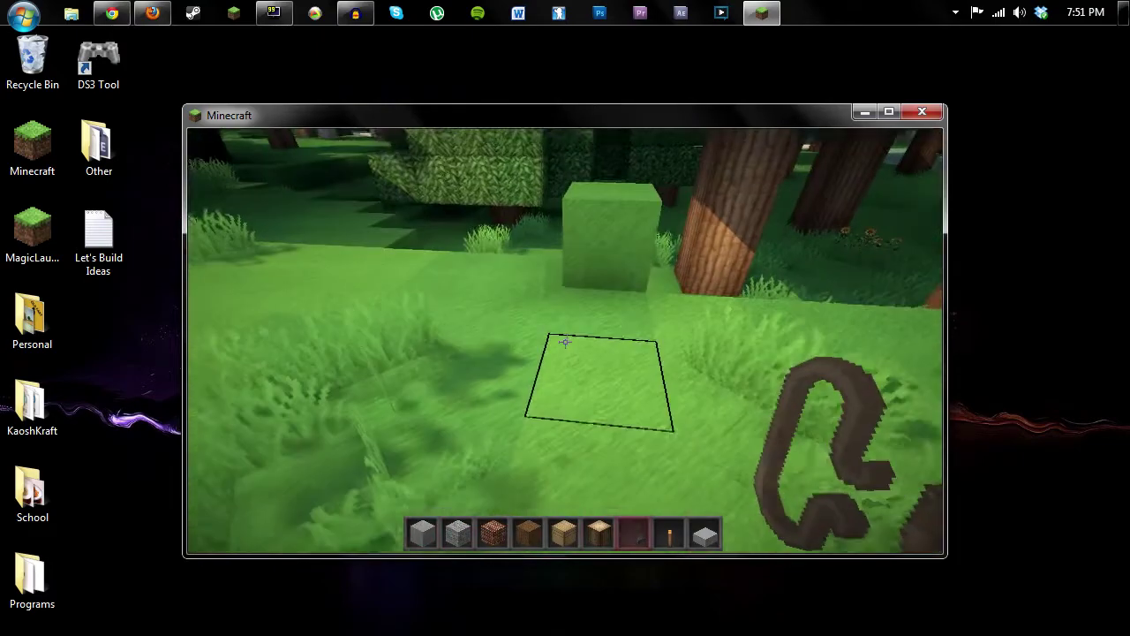
# Light a fire on the grass with Flint and Steel and walk around it to examine the shader's lighting and waving grass.
pyautogui.rightClick(565, 341)
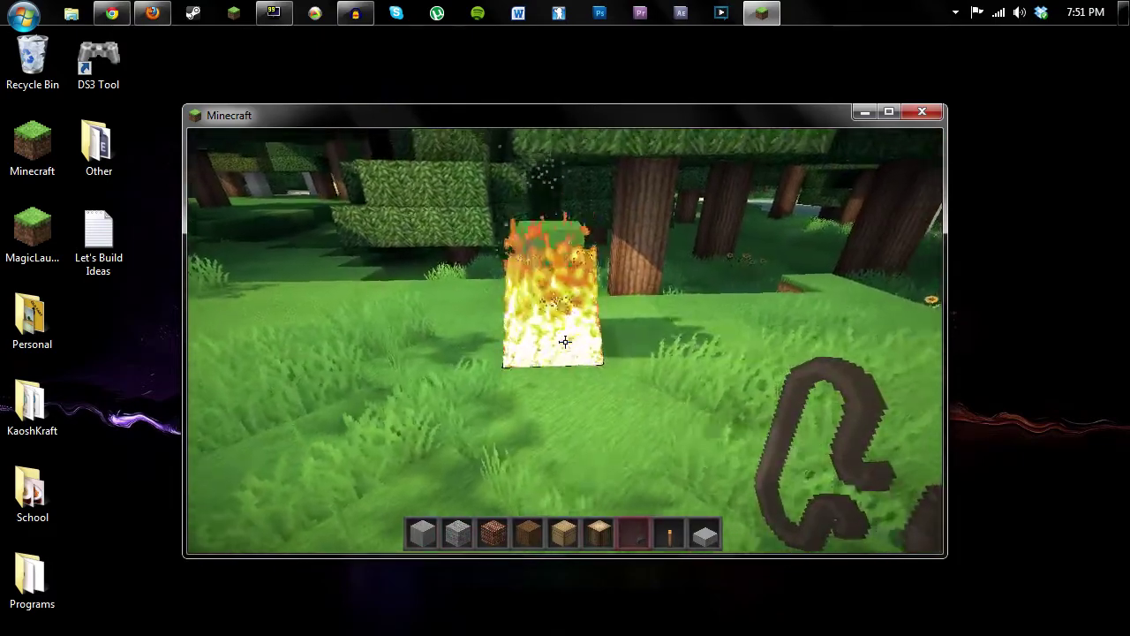
pyautogui.press('a')
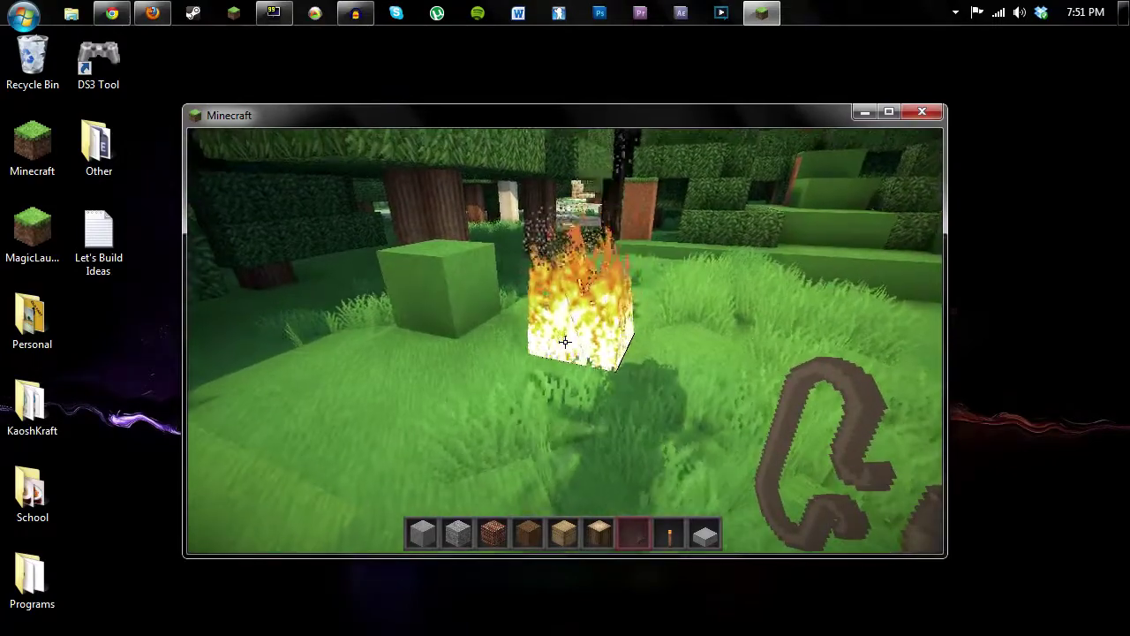
pyautogui.press('d')
pyautogui.press('w')
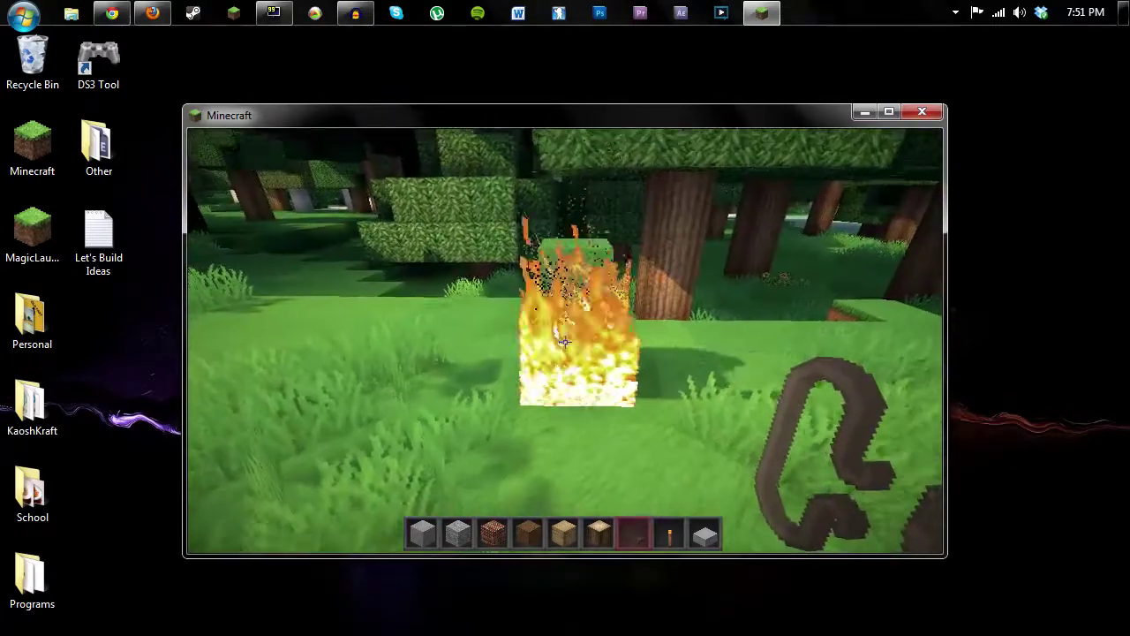
pyautogui.press('s')
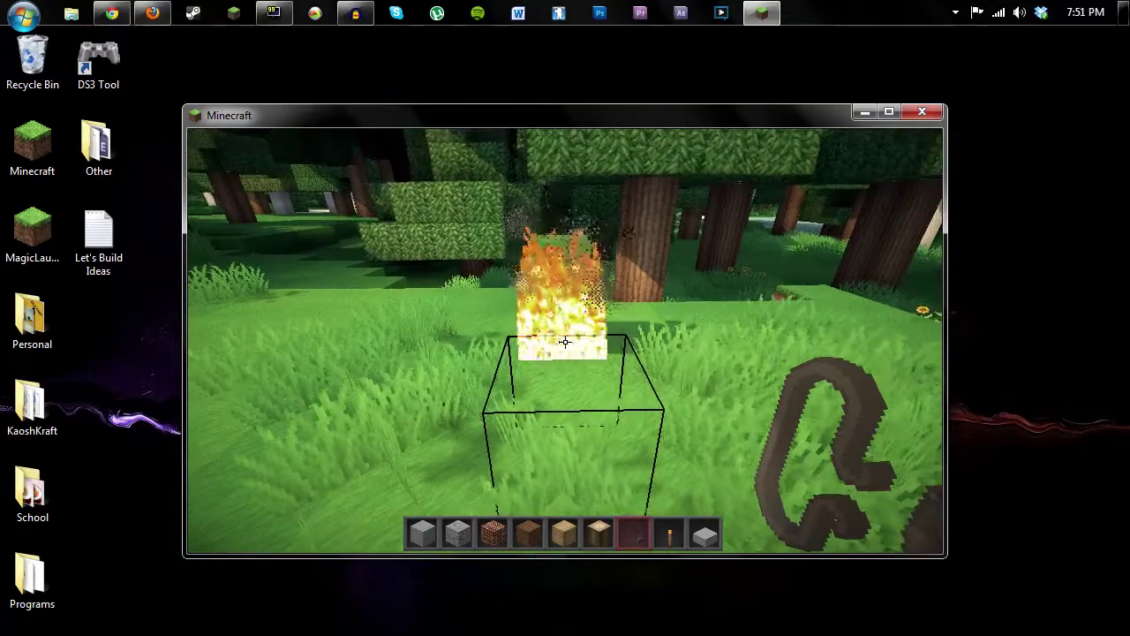
pyautogui.press('w')
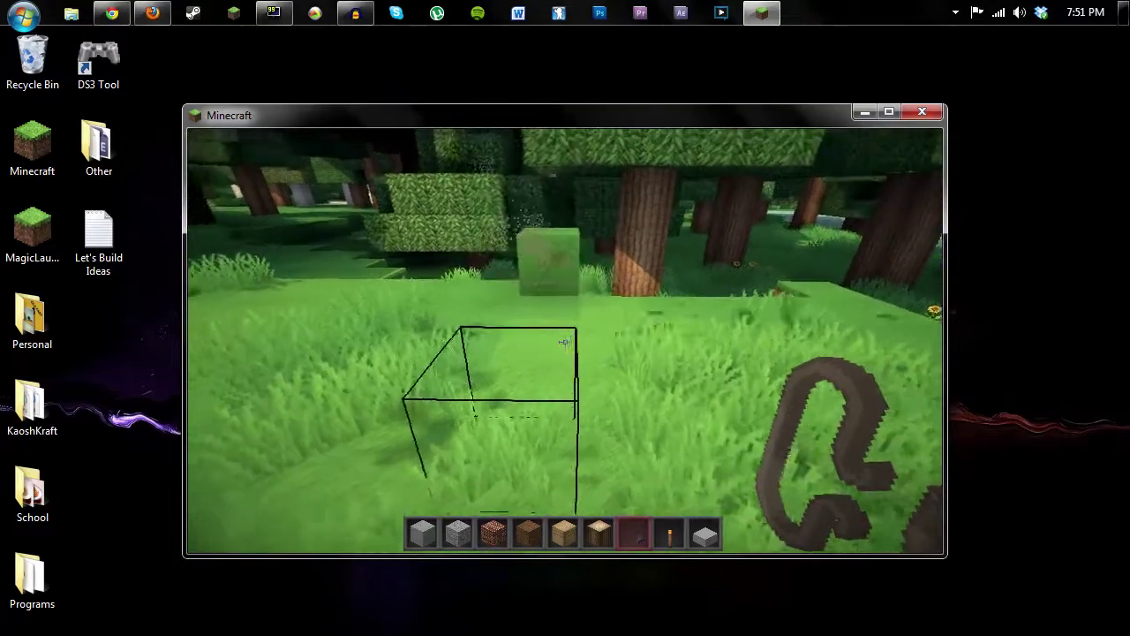
pyautogui.press('w')
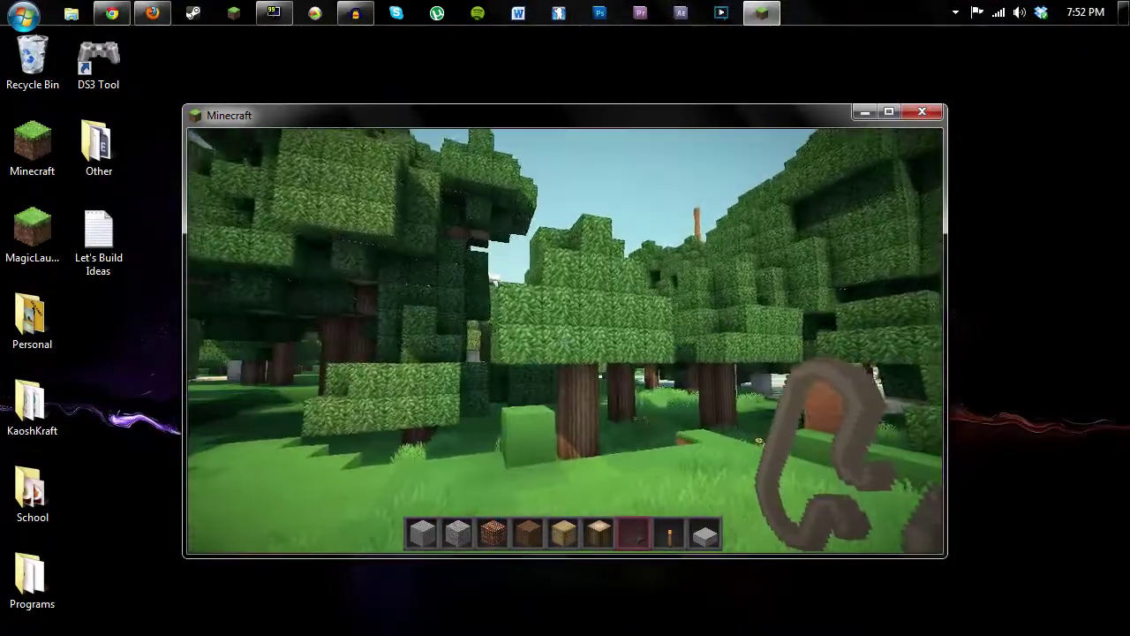
# Save and quit the world to the title screen, and close Minecraft.
pyautogui.press('Escape')
pyautogui.click(588, 439)
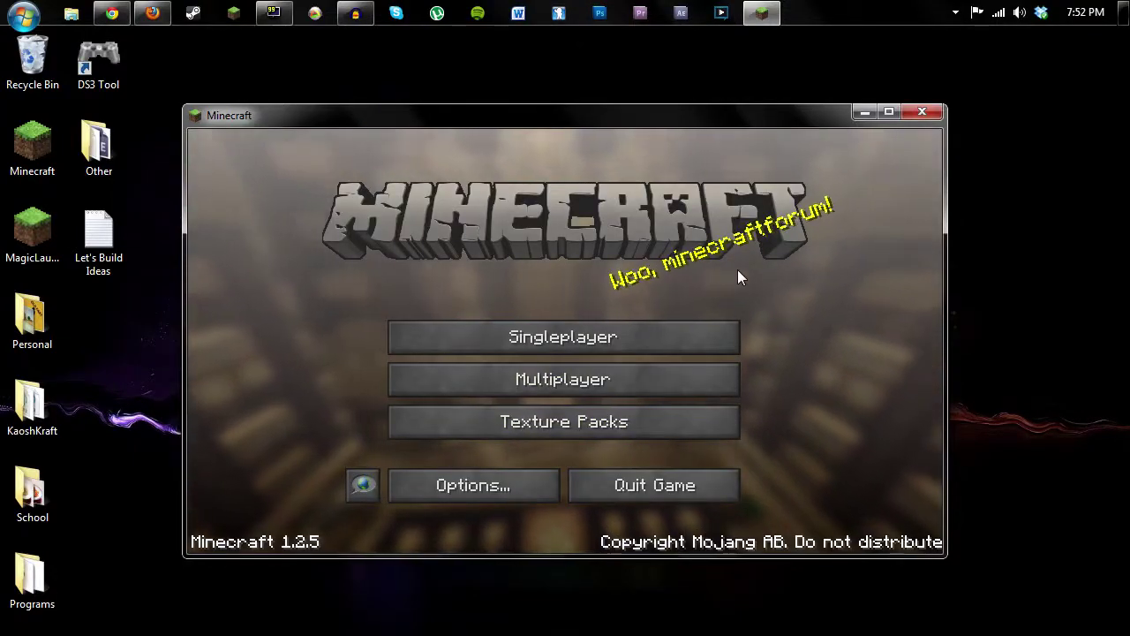
pyautogui.click(925, 110)
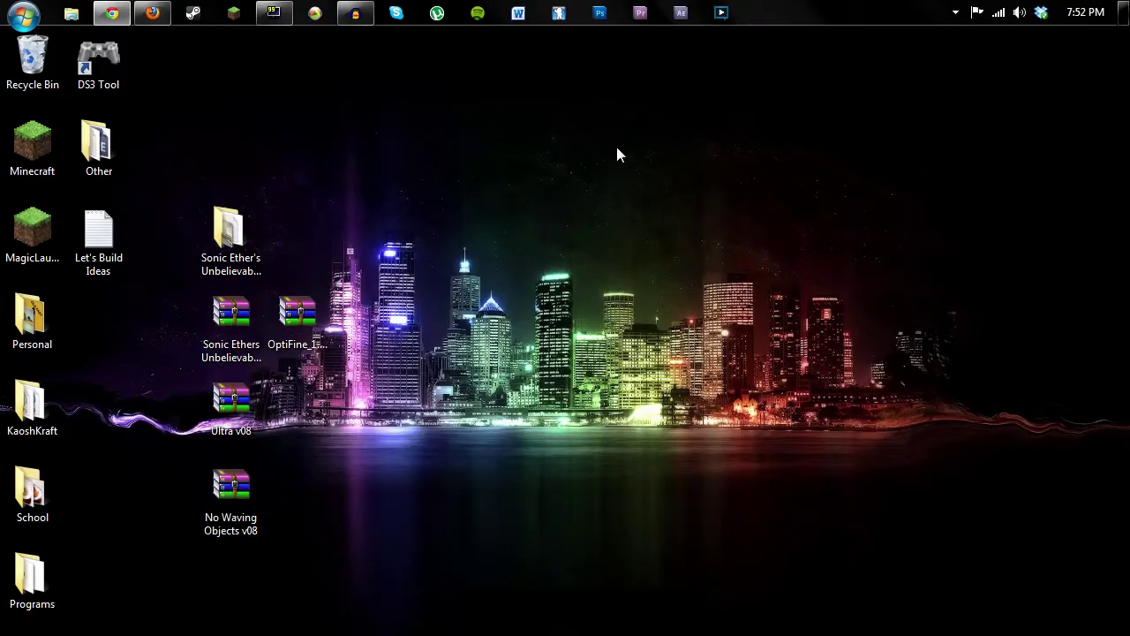
# Check the shader configurations on the forum page in Firefox, minimise the browser, and open the folder inside the No Waving Objects v08 archive.
pyautogui.click(152, 13)
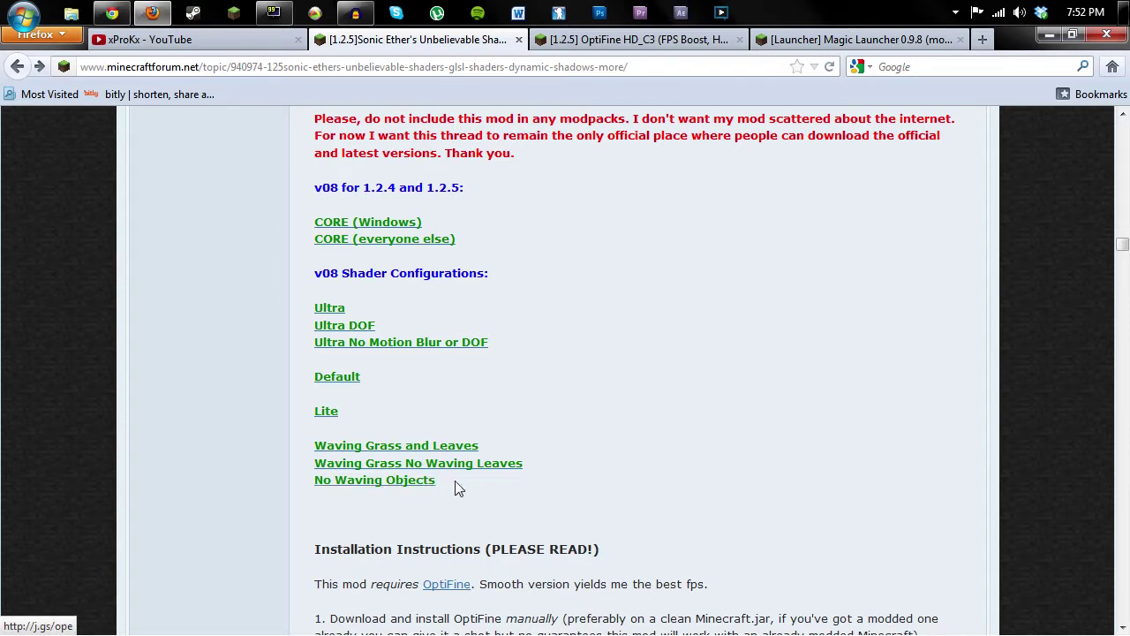
pyautogui.click(1050, 34)
pyautogui.doubleClick(239, 487)
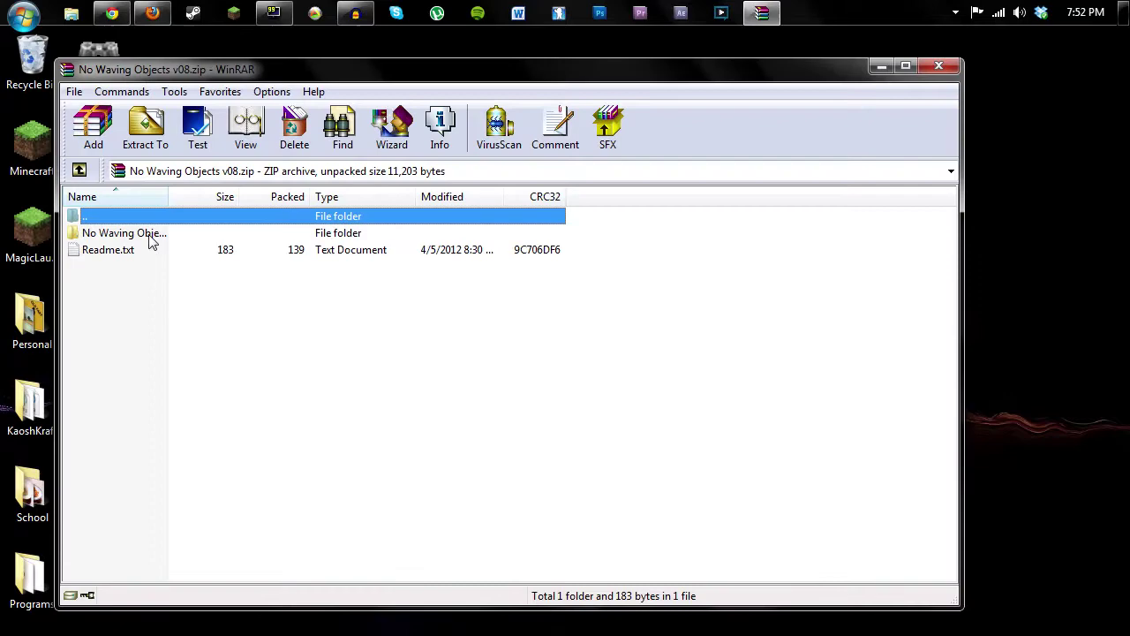
pyautogui.doubleClick(123, 233)
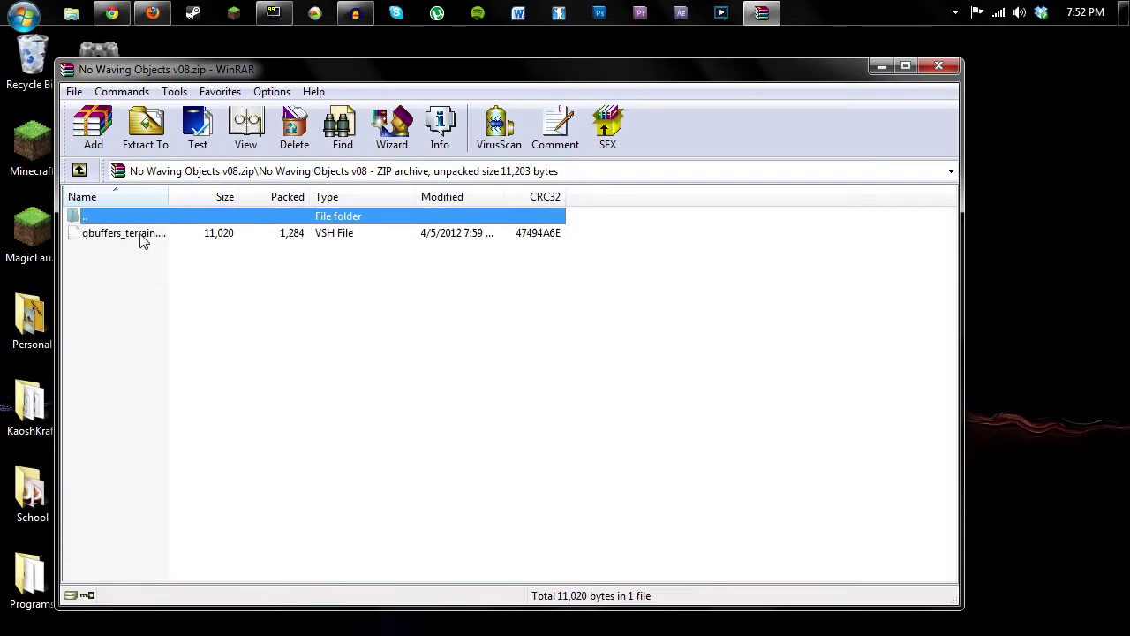
# Open the minecraft archive from the .minecraft bin folder and move its window so the No Waving Objects file stays uncovered.
pyautogui.click(75, 15)
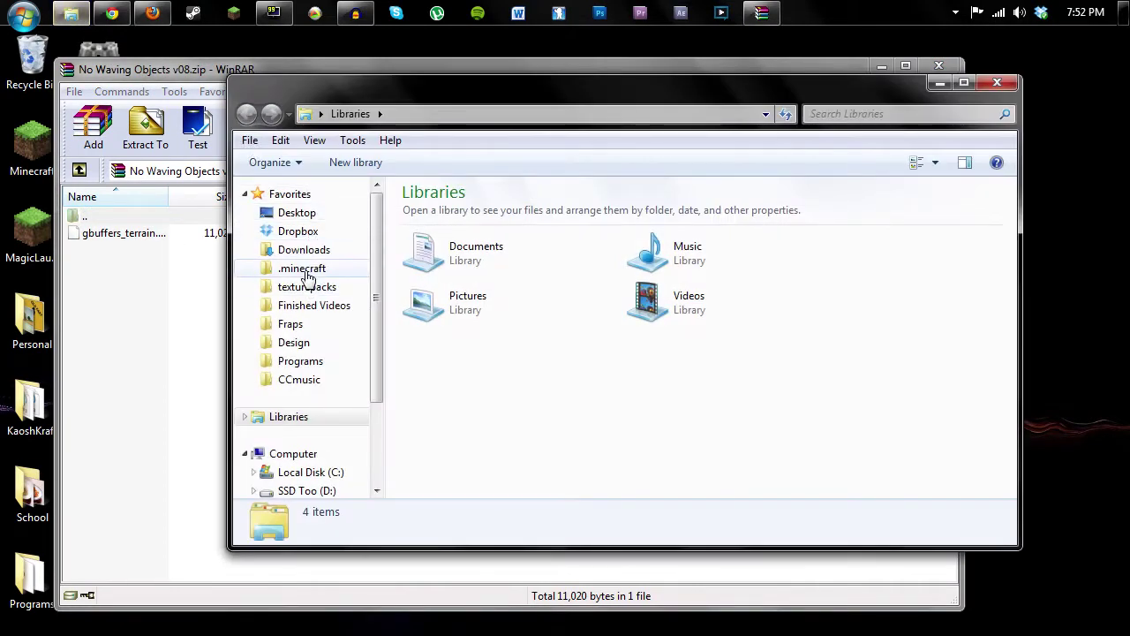
pyautogui.click(305, 268)
pyautogui.doubleClick(428, 218)
pyautogui.doubleClick(456, 308)
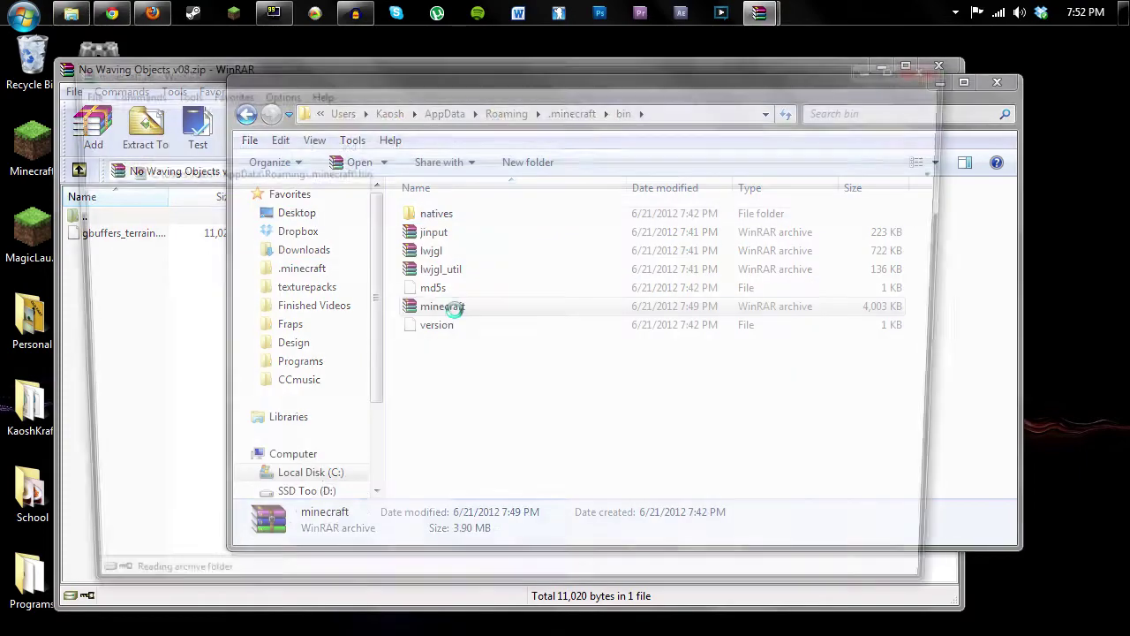
pyautogui.moveTo(410, 79); pyautogui.dragTo(559, 72)
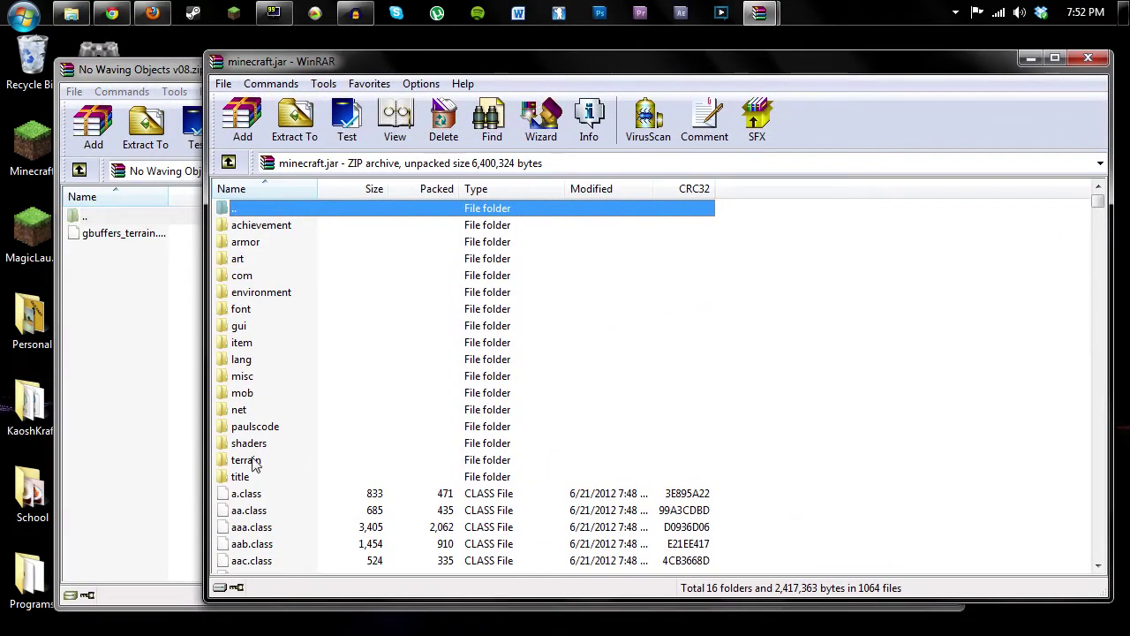
# Add the gbuffers_terrain VSH file from No Waving Objects v08 to the shaders folder in minecraft.jar, and close both archives and the remaining window.
pyautogui.doubleClick(251, 444)
pyautogui.click(106, 233)
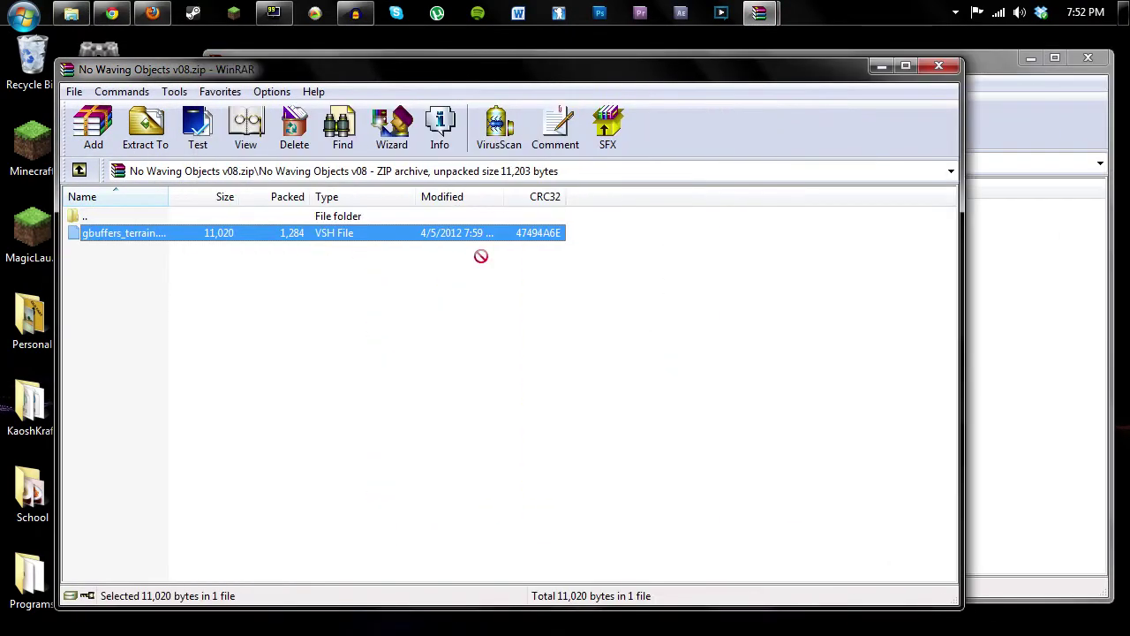
pyautogui.moveTo(1016, 340); pyautogui.dragTo(906, 121)
pyautogui.click(650, 486)
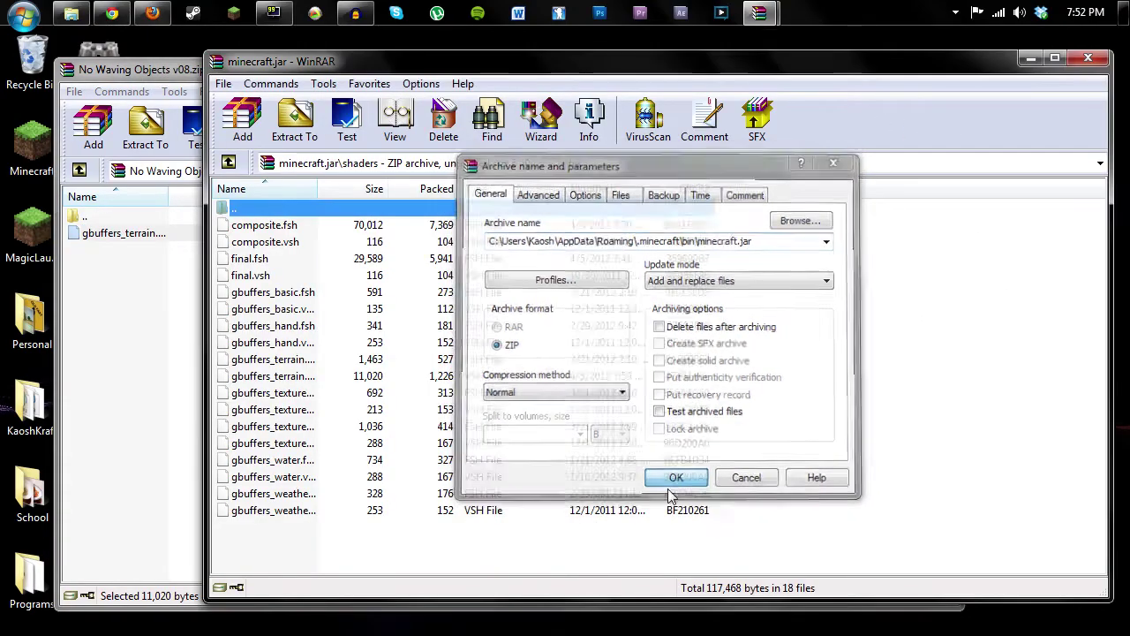
pyautogui.click(1088, 58)
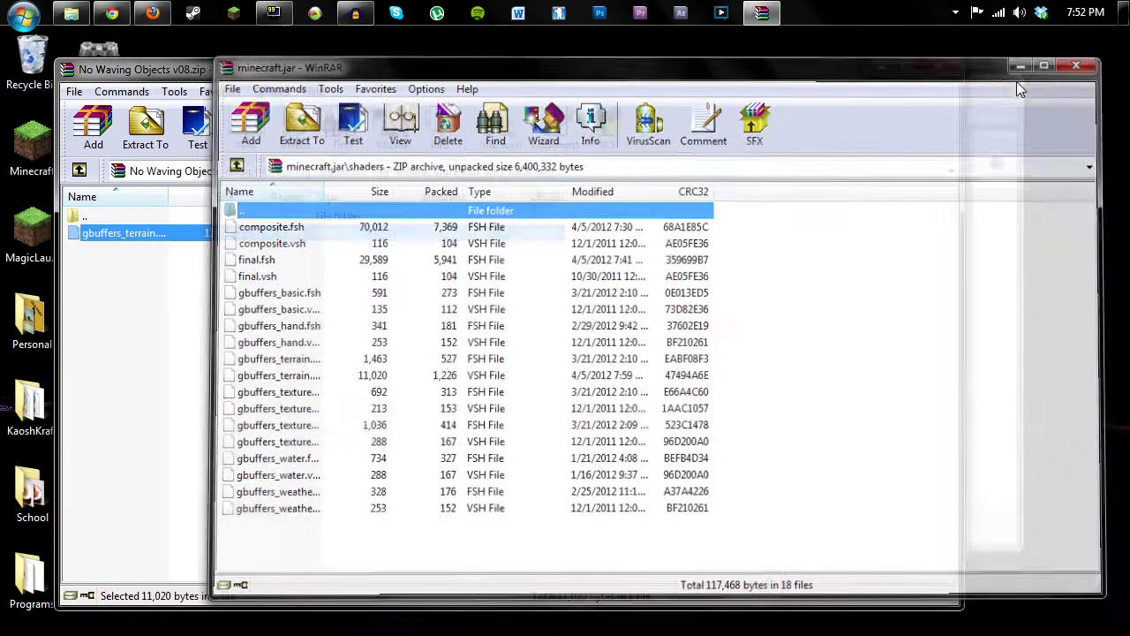
pyautogui.click(941, 74)
pyautogui.click(996, 85)
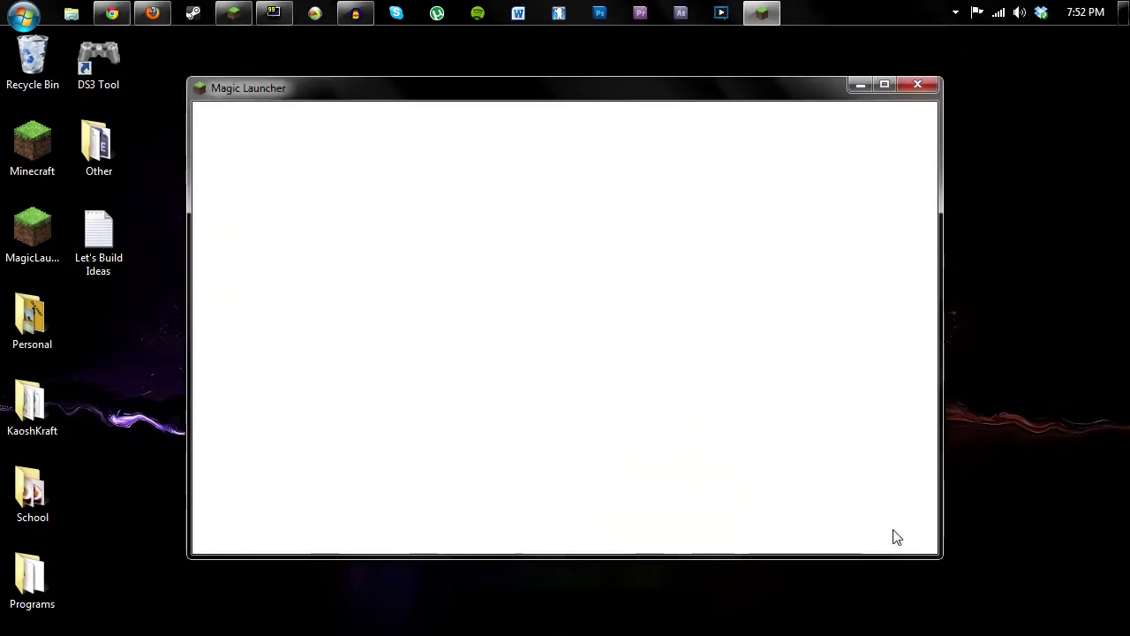
# Start Minecraft 1.2.5 through Magic Launcher and load the singleplayer creative world named world.
pyautogui.press('Return')
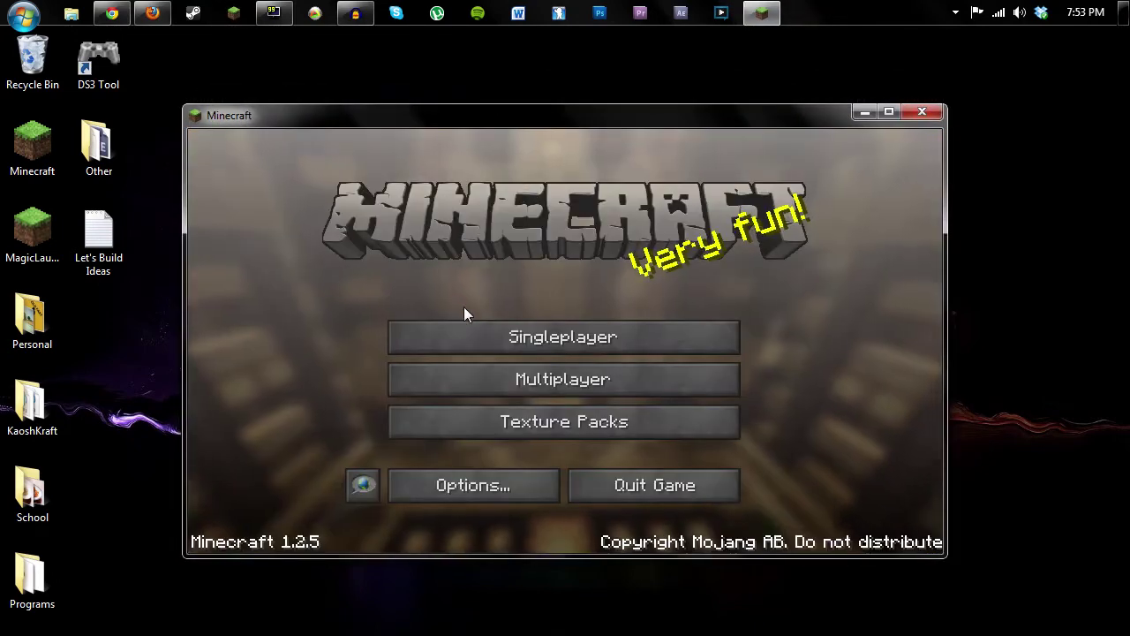
pyautogui.click(538, 342)
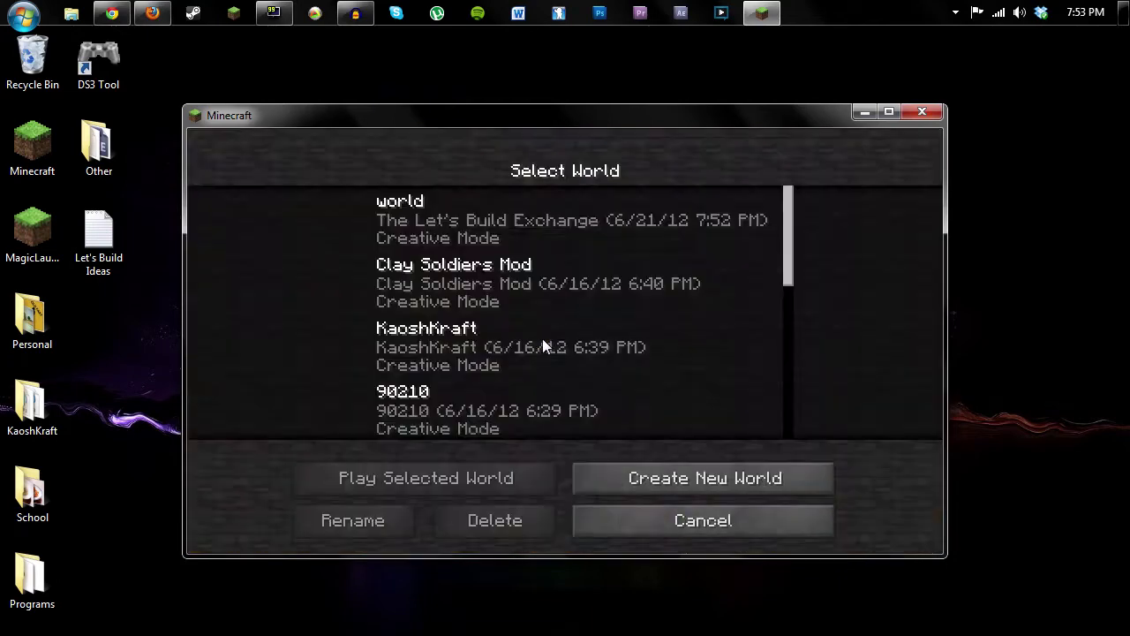
pyautogui.click(481, 204)
pyautogui.click(459, 473)
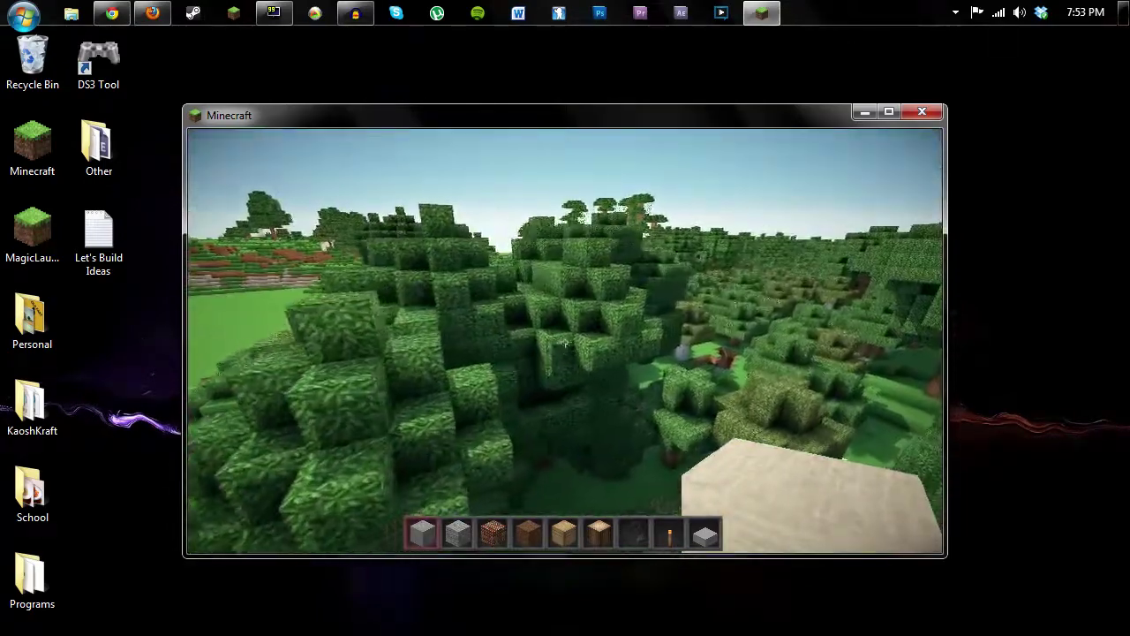
# Show the debug overlay and move around the forest to check the frame rate and the leaves without waving.
pyautogui.press('F3')
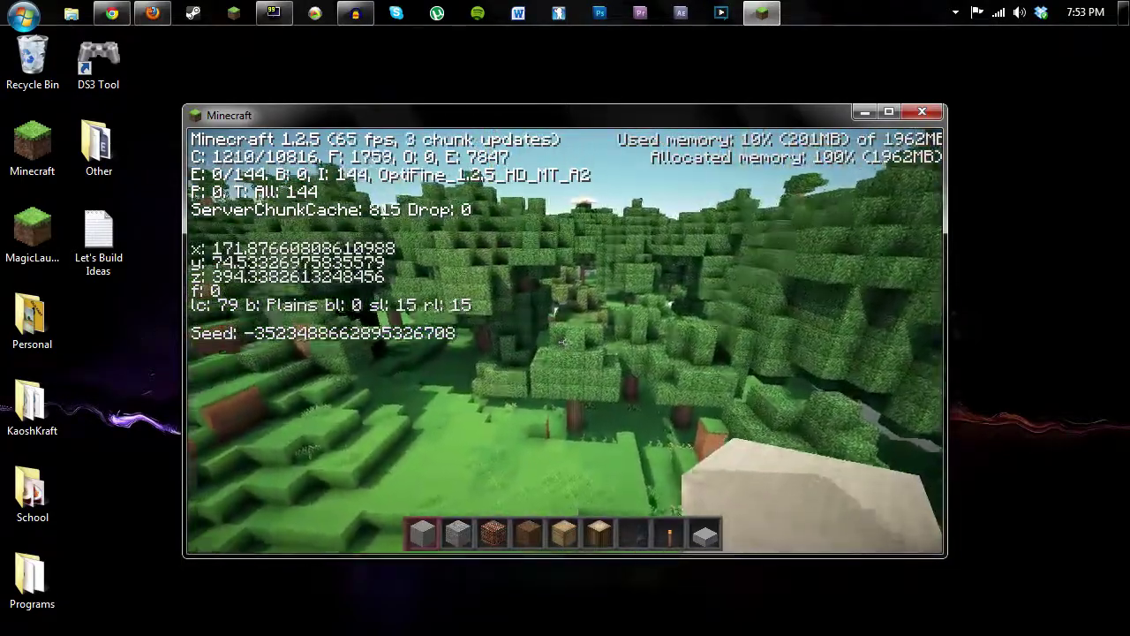
pyautogui.press('w')
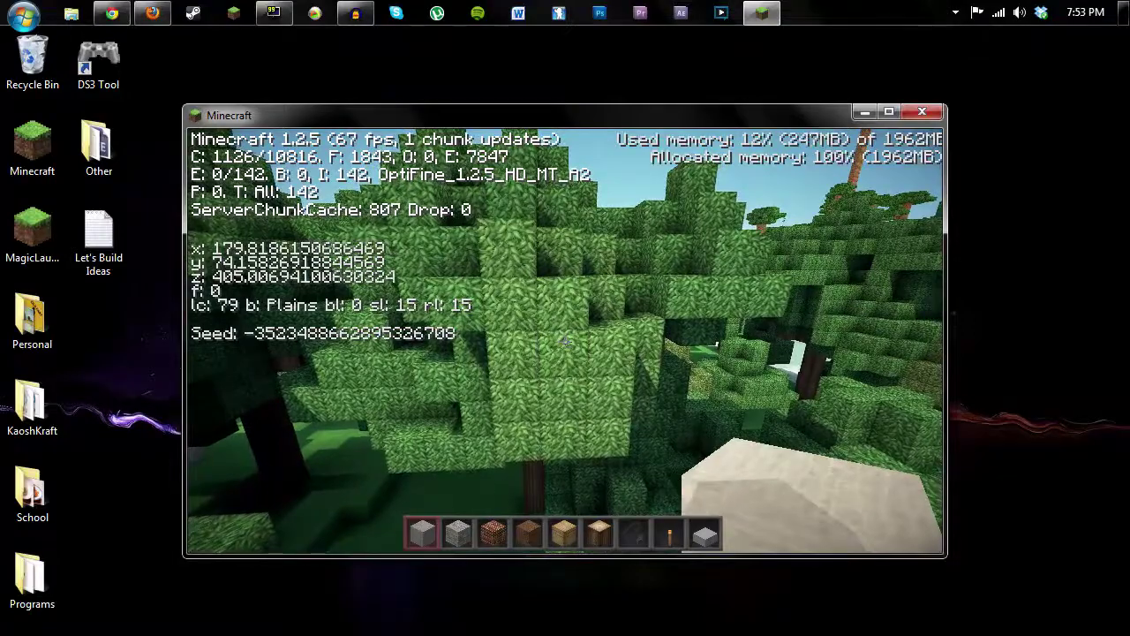
pyautogui.press('w')
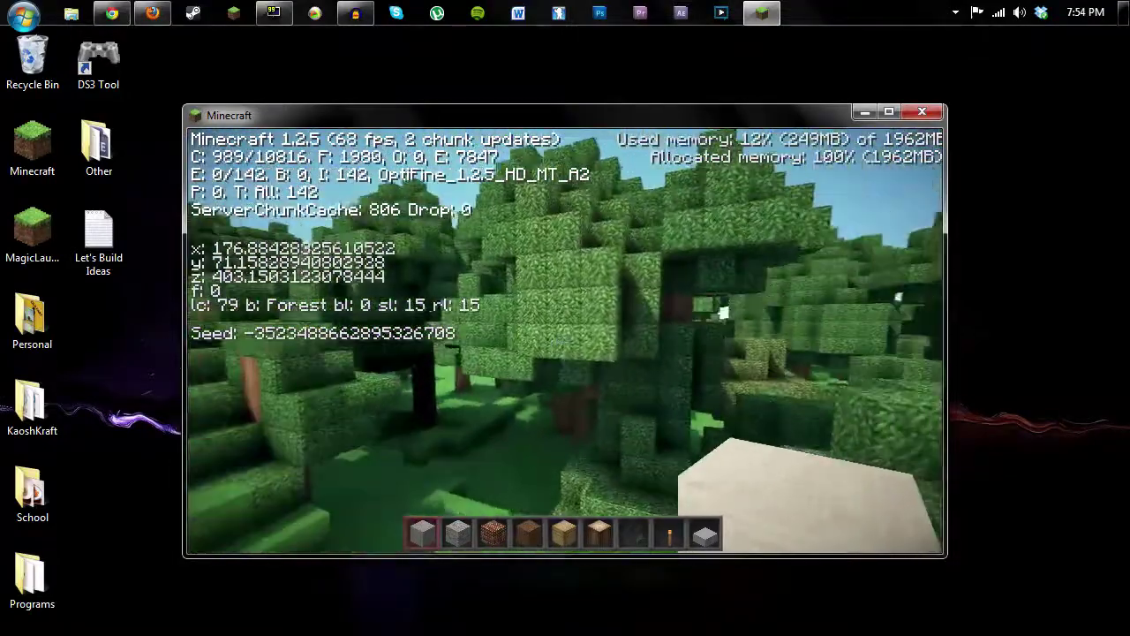
pyautogui.press('space')
pyautogui.press('w')
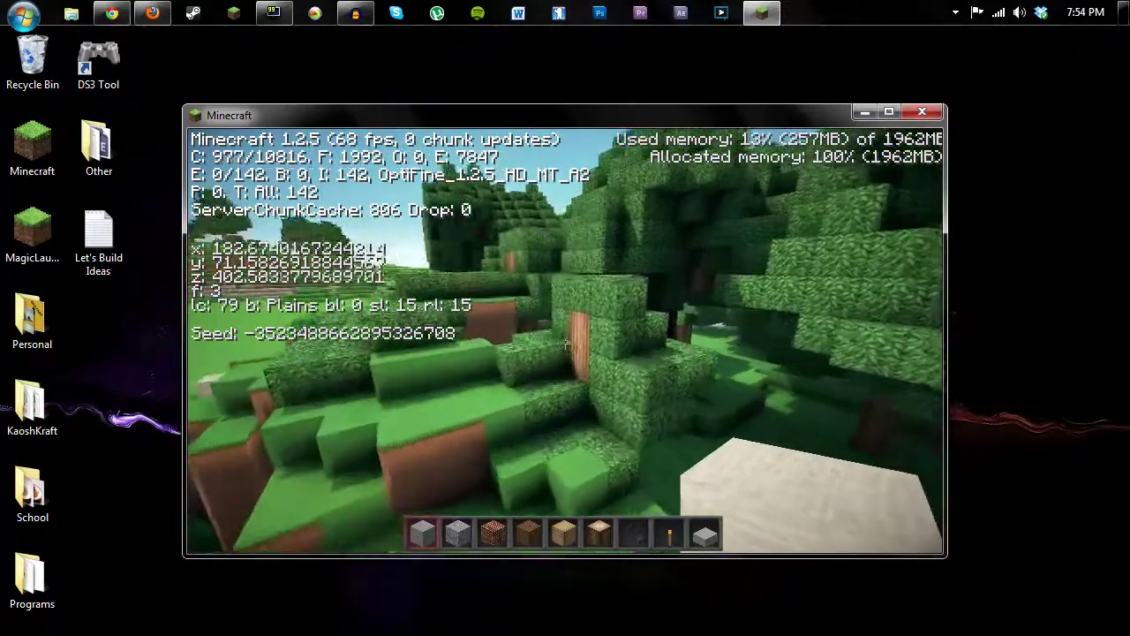
pyautogui.press('s')
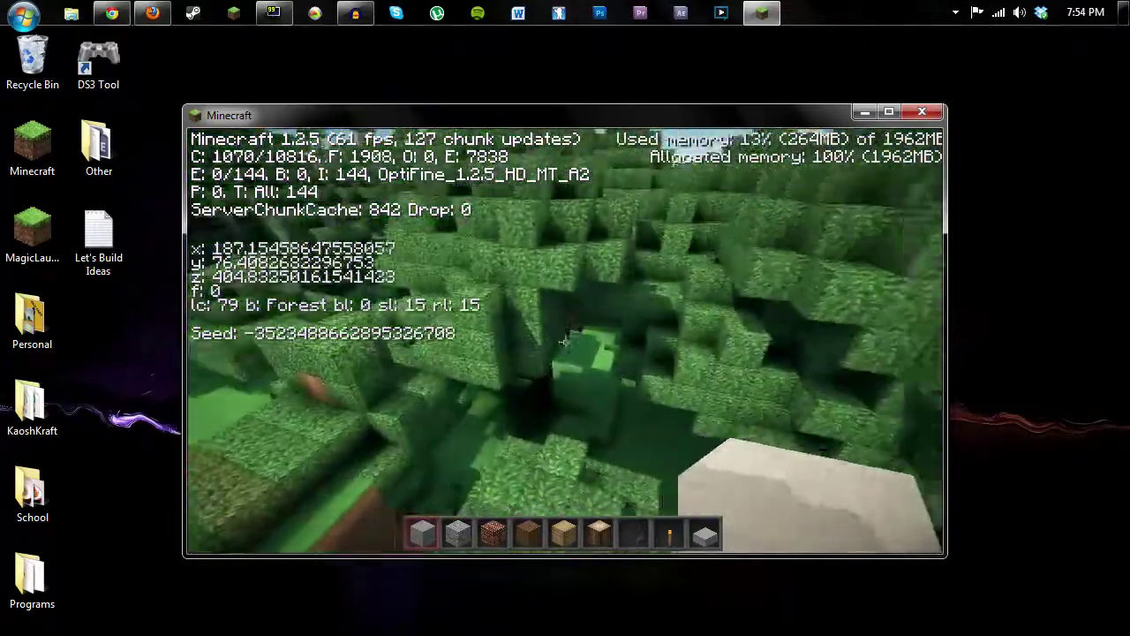
pyautogui.press('w')
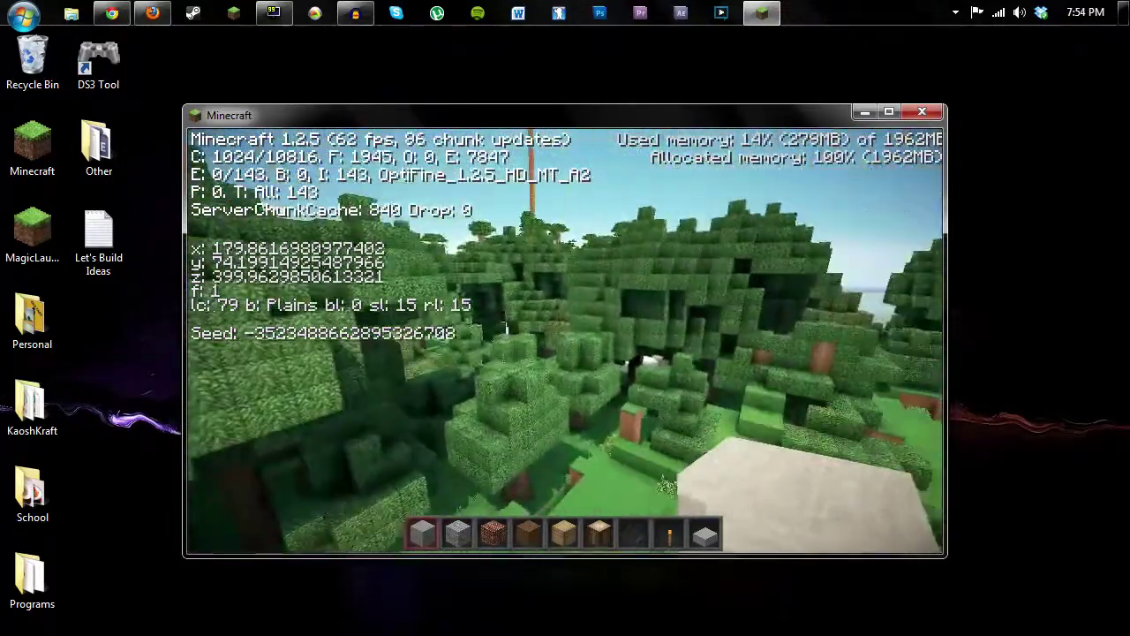
pyautogui.press('w')
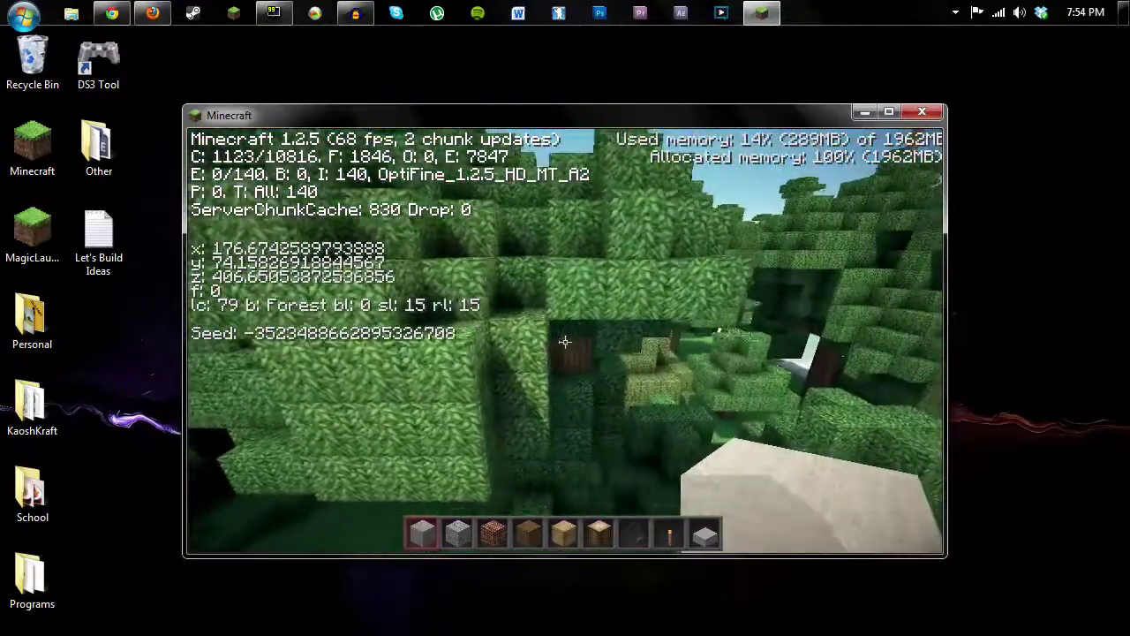
# Hide the debug overlay and move over the treetops to examine the shader's shadows and foliage.
pyautogui.press('F3')
pyautogui.press('w')
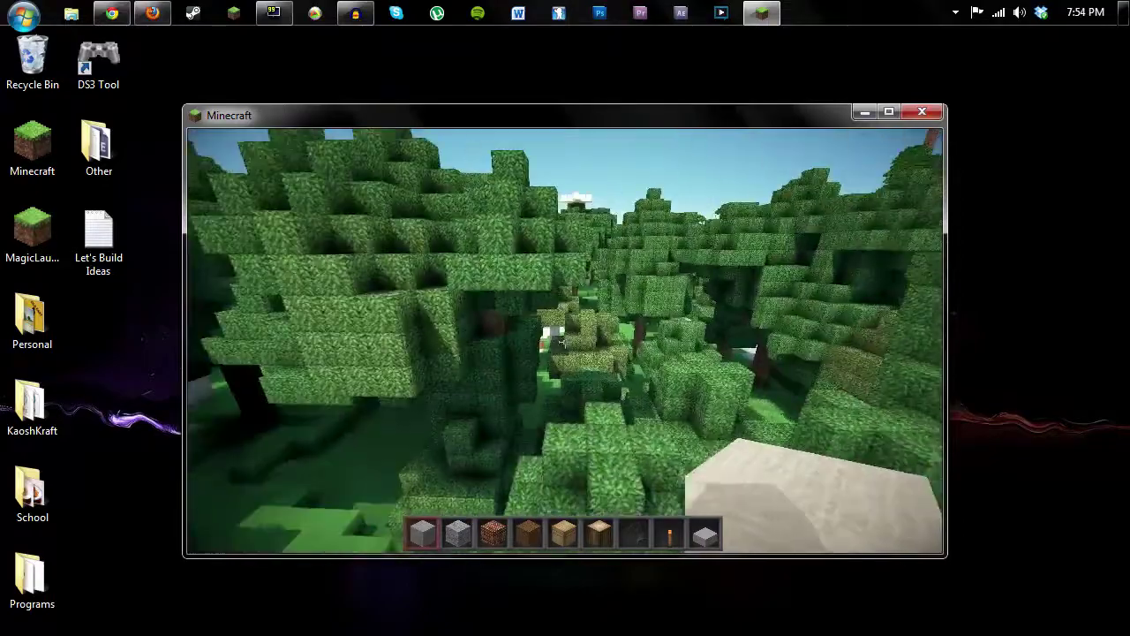
pyautogui.press('w')
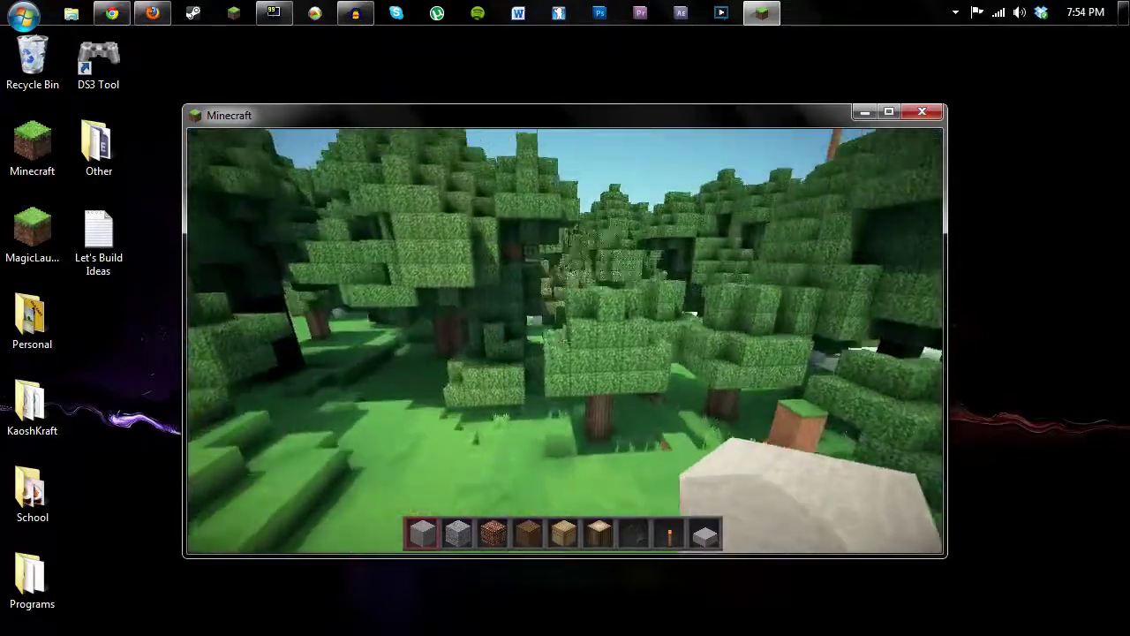
pyautogui.press('w')
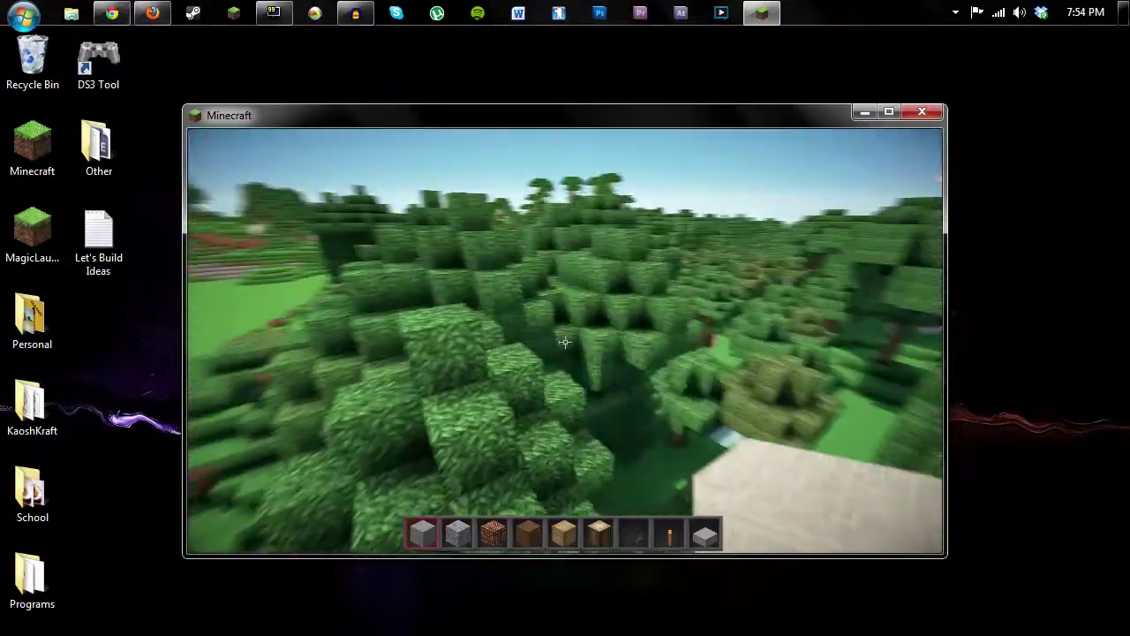
# Save and quit the world to the title screen, and close the game window.
pyautogui.press('Escape')
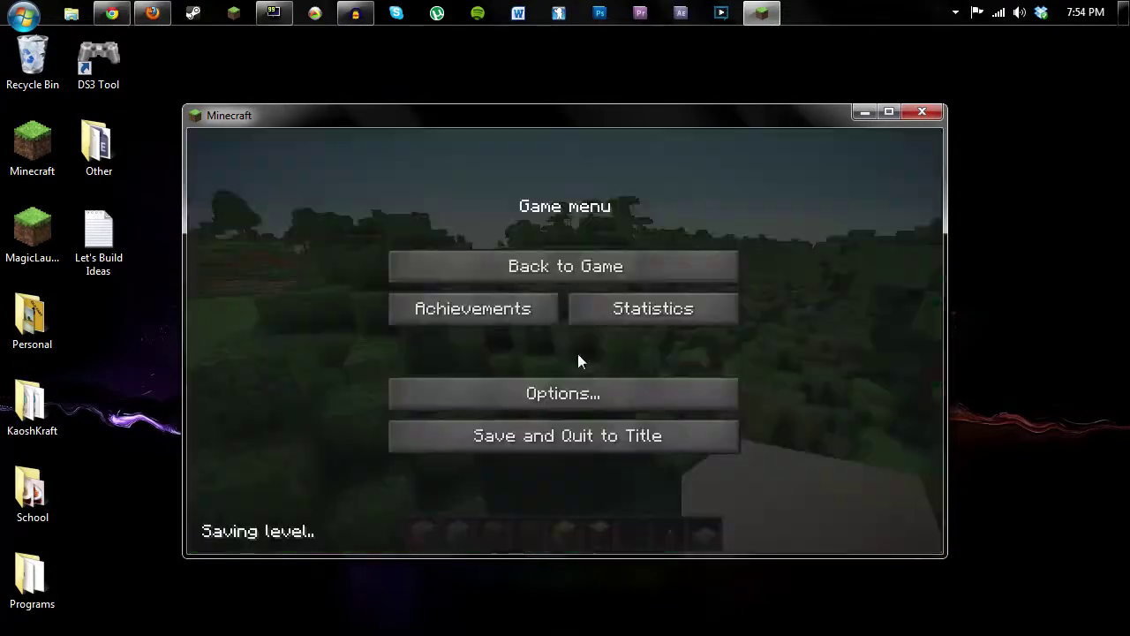
pyautogui.click(597, 439)
pyautogui.click(921, 112)
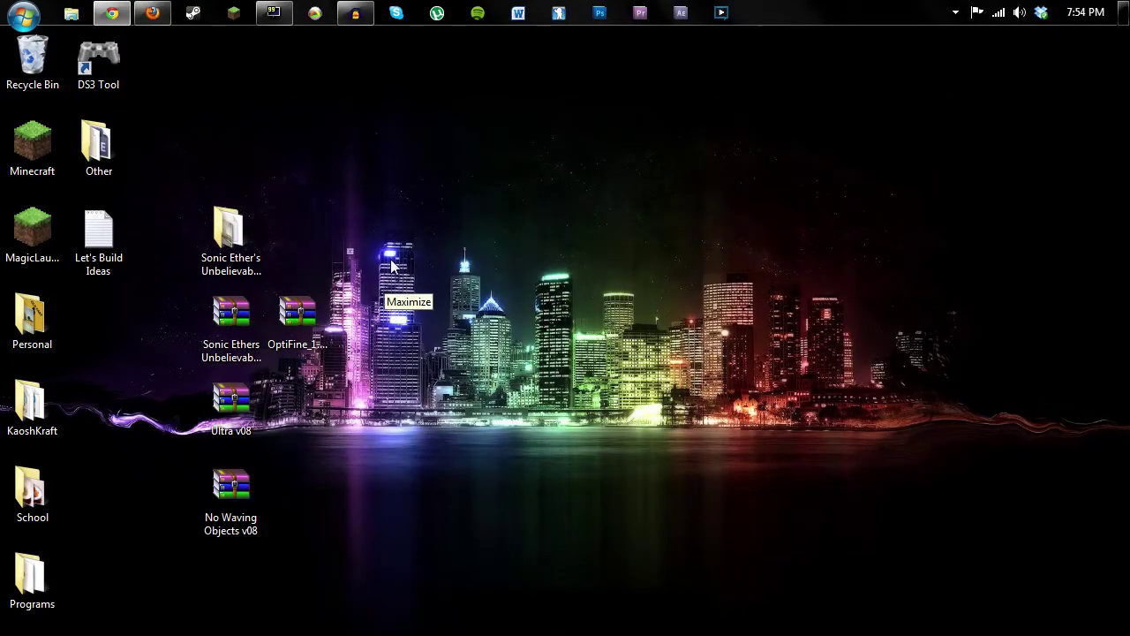
# Switch to Firefox and review the Sonic Ether's Unbelievable Shaders topic from its downloads section back up to the topic title.
pyautogui.click(152, 12)
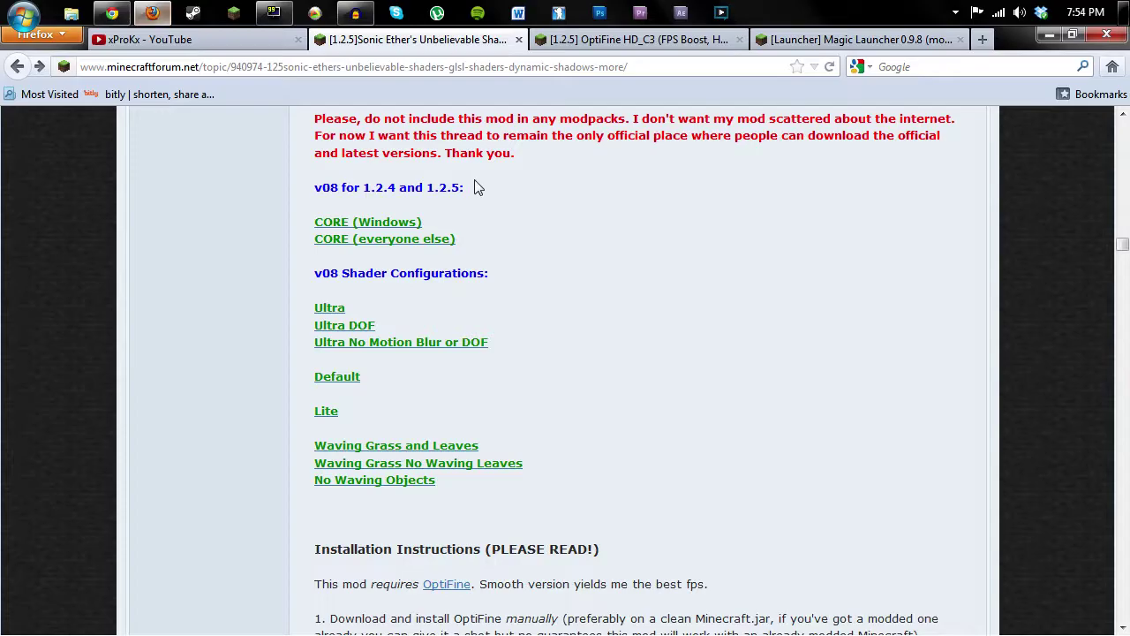
pyautogui.scroll(-2, 623, 316)
pyautogui.scroll(2, 620, 325)
pyautogui.scroll(20, 539, 228)
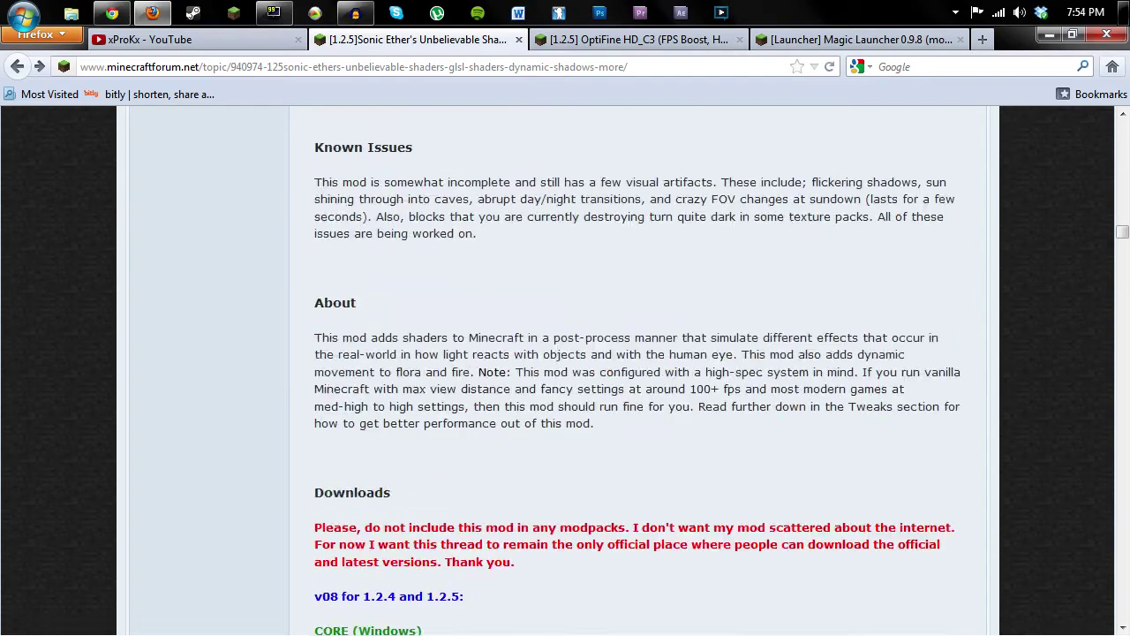
pyautogui.scroll(20, 603, 339)
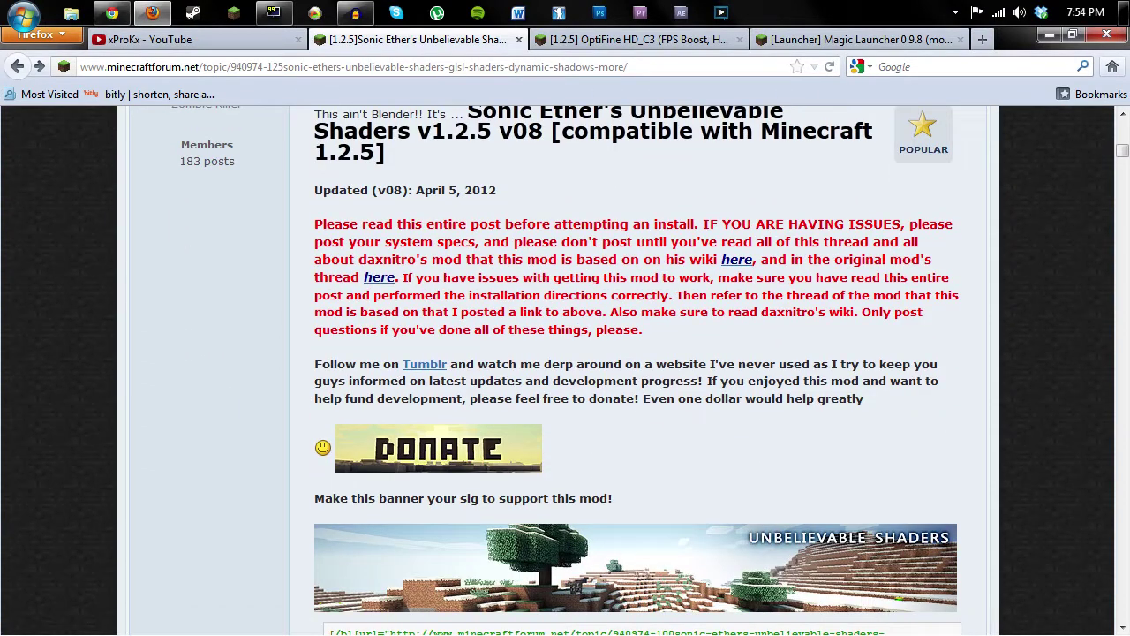
pyautogui.scroll(5, 292, 353)
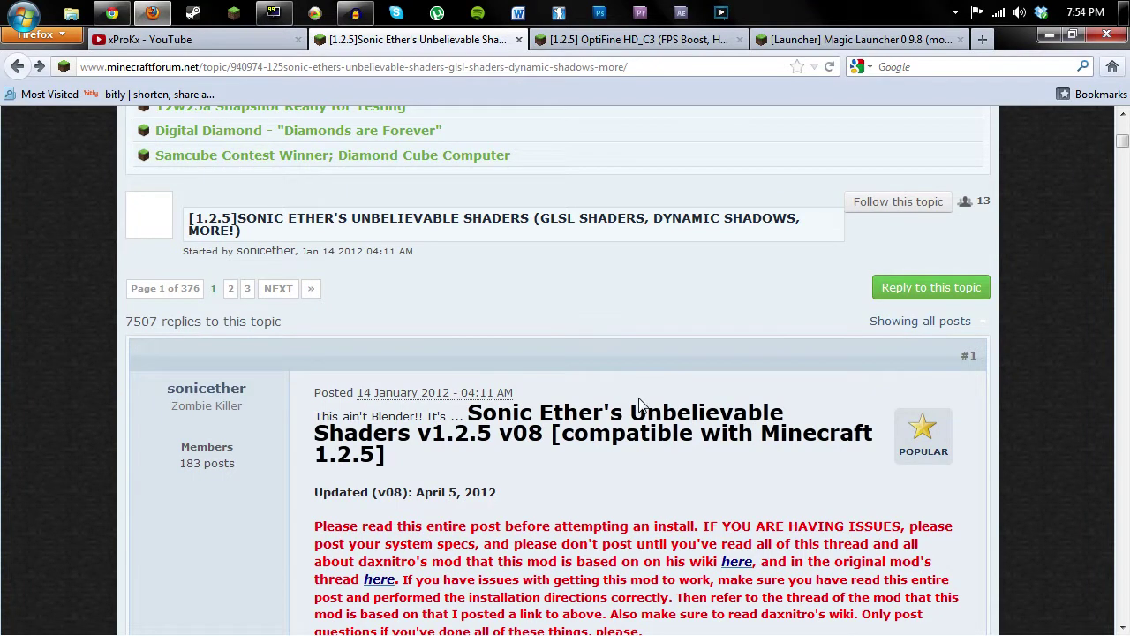
# Review the OptiFine and Magic Launcher topics and the Soartex Fanver Texture Pack link on the YouTube channel page, and minimise the browser.
pyautogui.click(651, 41)
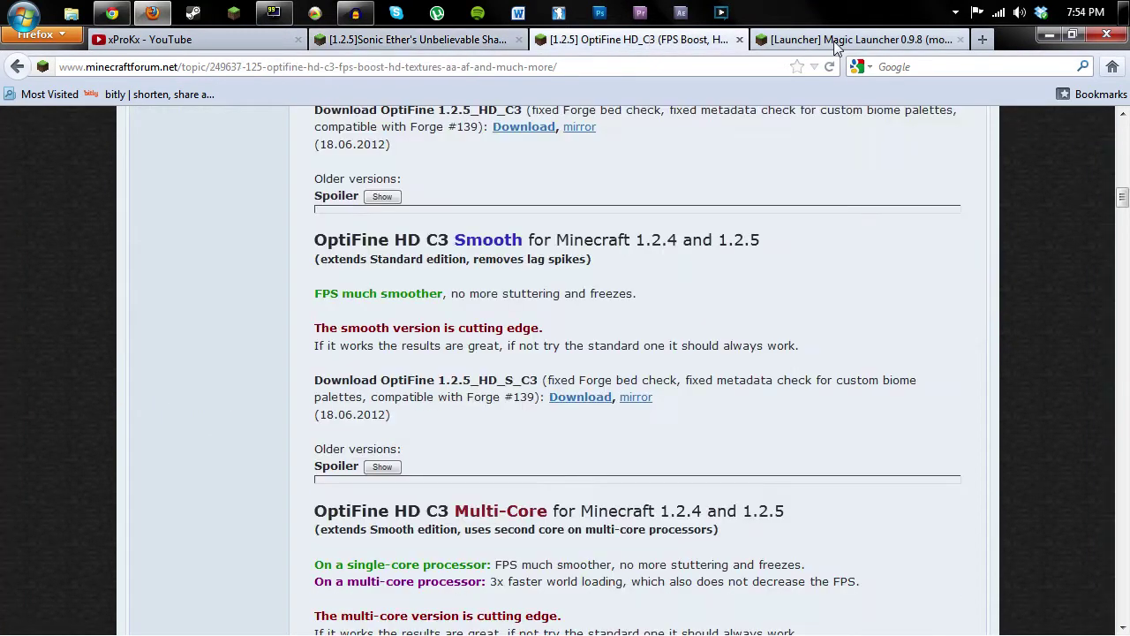
pyautogui.click(833, 40)
pyautogui.click(372, 39)
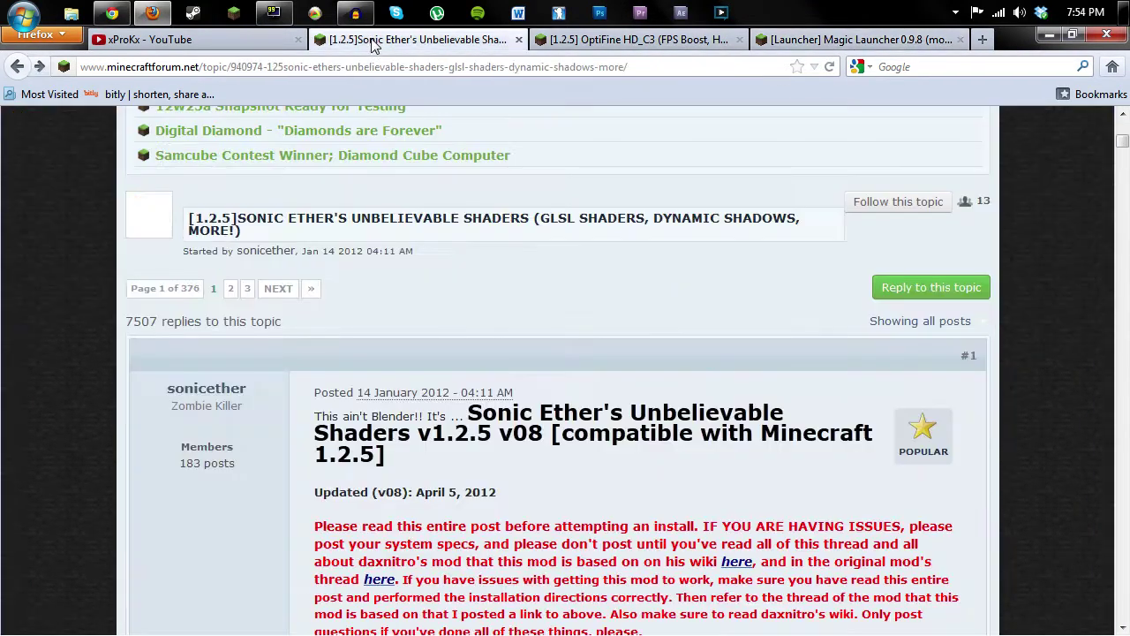
pyautogui.click(233, 42)
pyautogui.scroll(-2, 97, 292)
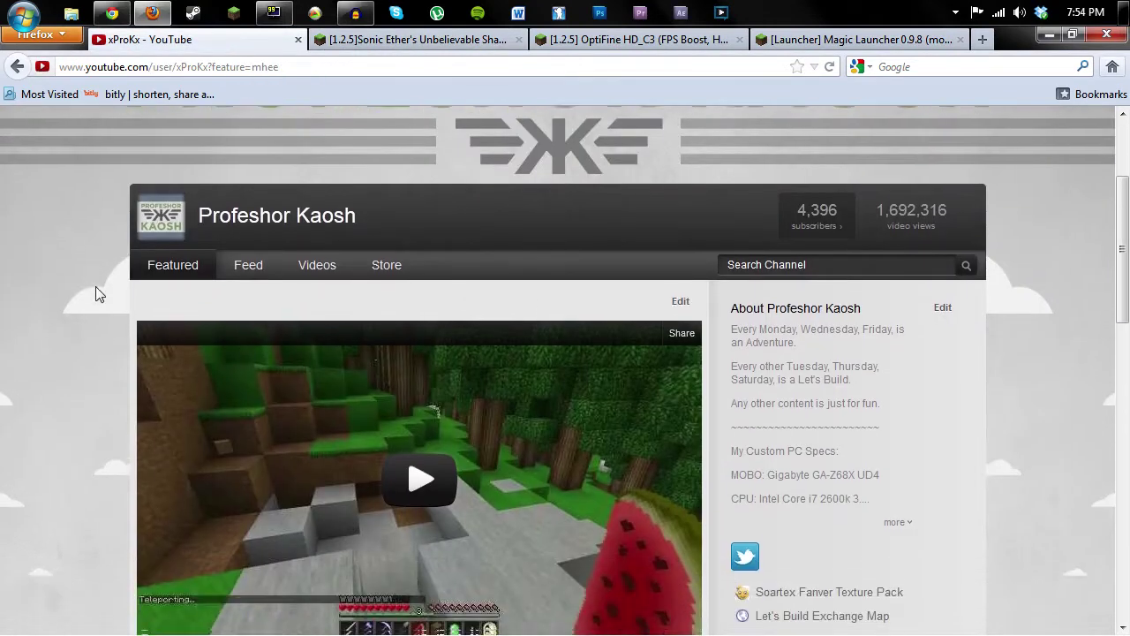
pyautogui.scroll(-3, 99, 288)
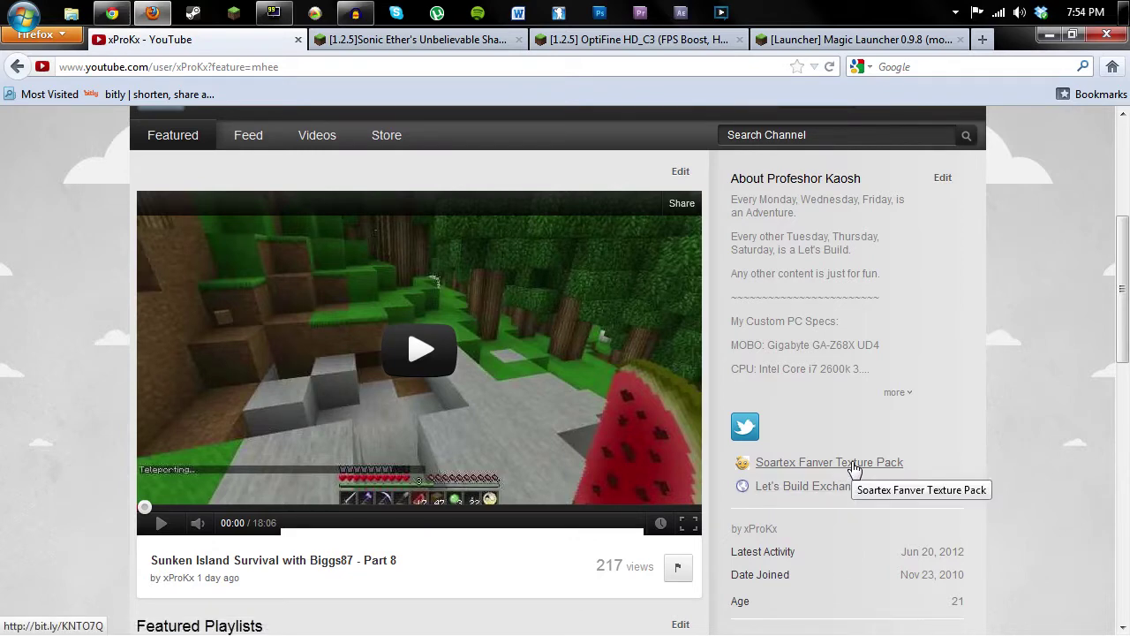
pyautogui.click(882, 40)
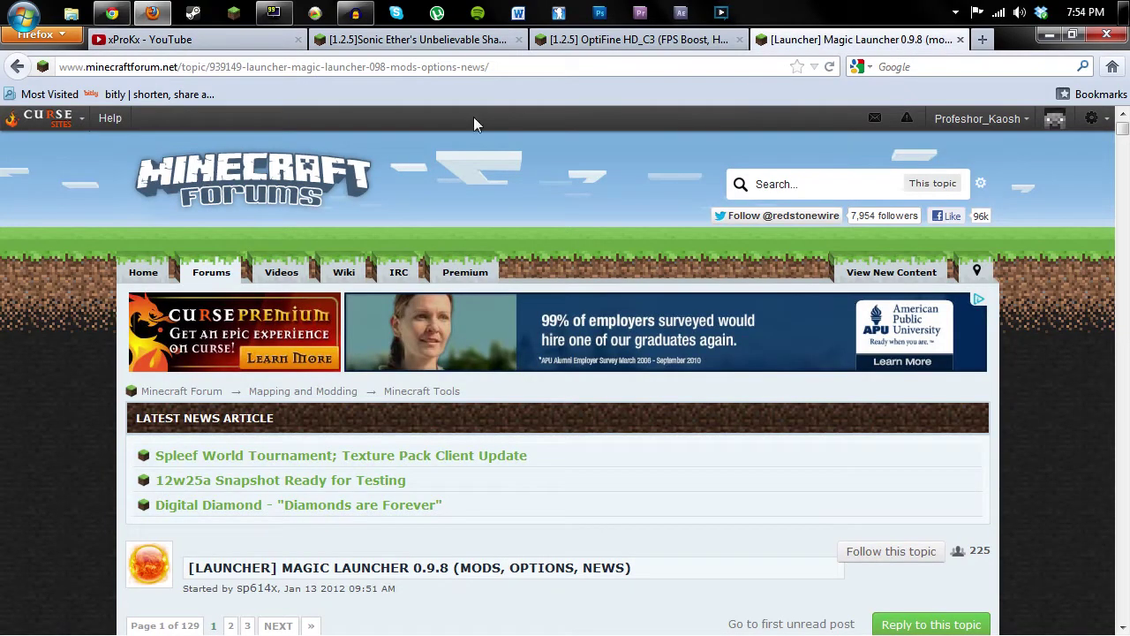
pyautogui.click(1048, 35)
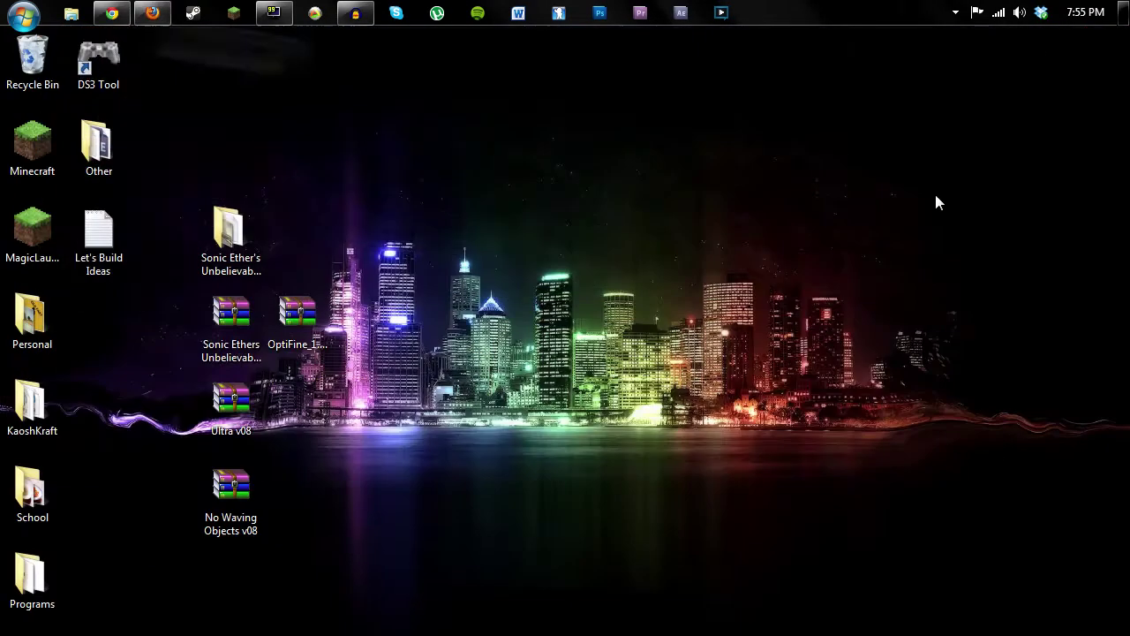